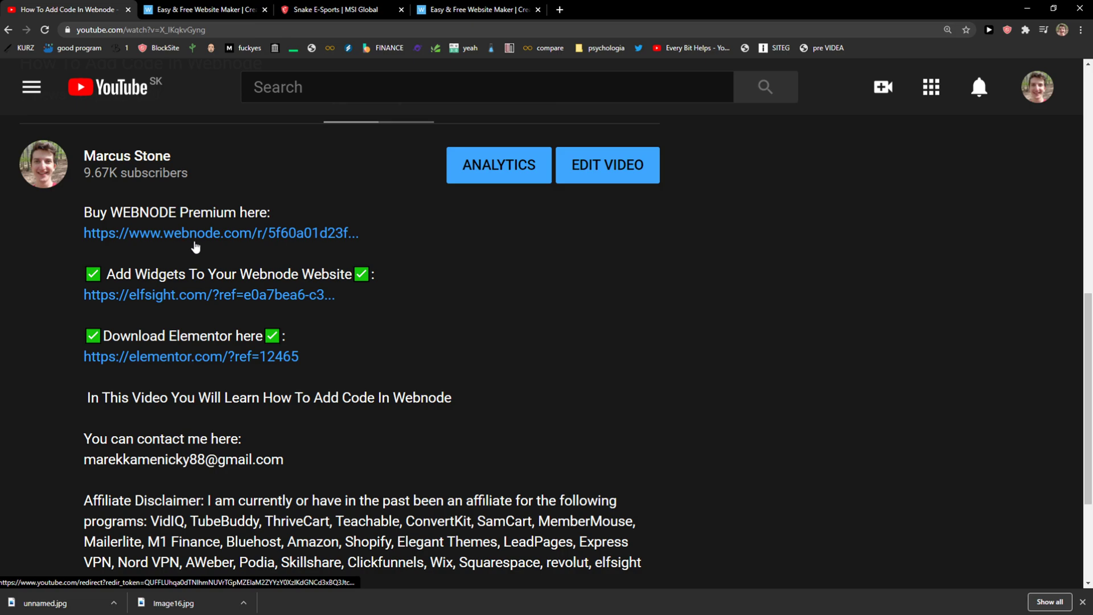
# Open the Webnode site from the video description's Premium link and create a free website named Team123
pyautogui.click(195, 234)
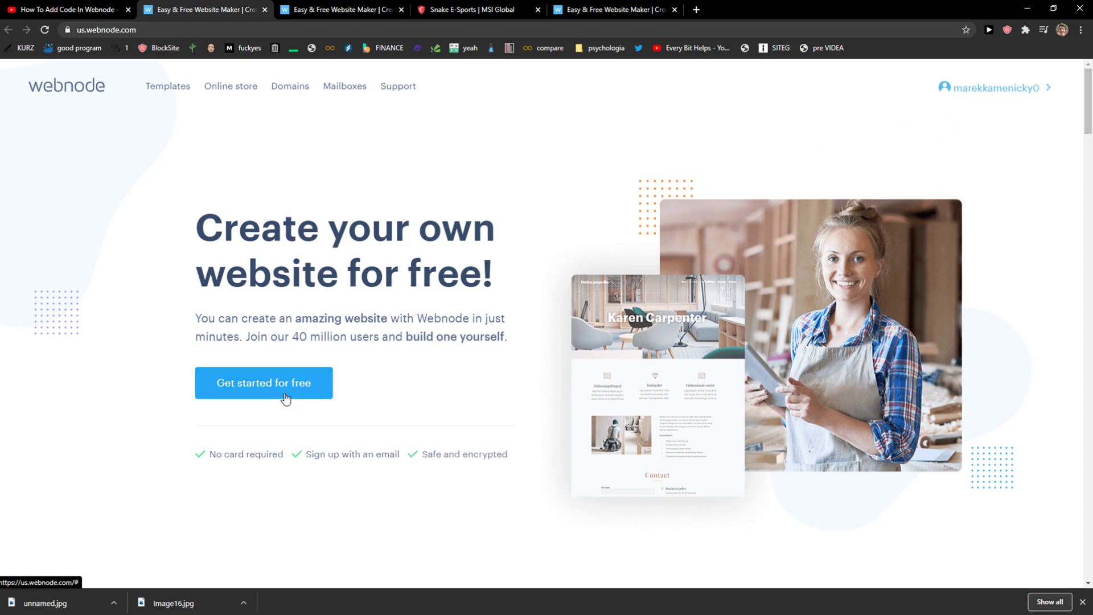
pyautogui.click(286, 398)
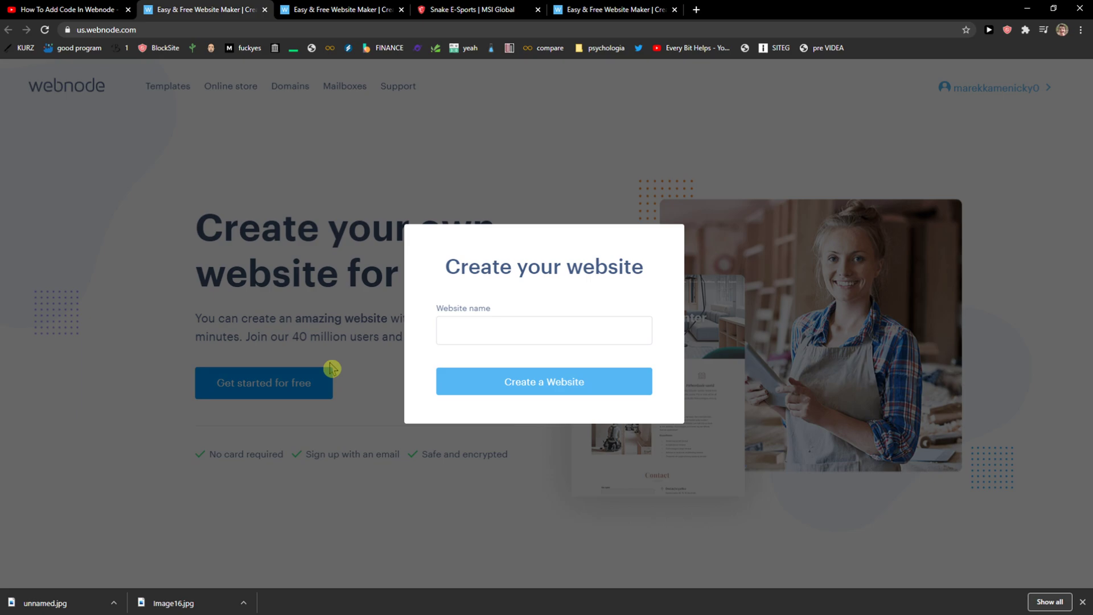
pyautogui.click(518, 339)
pyautogui.click(500, 256)
pyautogui.moveTo(461, 255); pyautogui.dragTo(646, 268)
pyautogui.click(567, 320)
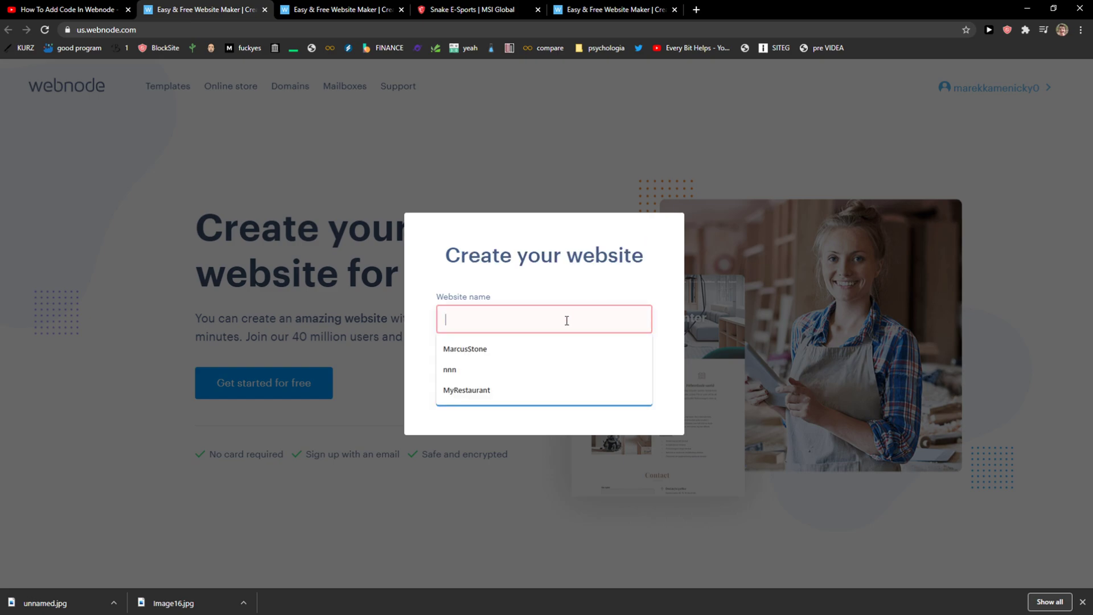
pyautogui.write('Team123')
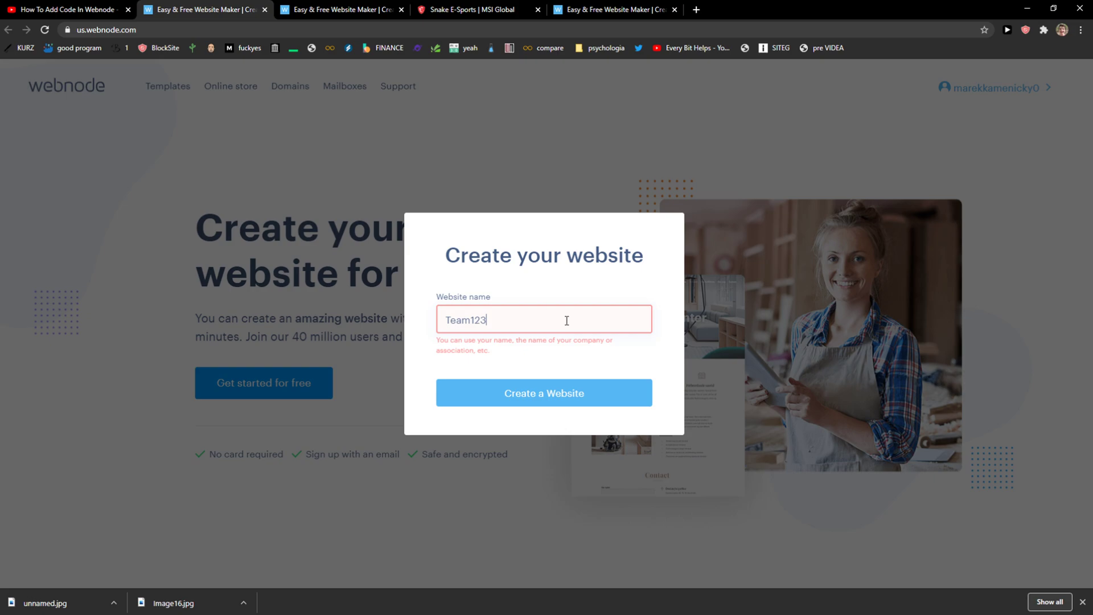
pyautogui.click(524, 381)
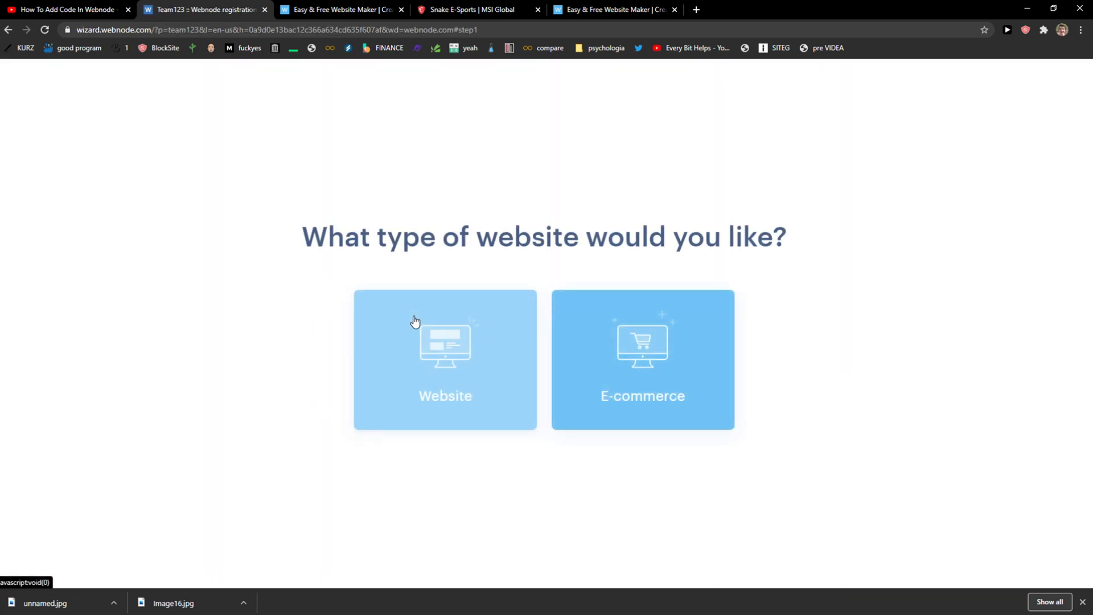
# Choose Website as the site type and browse the newest and personal templates
pyautogui.click(415, 320)
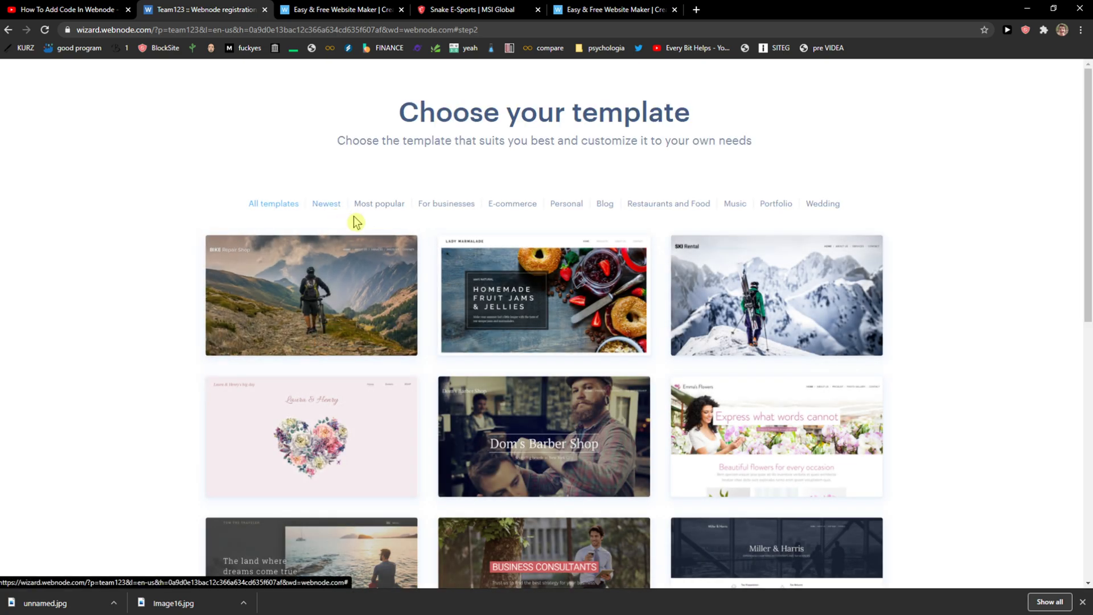
pyautogui.click(330, 206)
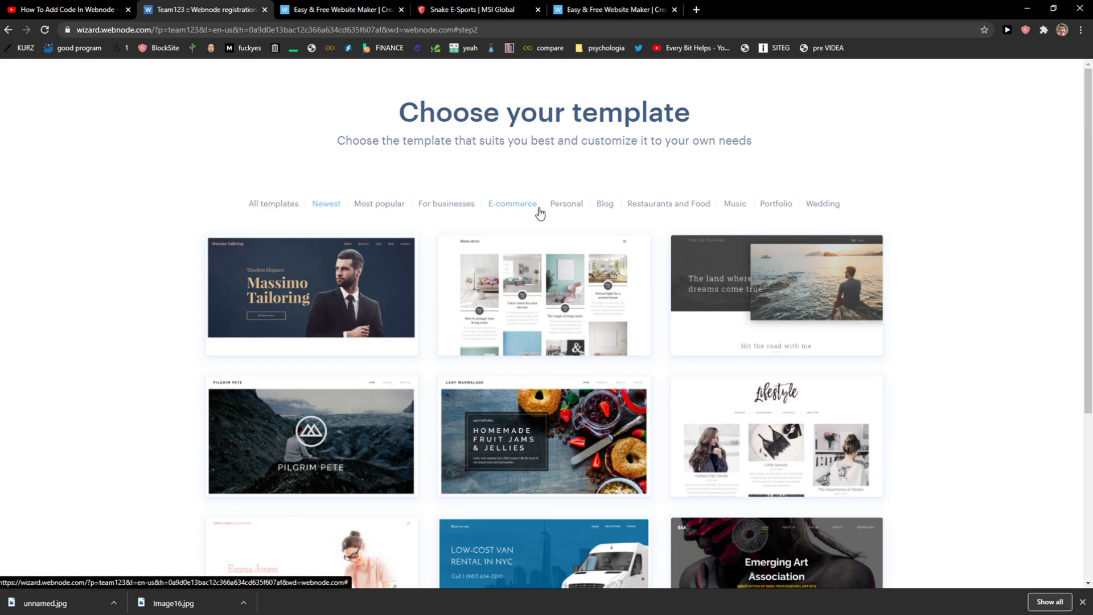
pyautogui.click(563, 207)
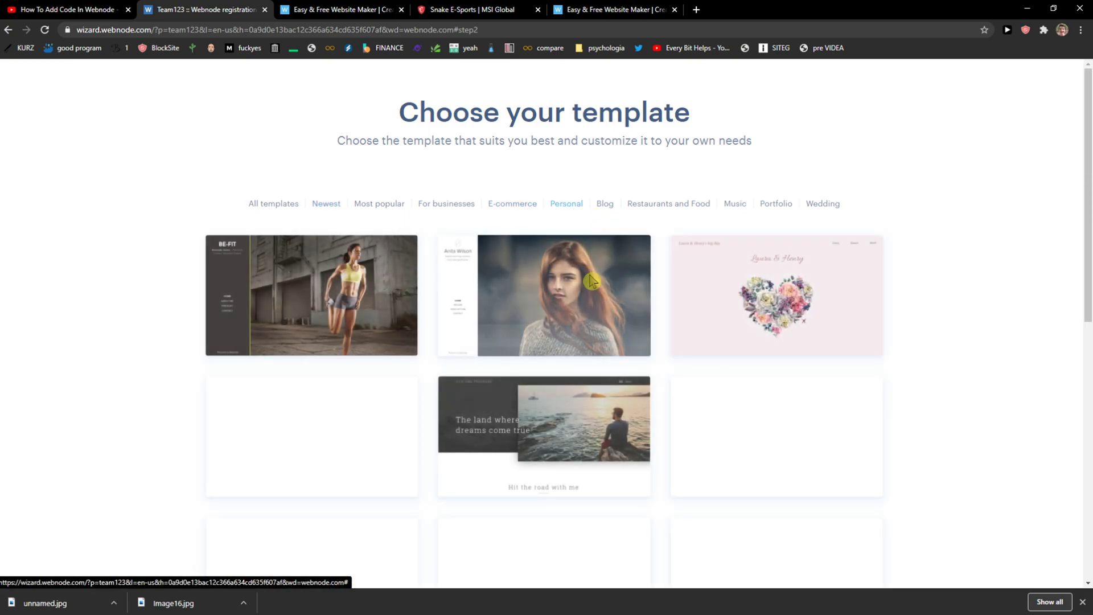
pyautogui.scroll(-1, 421, 310)
pyautogui.scroll(-4, 427, 311)
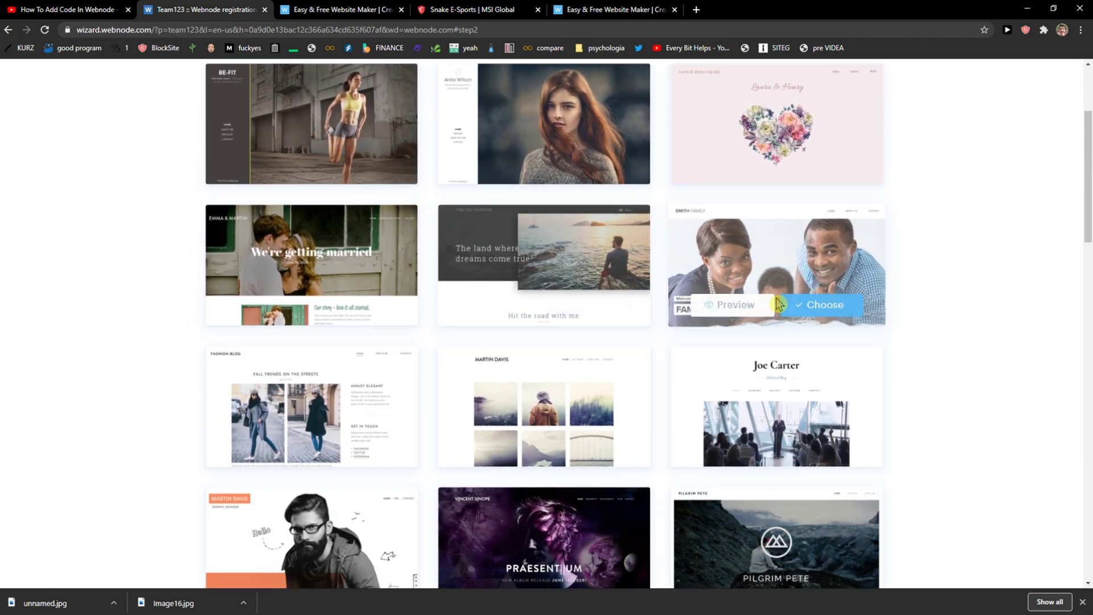
pyautogui.scroll(-6, 709, 300)
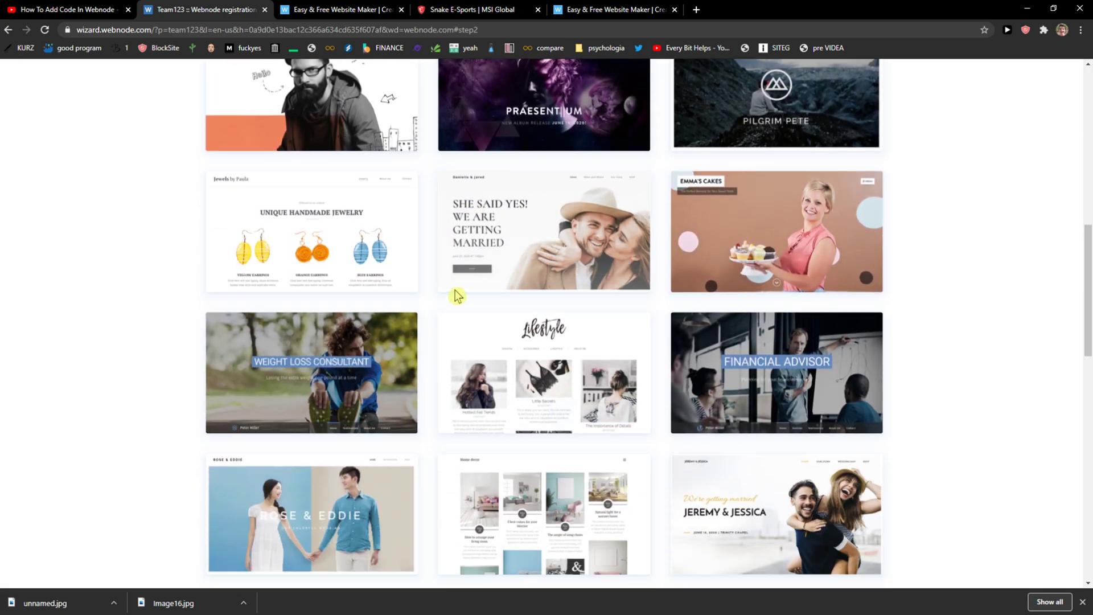
# Preview the "She Said Yes! We Are Getting Married" template, choose it, and start editing the new site
pyautogui.click(474, 273)
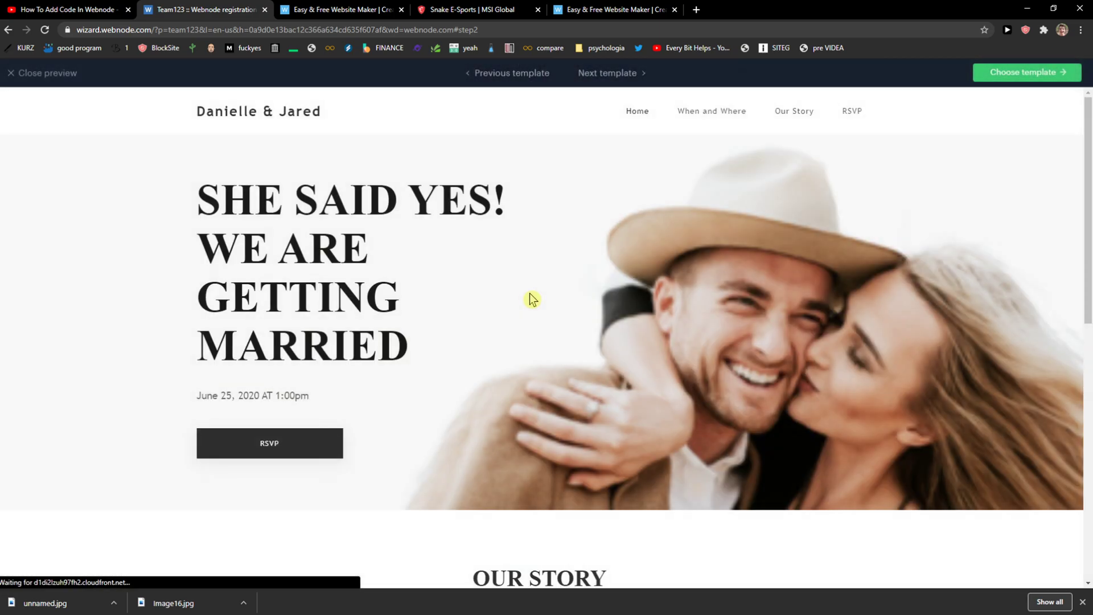
pyautogui.scroll(-6, 532, 295)
pyautogui.scroll(-3, 535, 294)
pyautogui.scroll(9, 532, 290)
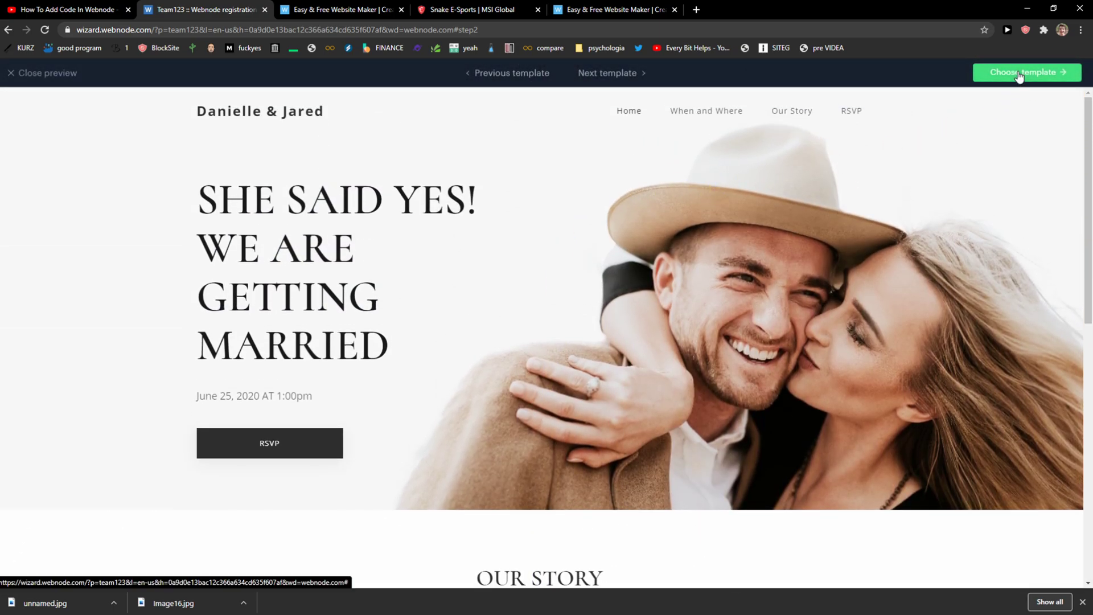
pyautogui.click(1019, 77)
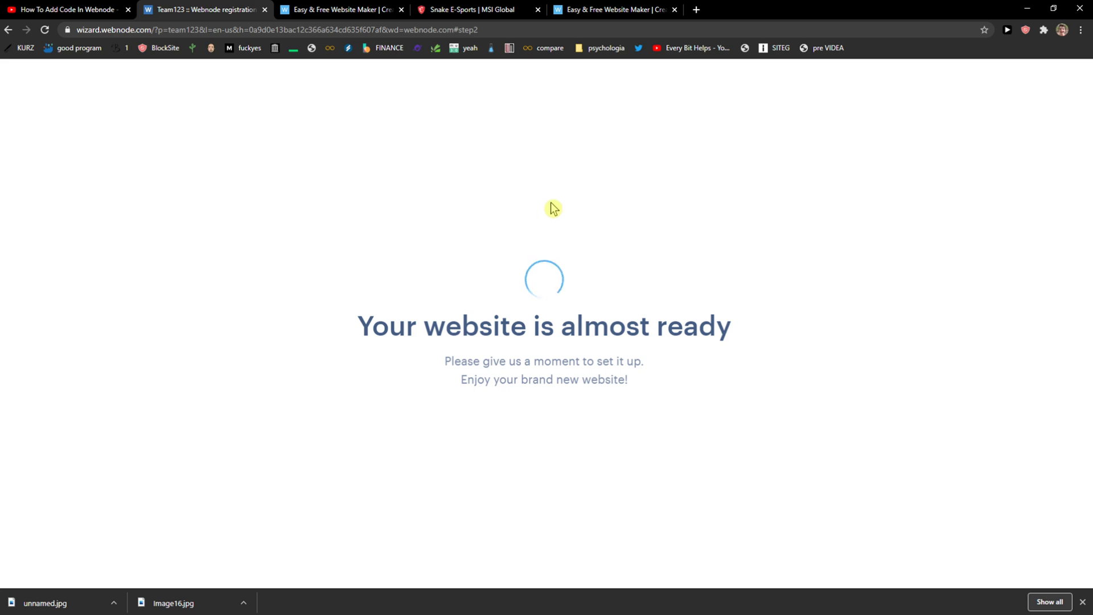
pyautogui.moveTo(373, 328); pyautogui.dragTo(734, 335)
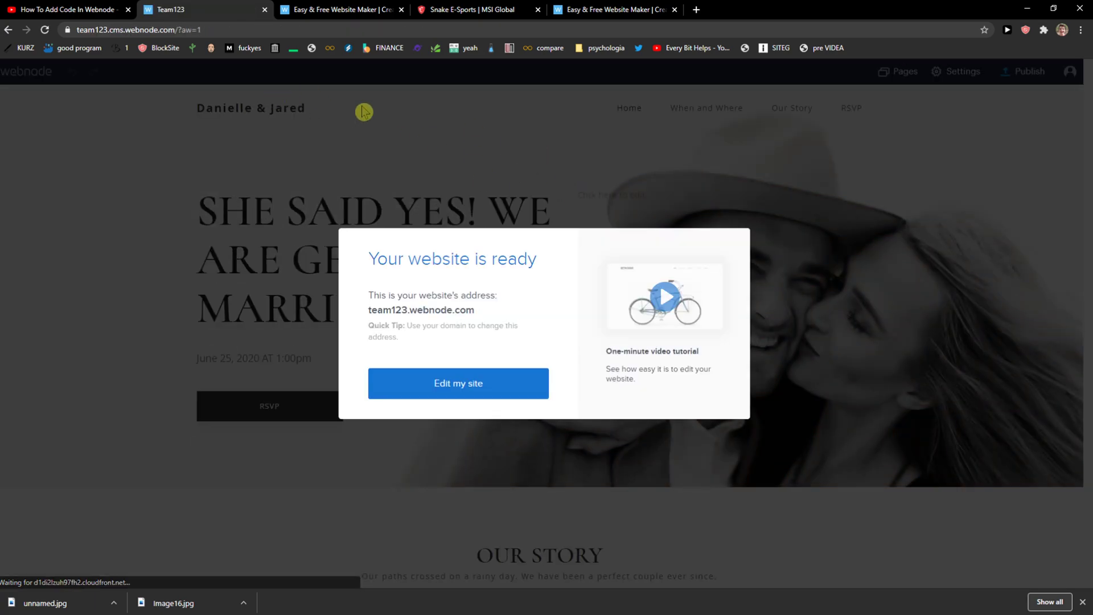
pyautogui.click(513, 381)
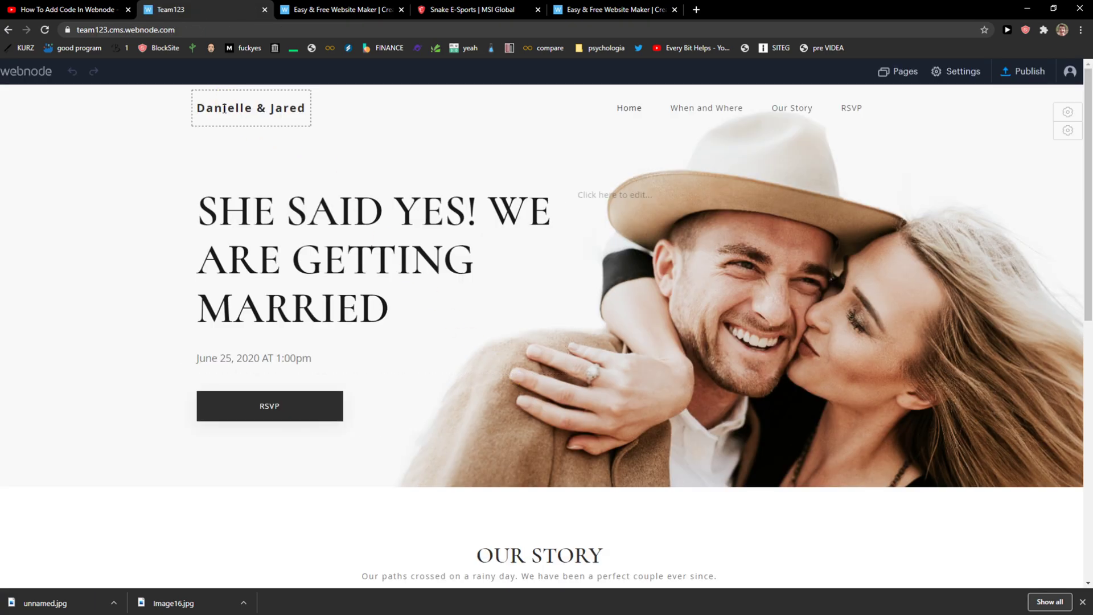
# Add the circled lightning bolt icon as the logo beside the site name in the header
pyautogui.scroll(-6, 566, 152)
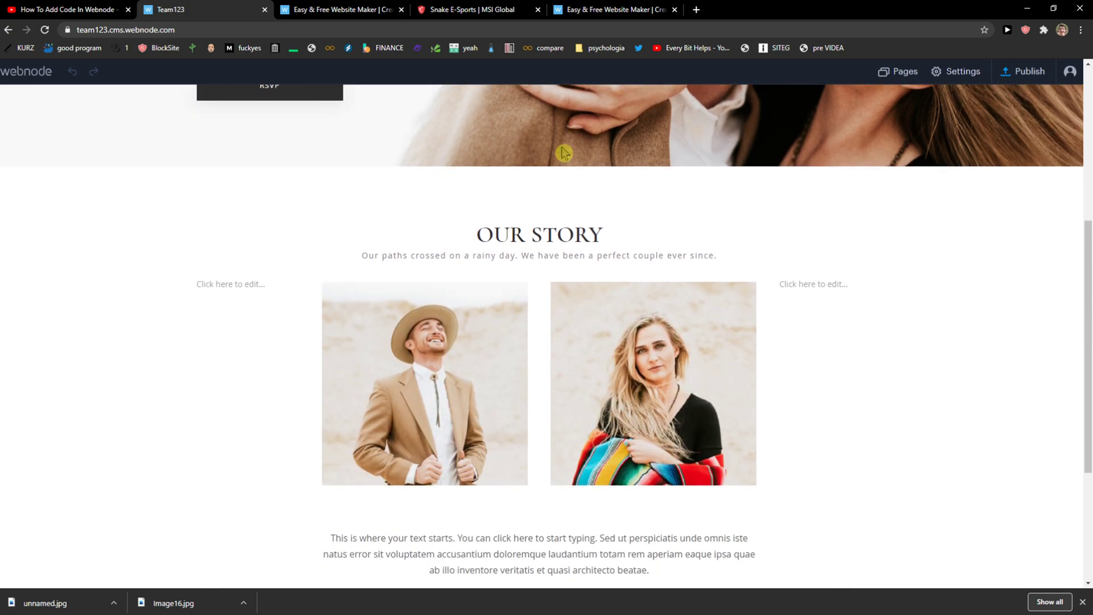
pyautogui.scroll(6, 556, 156)
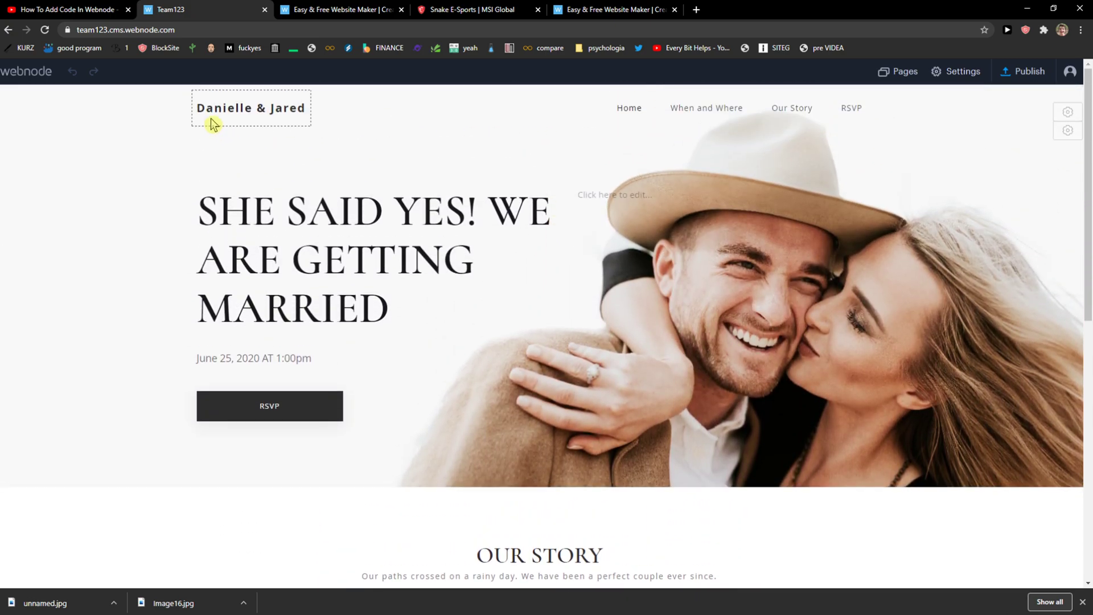
pyautogui.click(217, 114)
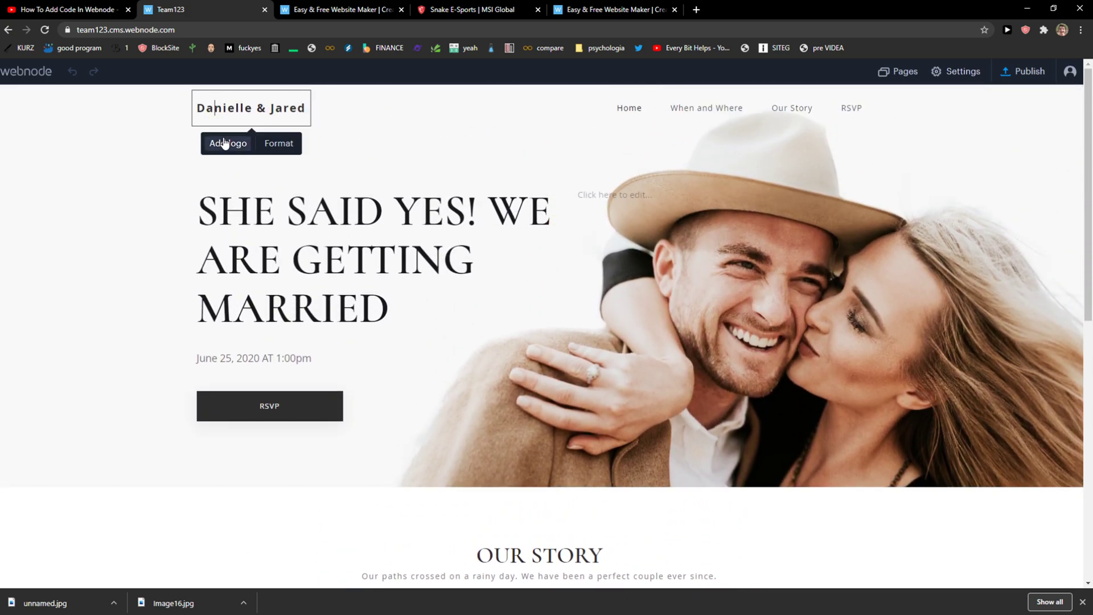
pyautogui.click(228, 143)
pyautogui.click(312, 231)
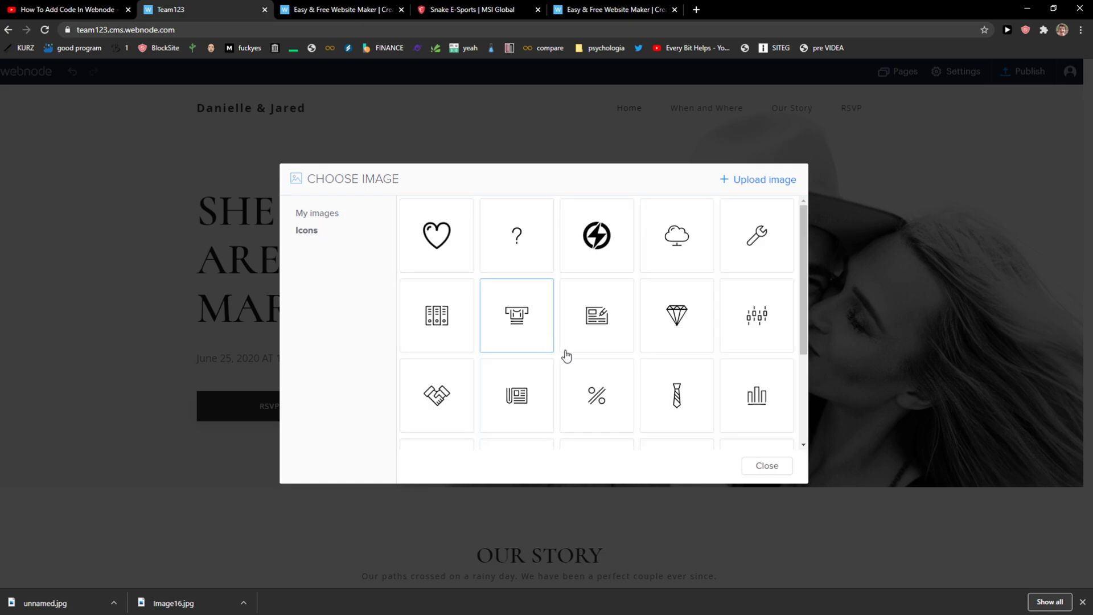
pyautogui.click(597, 242)
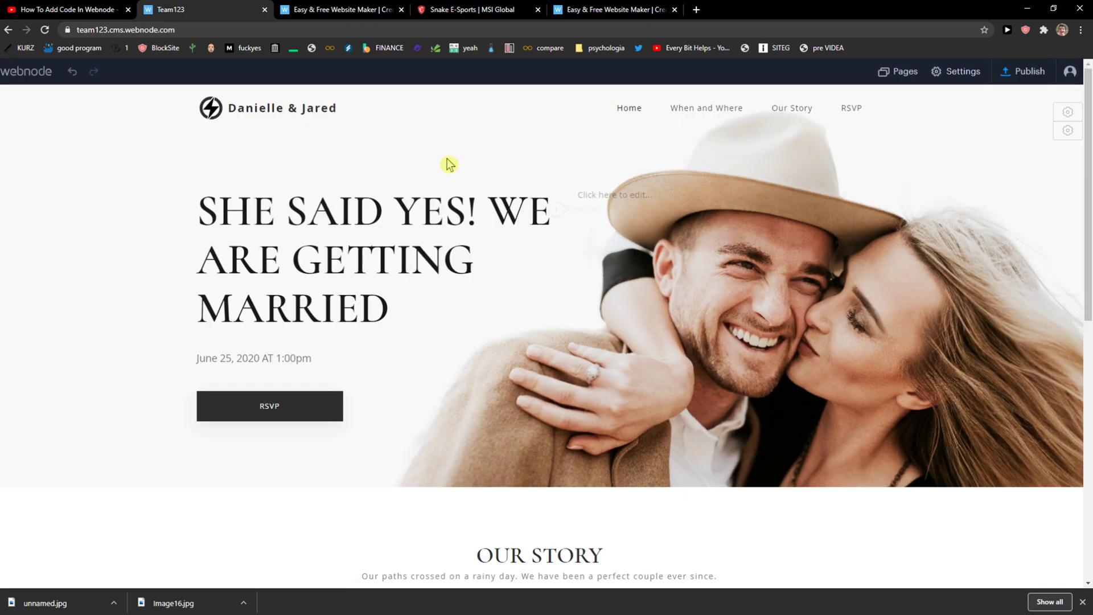
# Replace the site name in the header with TEAM123 and open the site's page management
pyautogui.tripleClick(242, 104)
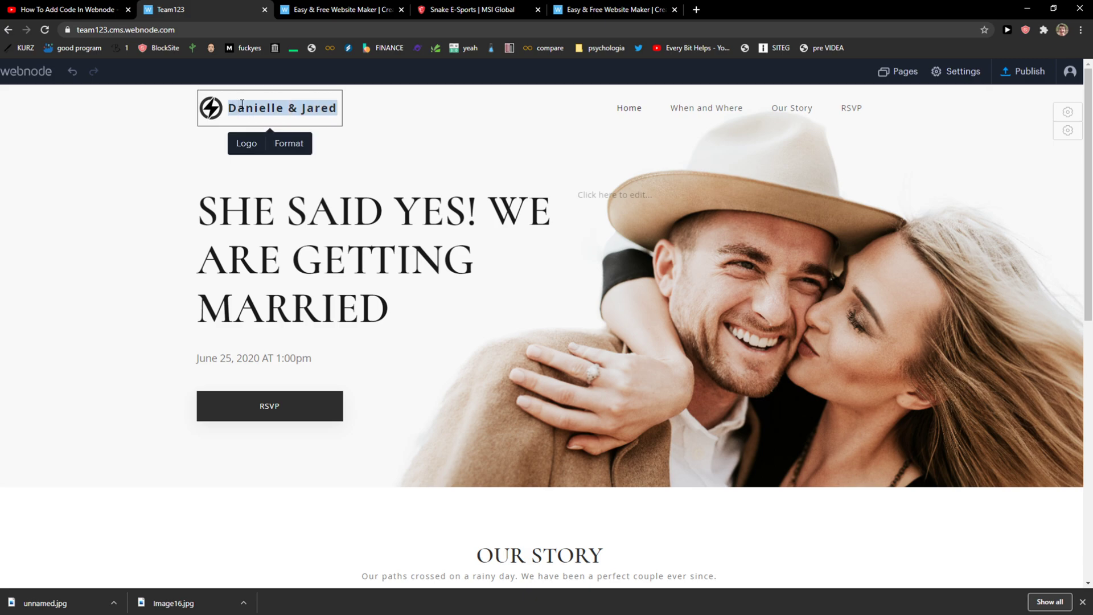
pyautogui.write('TEAM123')
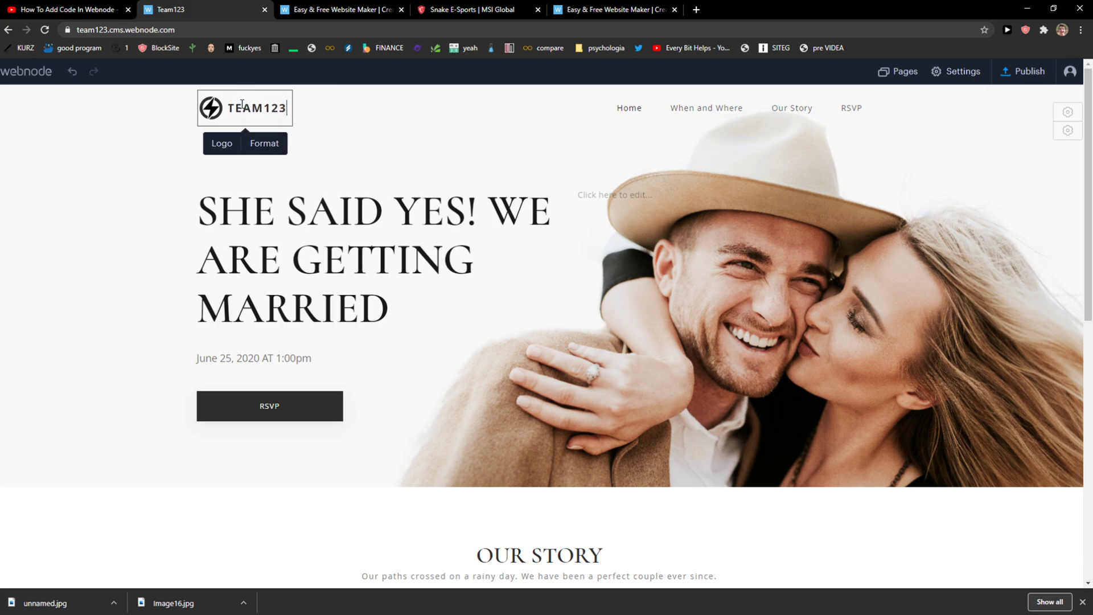
pyautogui.click(631, 109)
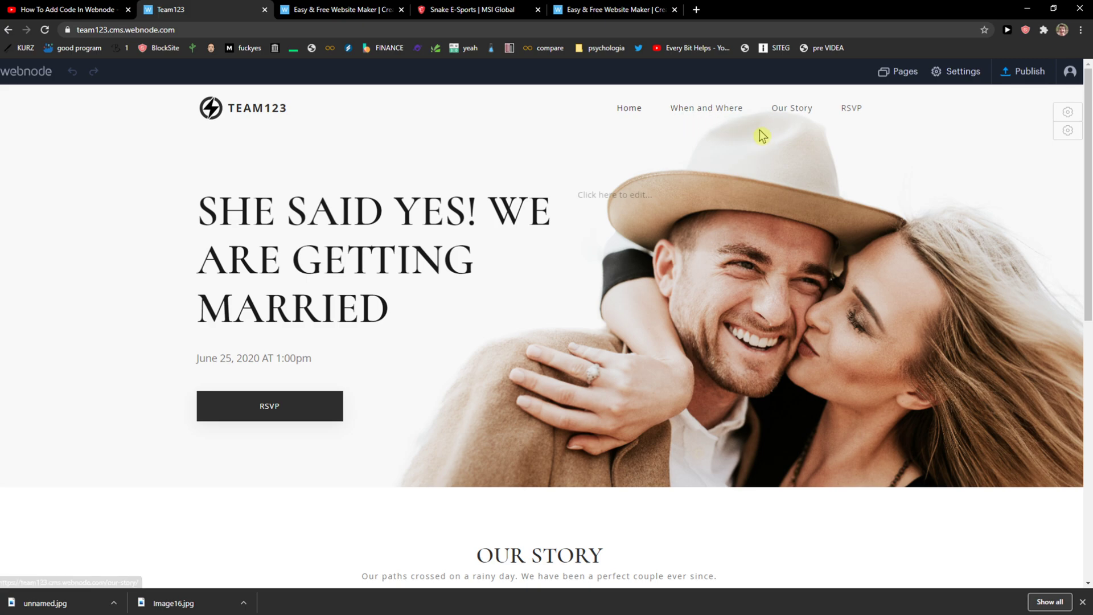
pyautogui.click(899, 74)
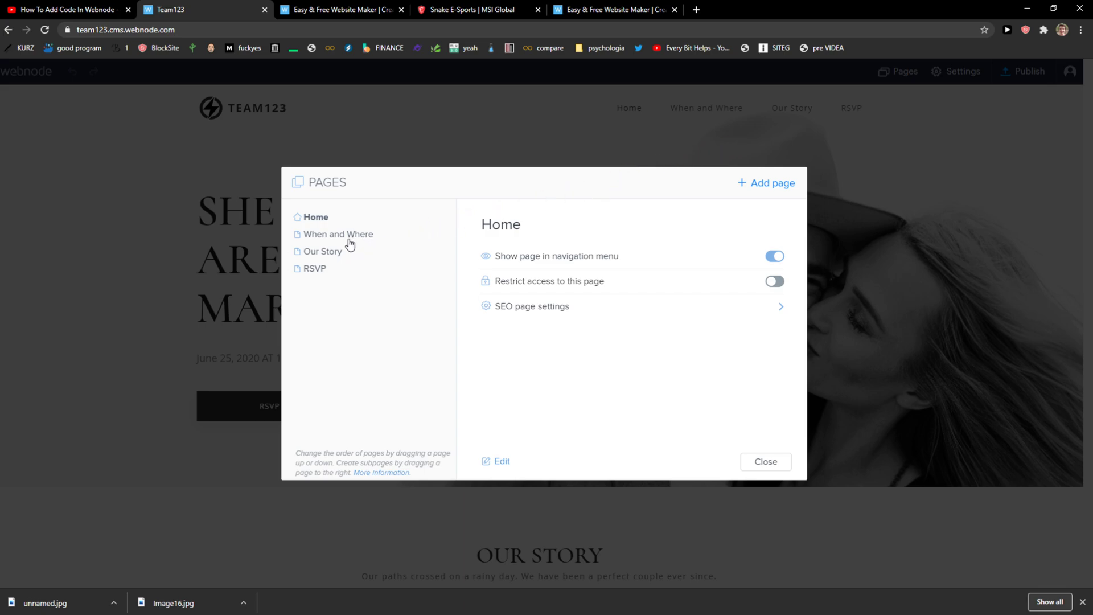
pyautogui.click(339, 256)
pyautogui.click(612, 462)
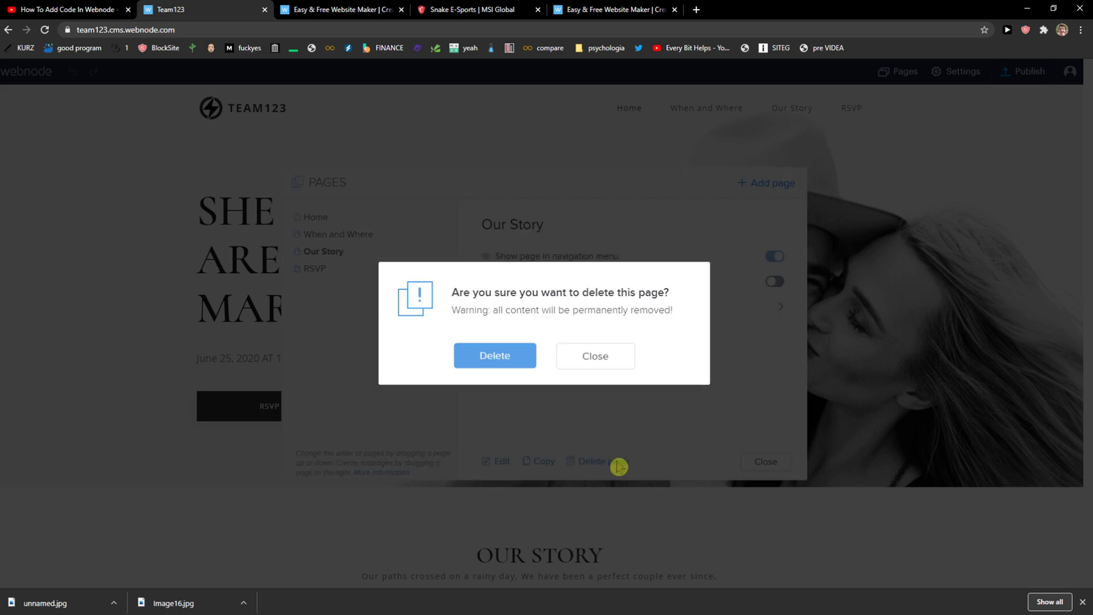
pyautogui.click(595, 364)
pyautogui.click(326, 237)
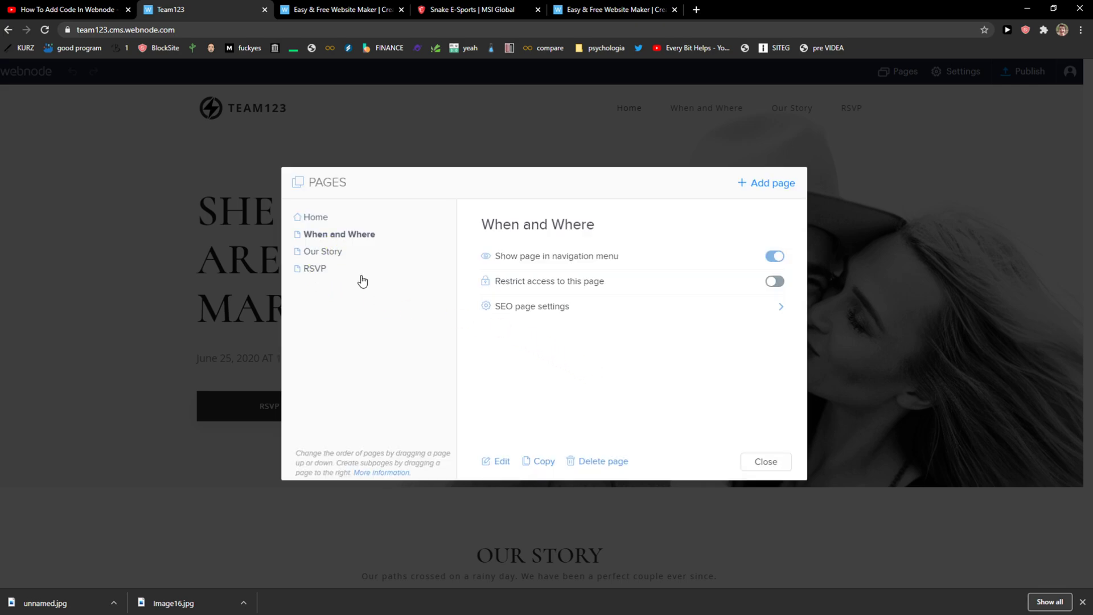
# Delete the RSVP page from the site
pyautogui.click(315, 271)
pyautogui.click(602, 461)
pyautogui.click(494, 359)
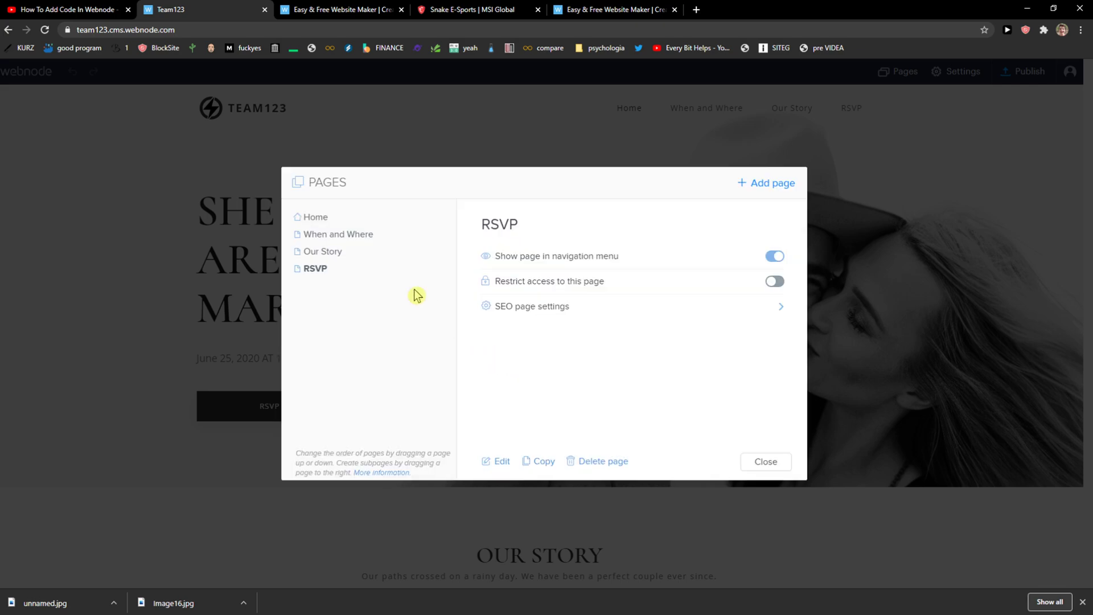
# Create a new page from the Contact template and name it Contact Us
pyautogui.click(779, 184)
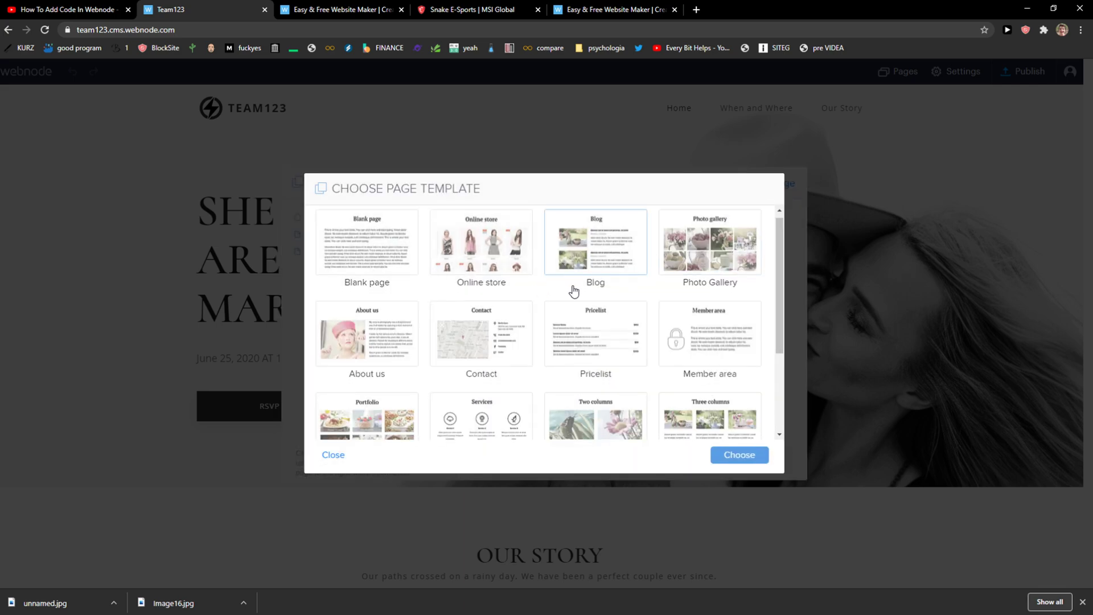
pyautogui.scroll(-3, 576, 294)
pyautogui.scroll(3, 455, 356)
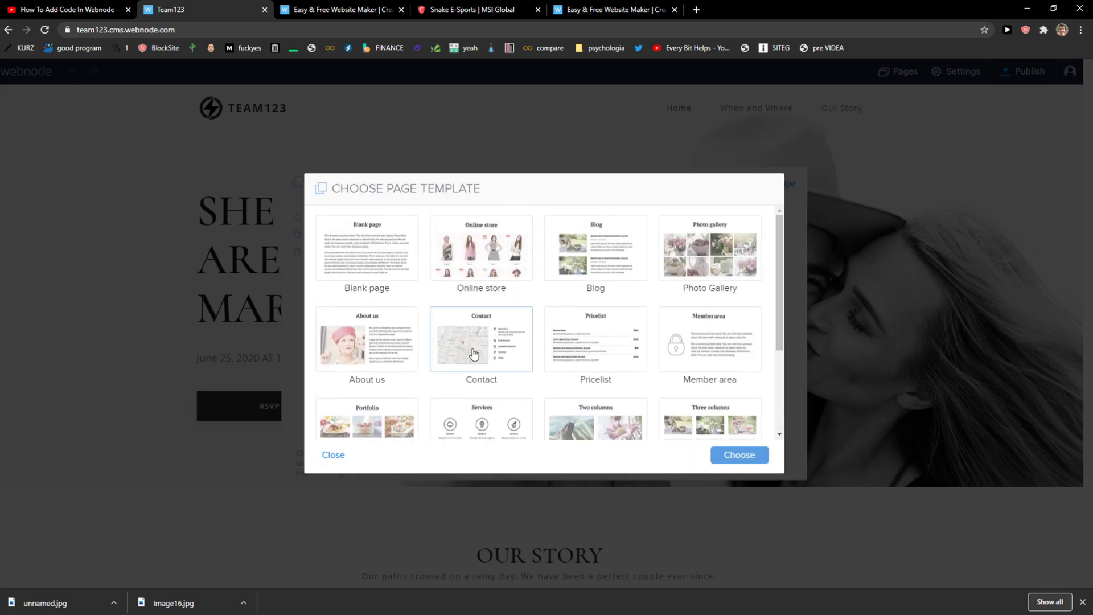
pyautogui.click(473, 354)
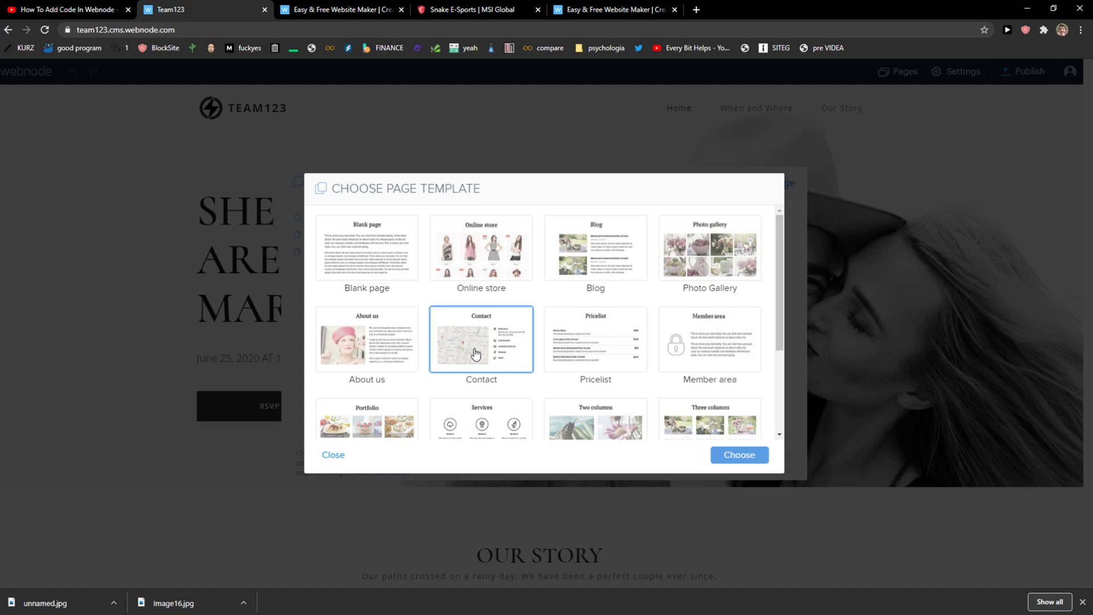
pyautogui.click(735, 454)
pyautogui.click(580, 322)
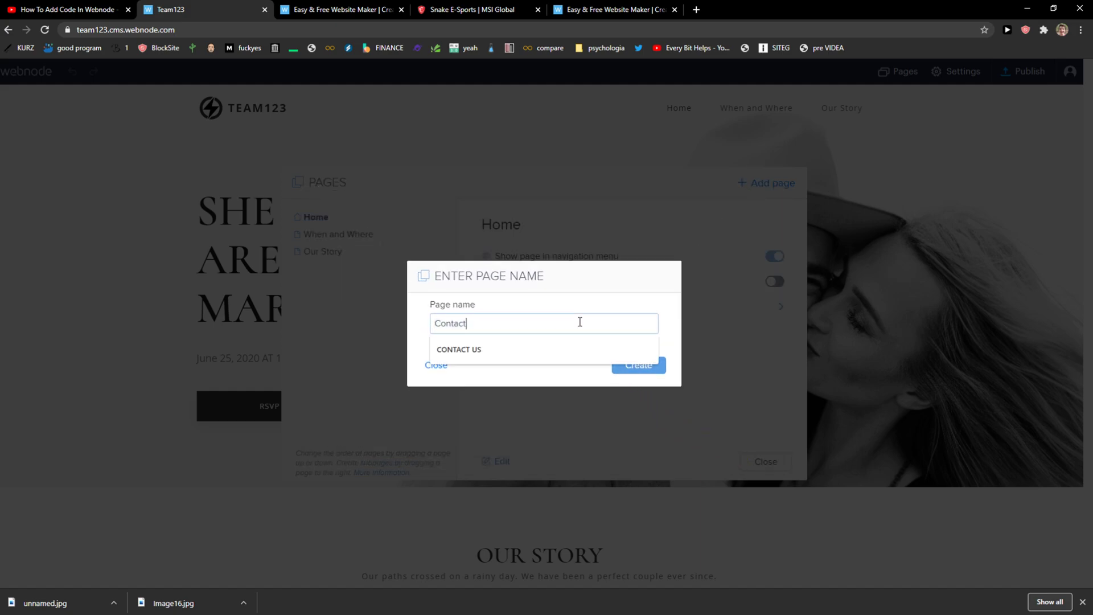
pyautogui.write('Us')
pyautogui.click(627, 371)
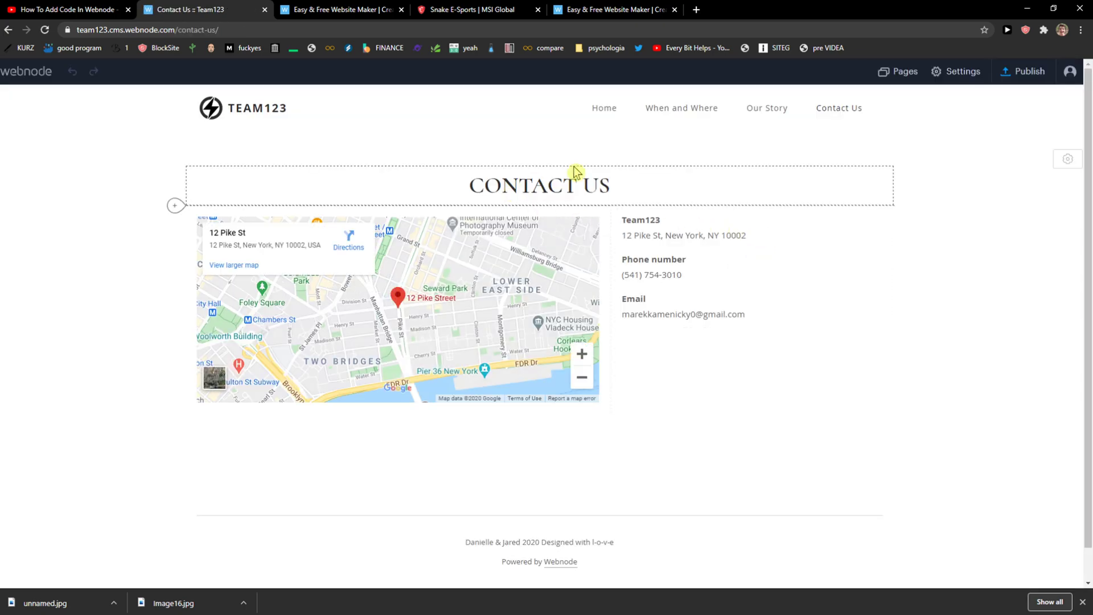
# Add a new page from the Blank page template and name it Our Achievements
pyautogui.click(900, 72)
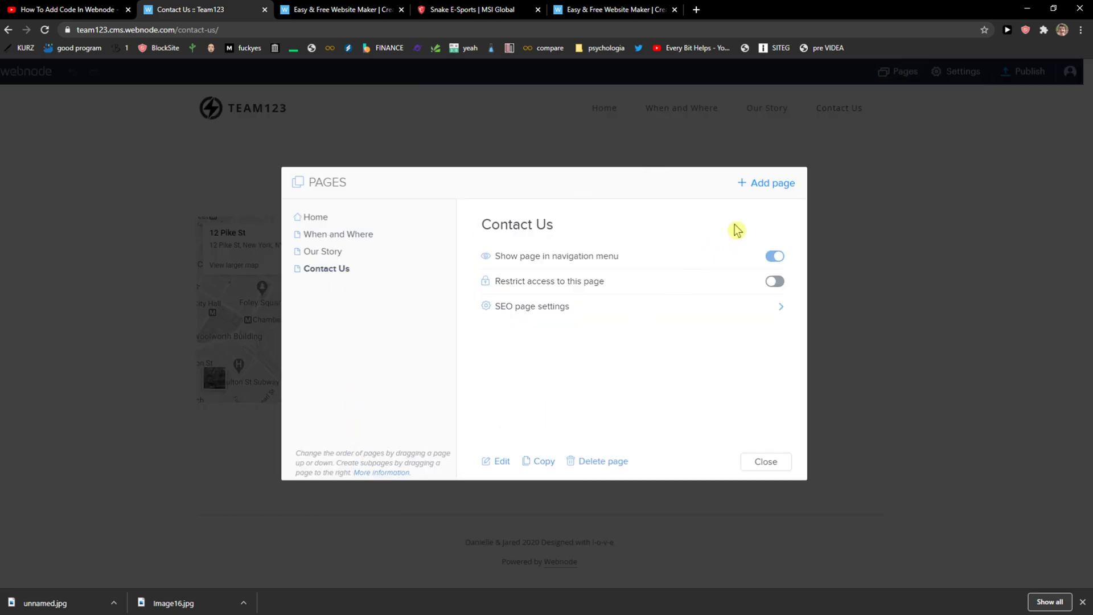
pyautogui.click(767, 185)
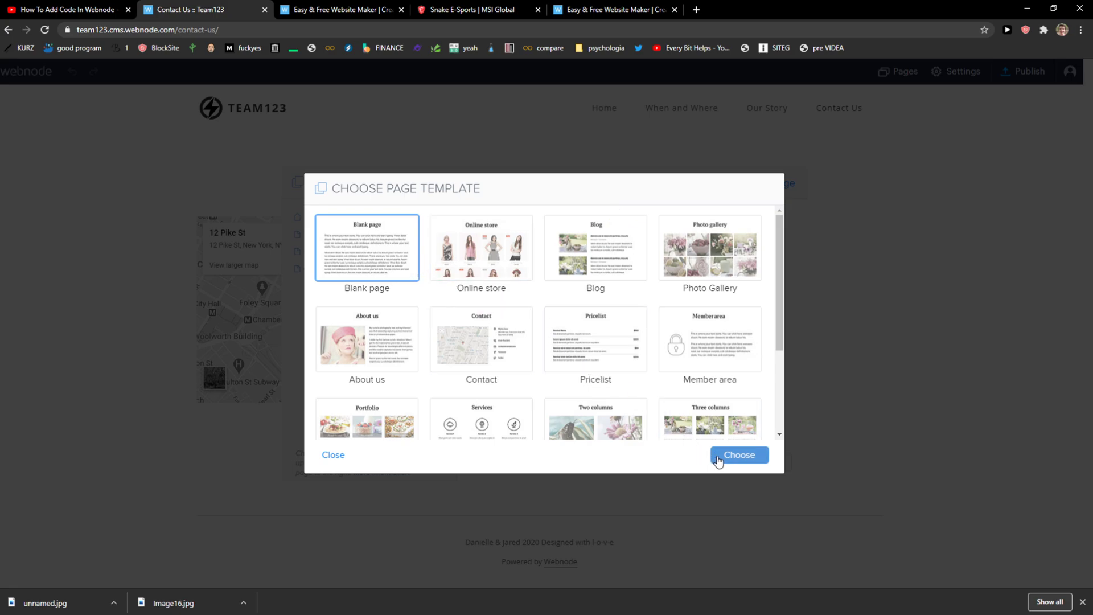
pyautogui.click(740, 464)
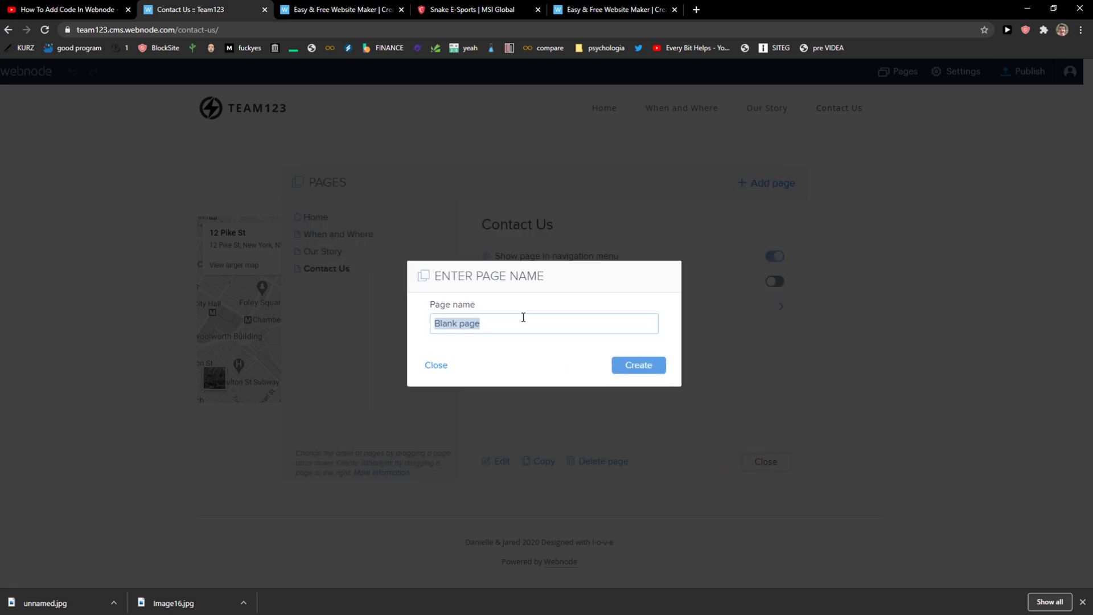
pyautogui.write('Our Achievements')
pyautogui.click(638, 378)
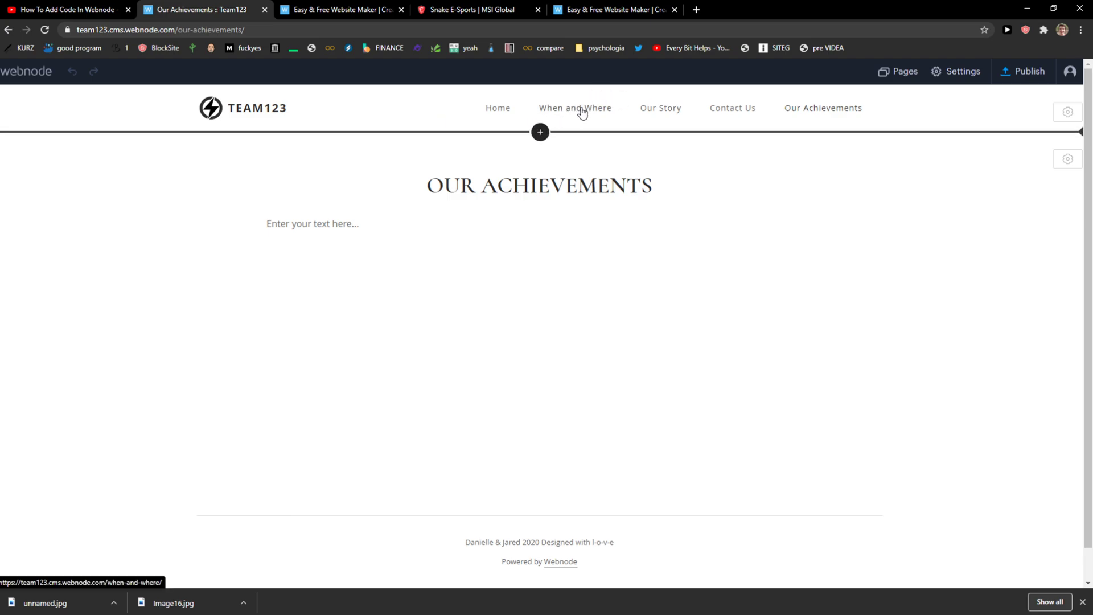
# Delete the When and Where page from the site and leave the page management
pyautogui.click(902, 72)
pyautogui.click(378, 235)
pyautogui.click(602, 466)
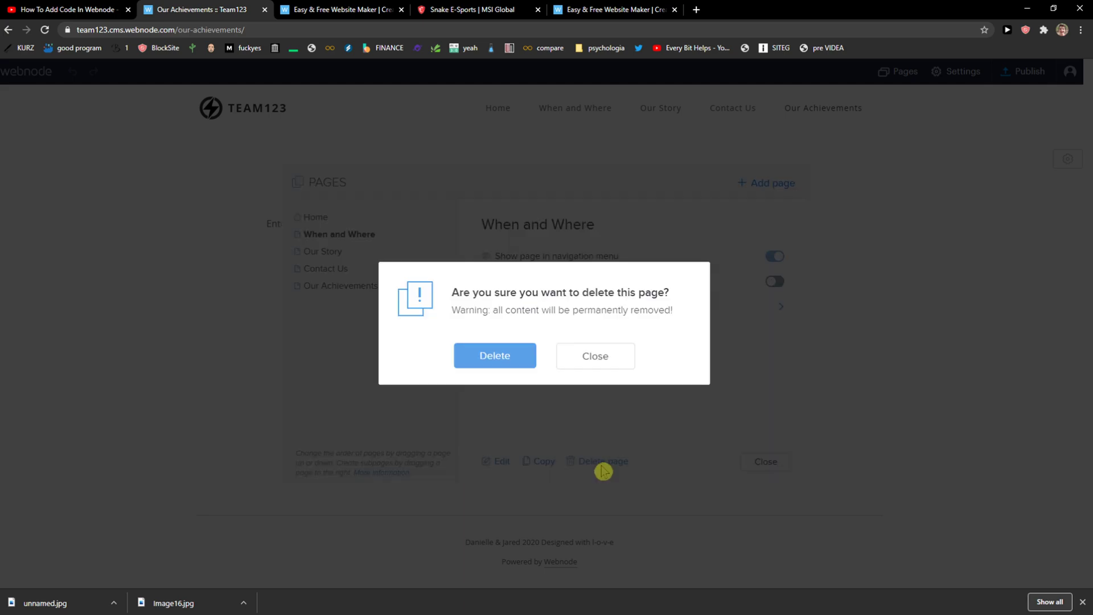
pyautogui.click(508, 367)
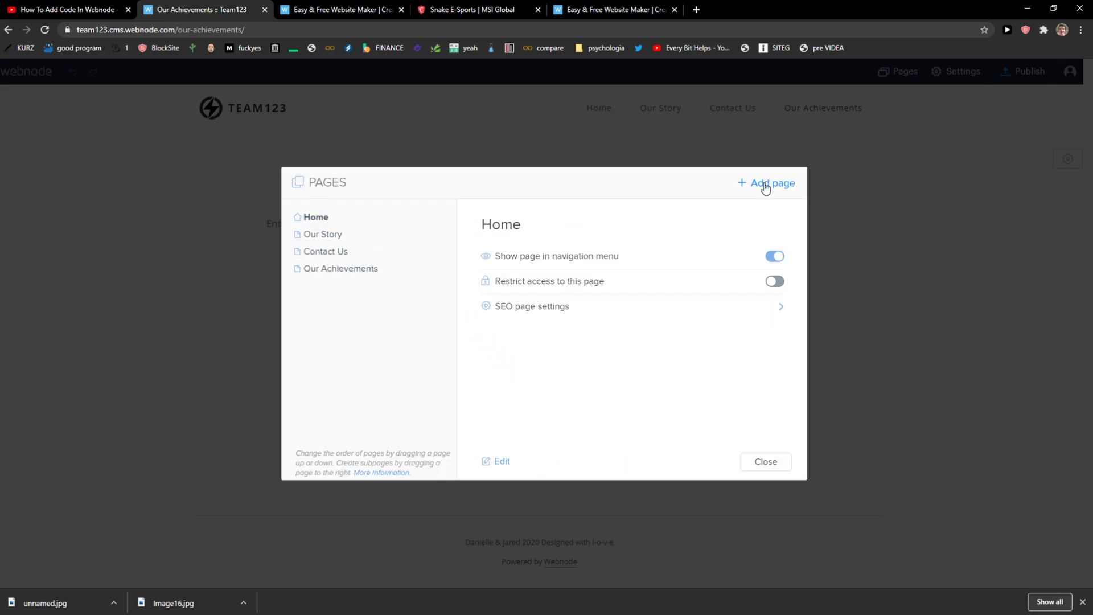
pyautogui.click(252, 122)
pyautogui.click(251, 185)
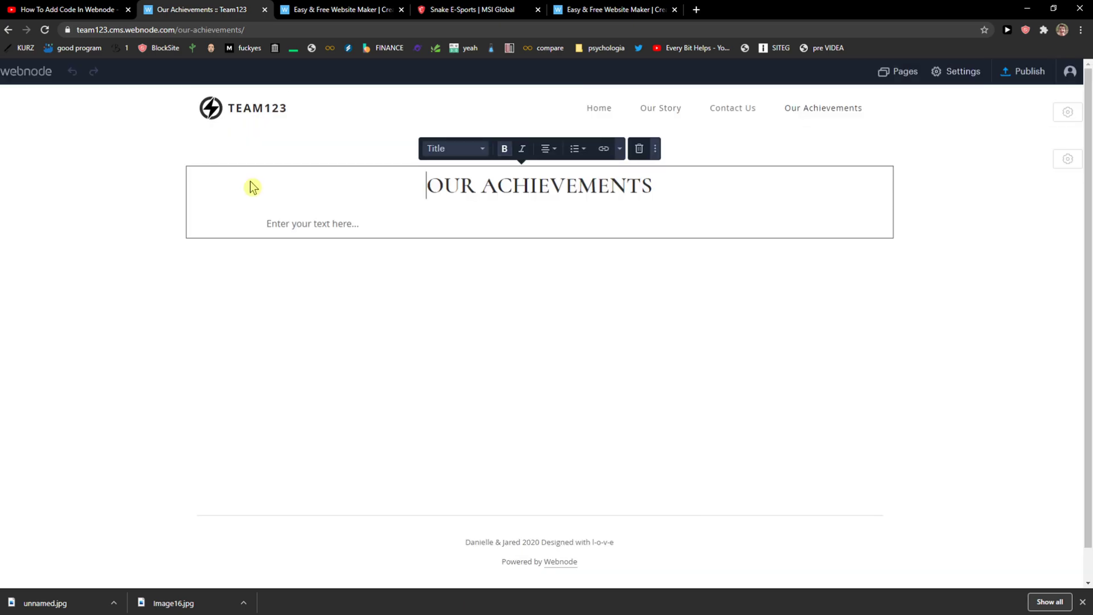
# Replace the main heading in the Home page's header banner with "TEAM123 is HERE! Check OUR team!"
pyautogui.click(596, 111)
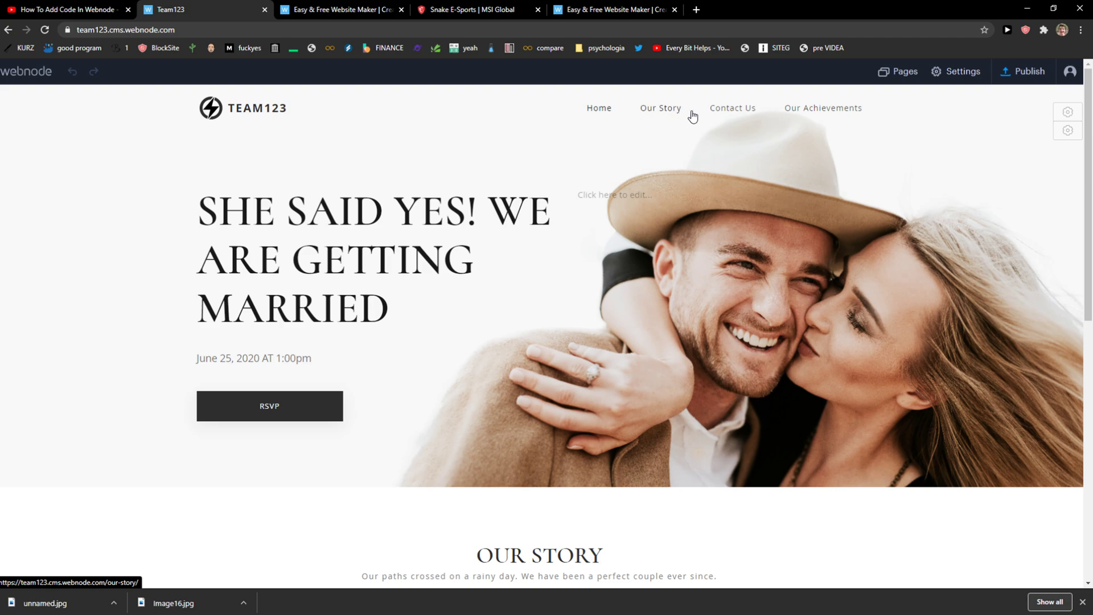
pyautogui.scroll(-4, 497, 226)
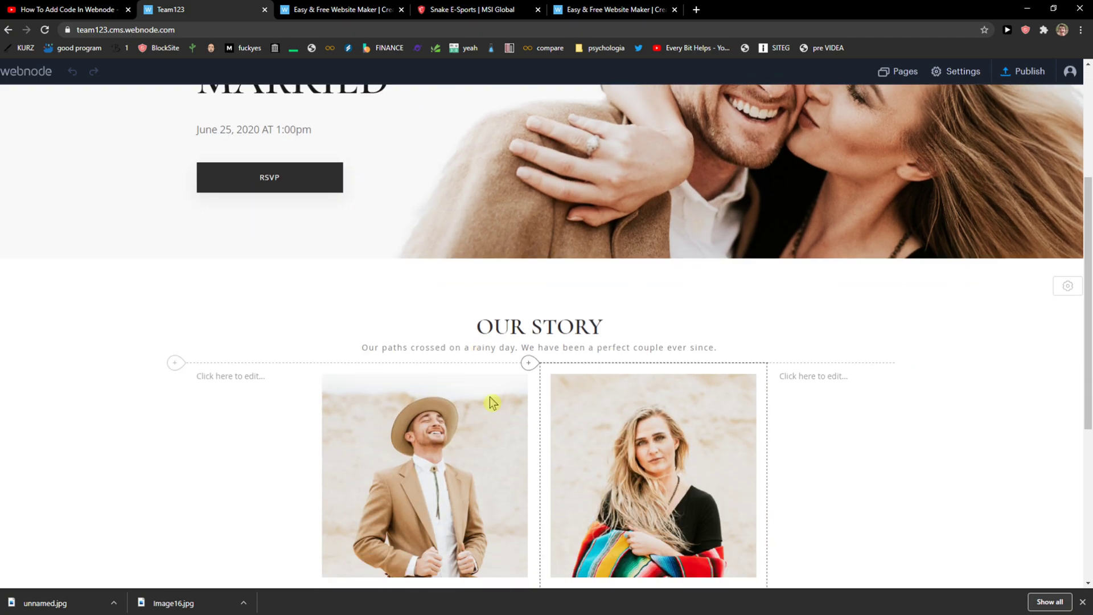
pyautogui.click(534, 325)
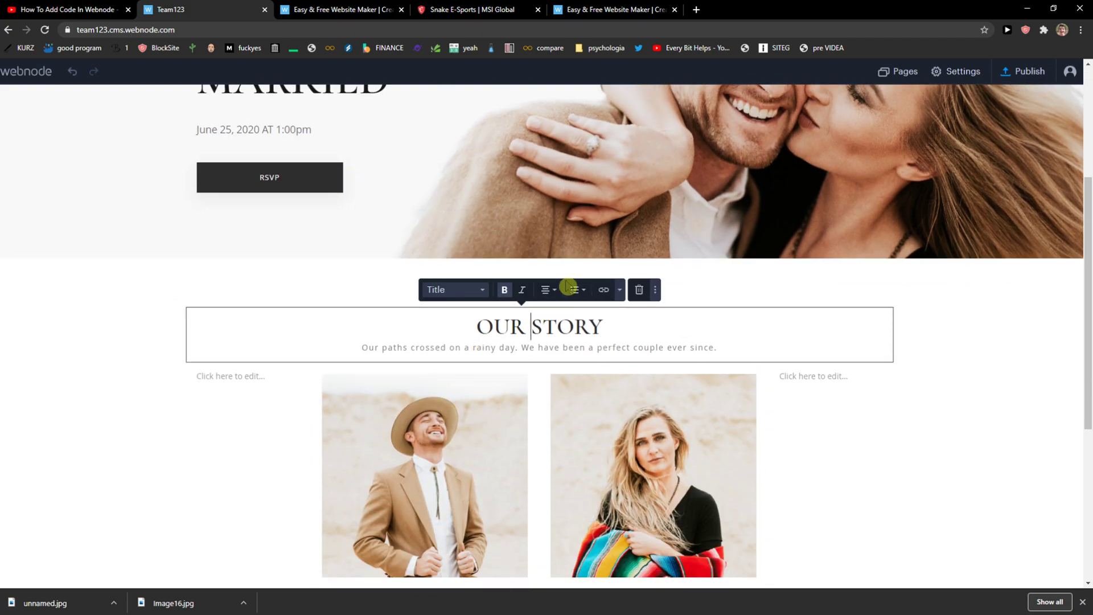
pyautogui.scroll(4, 569, 287)
pyautogui.click(386, 388)
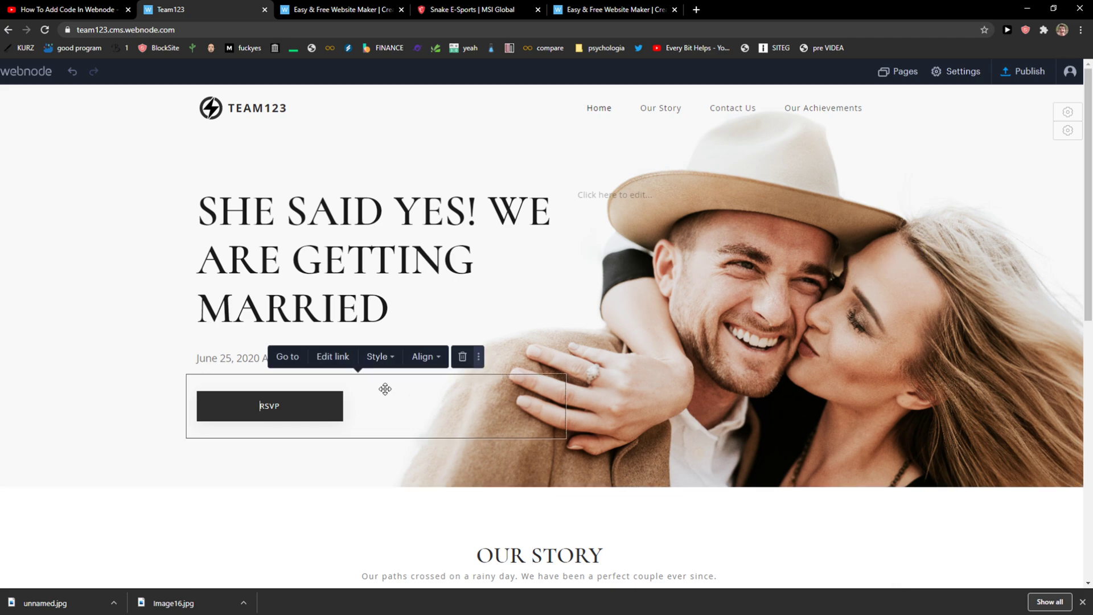
pyautogui.tripleClick(342, 302)
pyautogui.click(406, 330)
pyautogui.moveTo(406, 330); pyautogui.dragTo(206, 202)
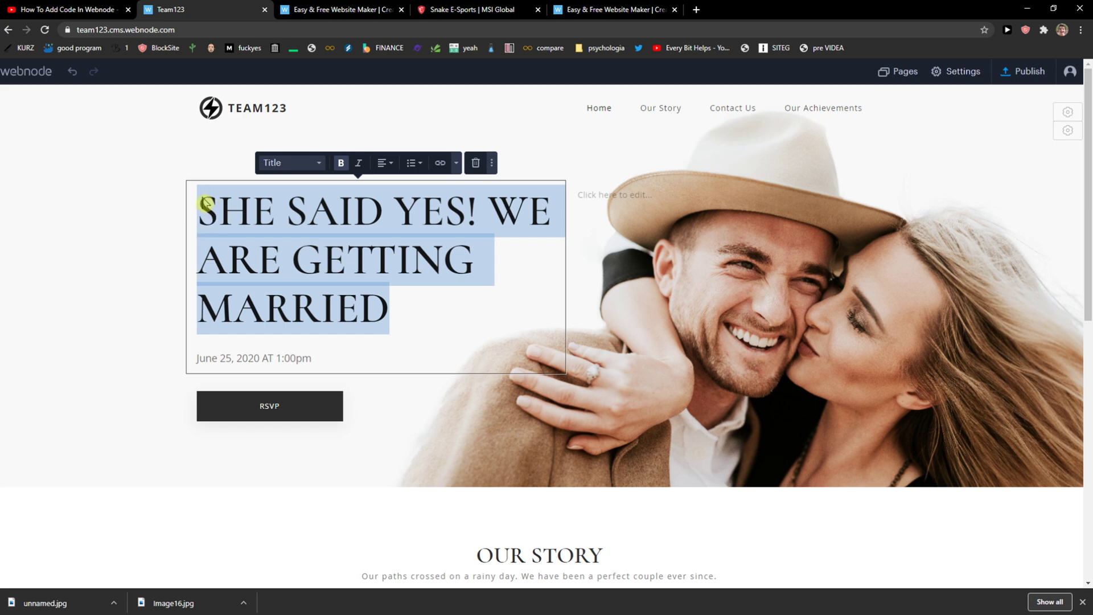
pyautogui.write('Check')
pyautogui.press('BackSpace')
pyautogui.press('BackSpace')
pyautogui.press('BackSpace')
pyautogui.press('BackSpace')
pyautogui.write('C')
pyautogui.press('BackSpace')
pyautogui.press('BackSpace')
pyautogui.write('TEAM12')
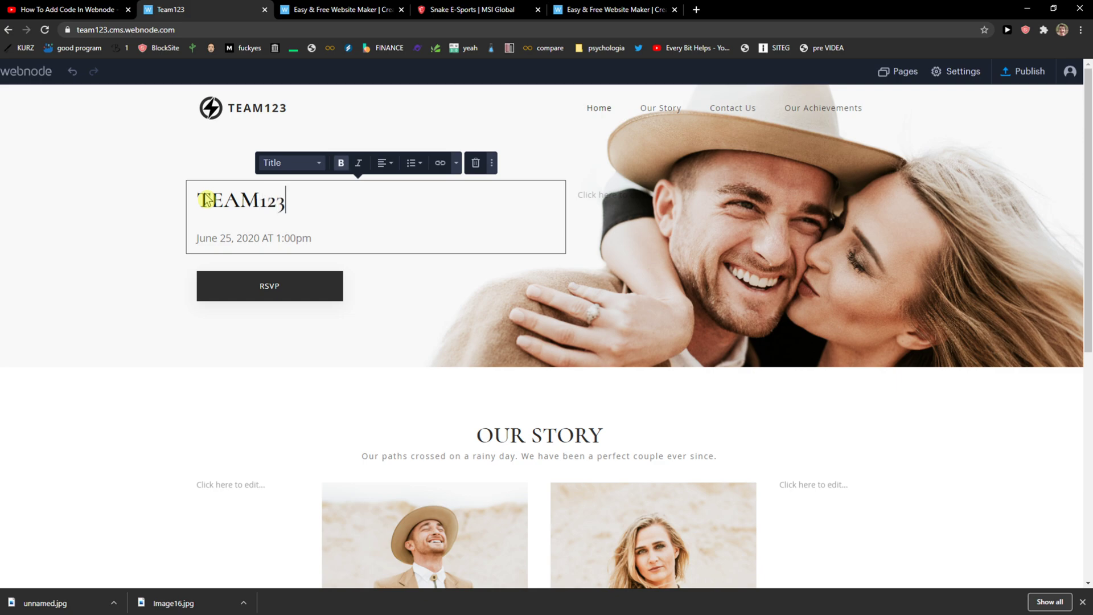
pyautogui.write('3 is HERE! Check OUr')
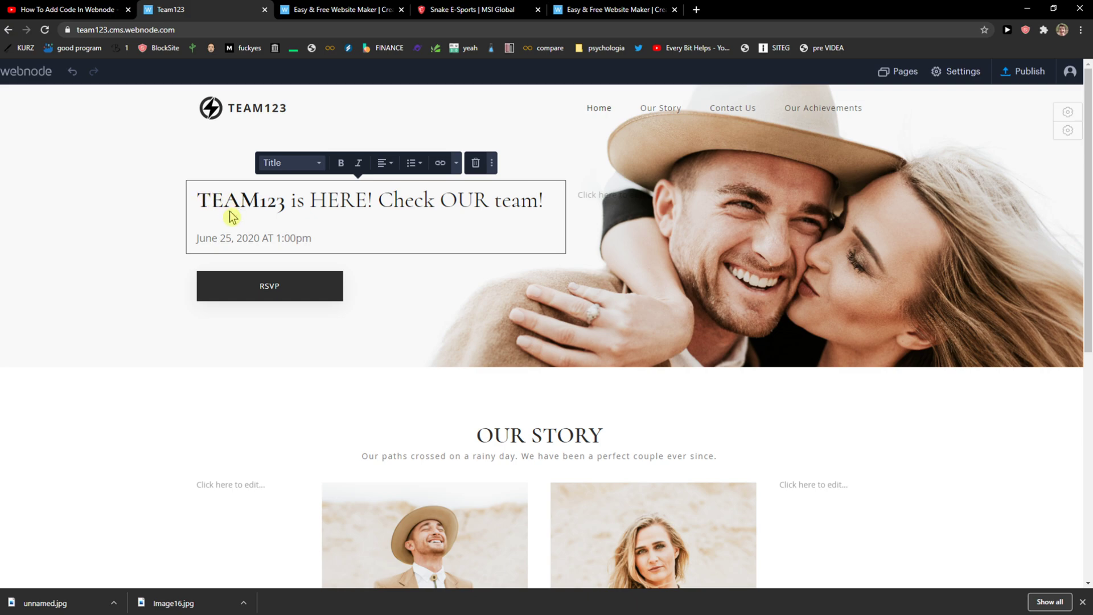
# Apply one uniform text style to the entire banner heading, removing the bold from TEAM123
pyautogui.doubleClick(249, 214)
pyautogui.tripleClick(301, 199)
pyautogui.click(302, 174)
pyautogui.doubleClick(300, 202)
pyautogui.tripleClick(300, 205)
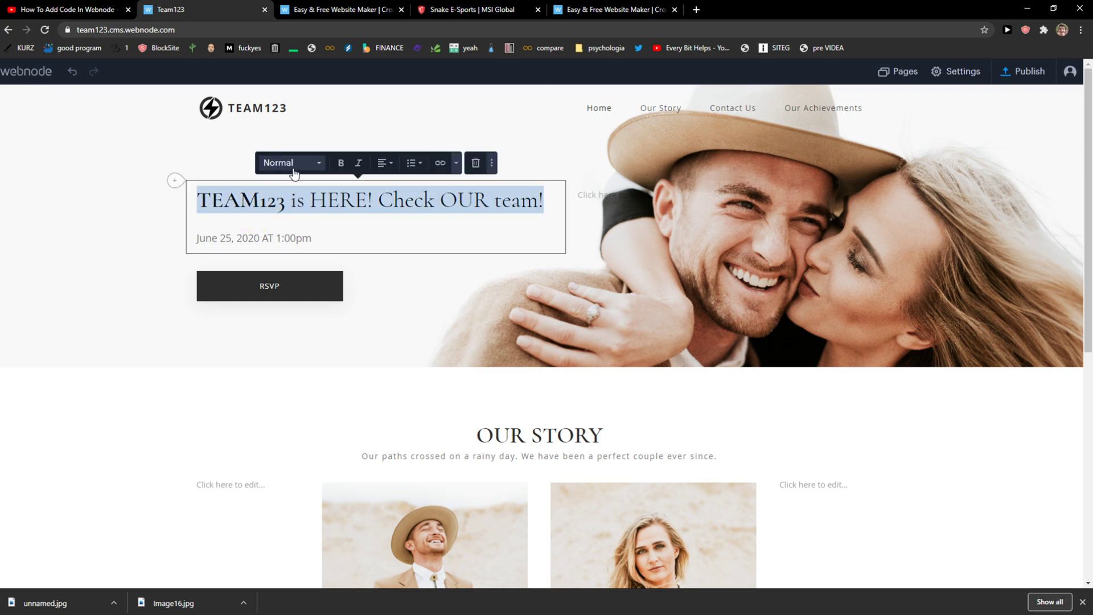
pyautogui.click(290, 162)
pyautogui.click(288, 191)
pyautogui.click(393, 200)
pyautogui.click(497, 303)
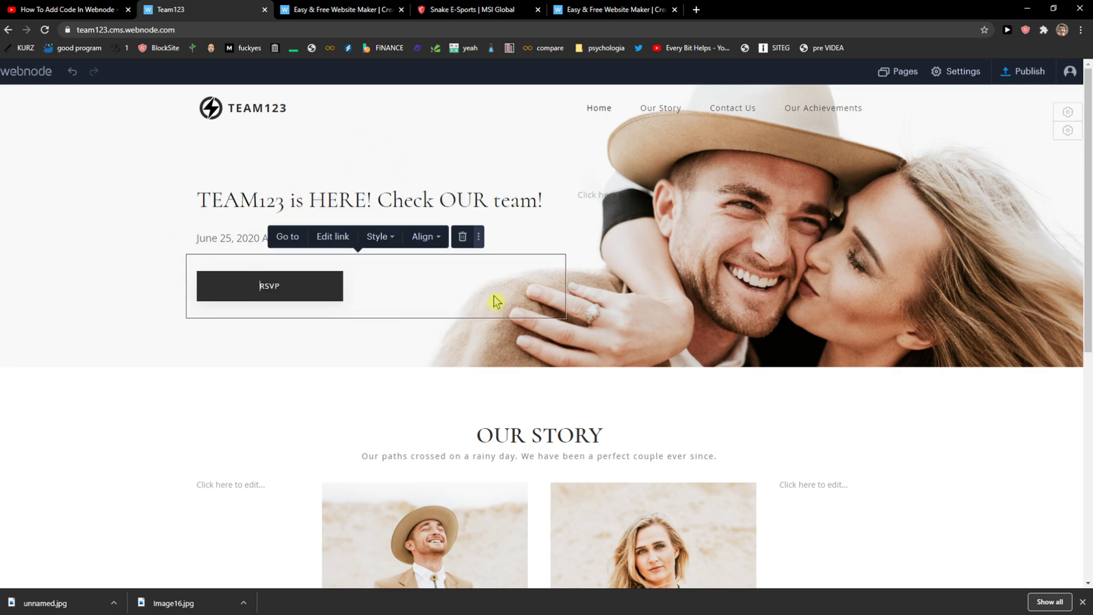
# Change the website fonts to the Professional Maker set in the design settings and save the changes
pyautogui.click(960, 80)
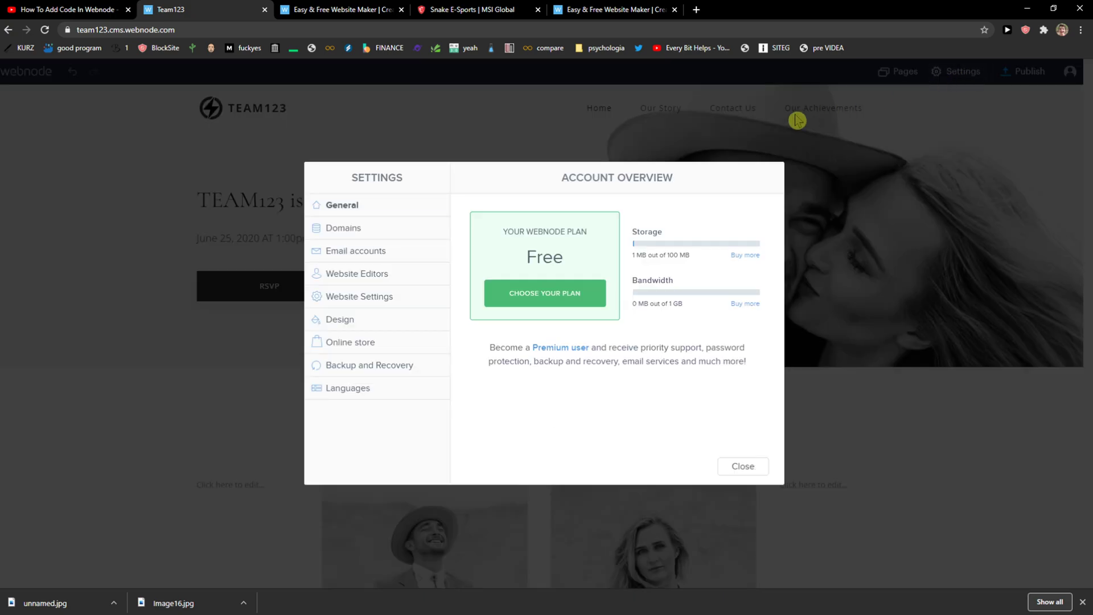
pyautogui.click(354, 299)
pyautogui.click(355, 319)
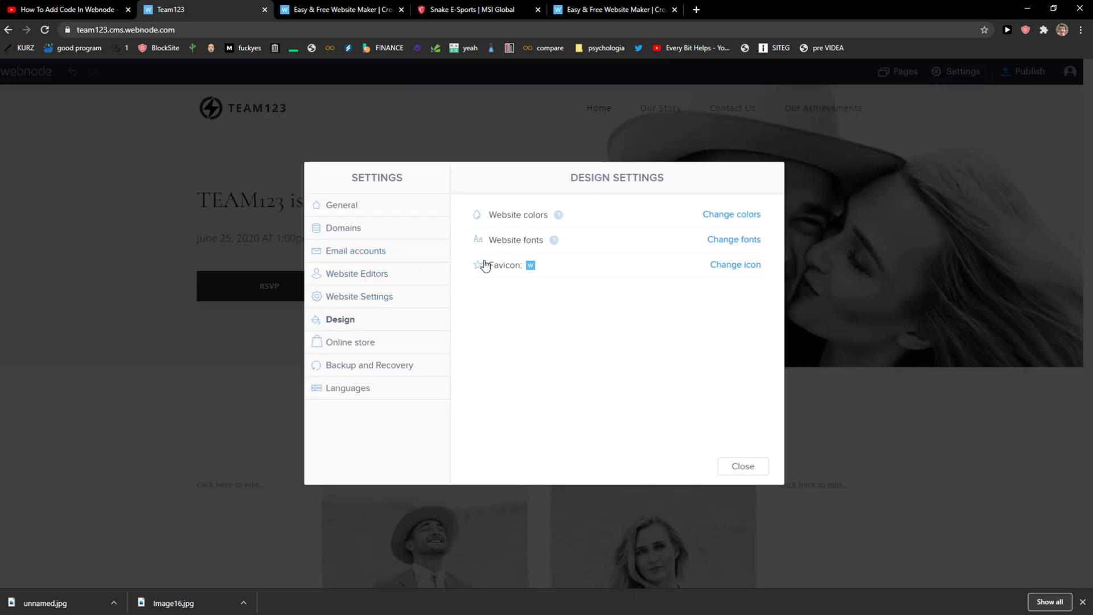
pyautogui.click(716, 244)
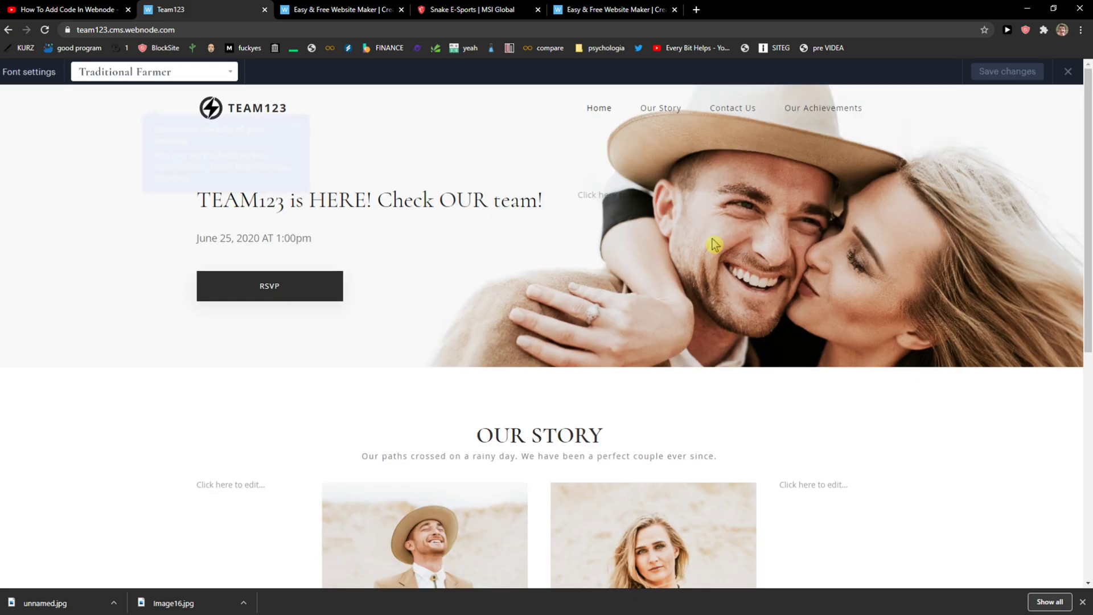
pyautogui.click(129, 73)
pyautogui.click(137, 209)
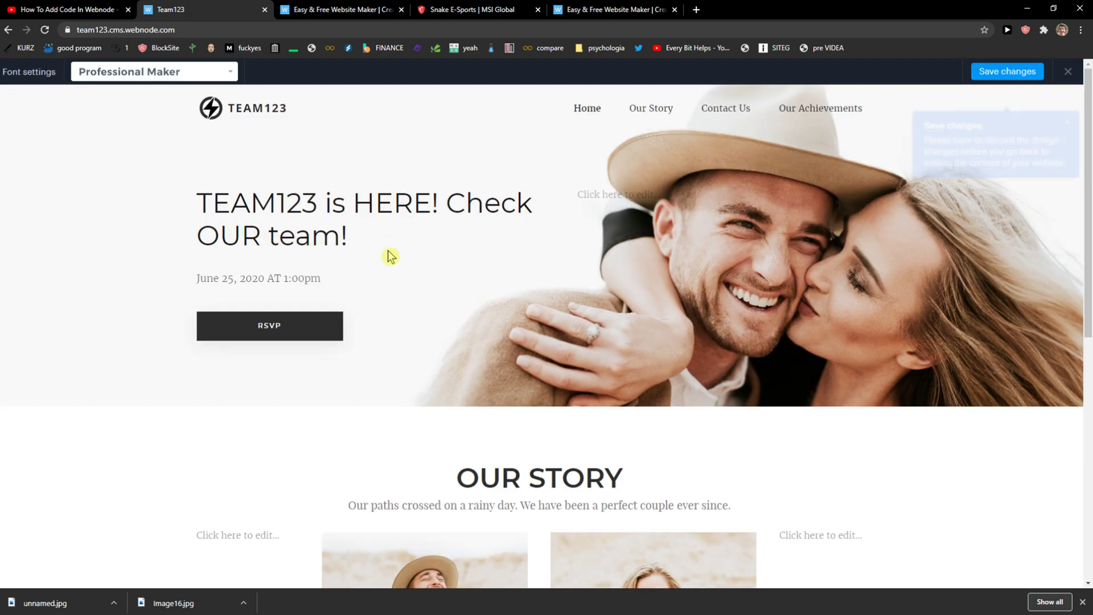
pyautogui.click(1007, 72)
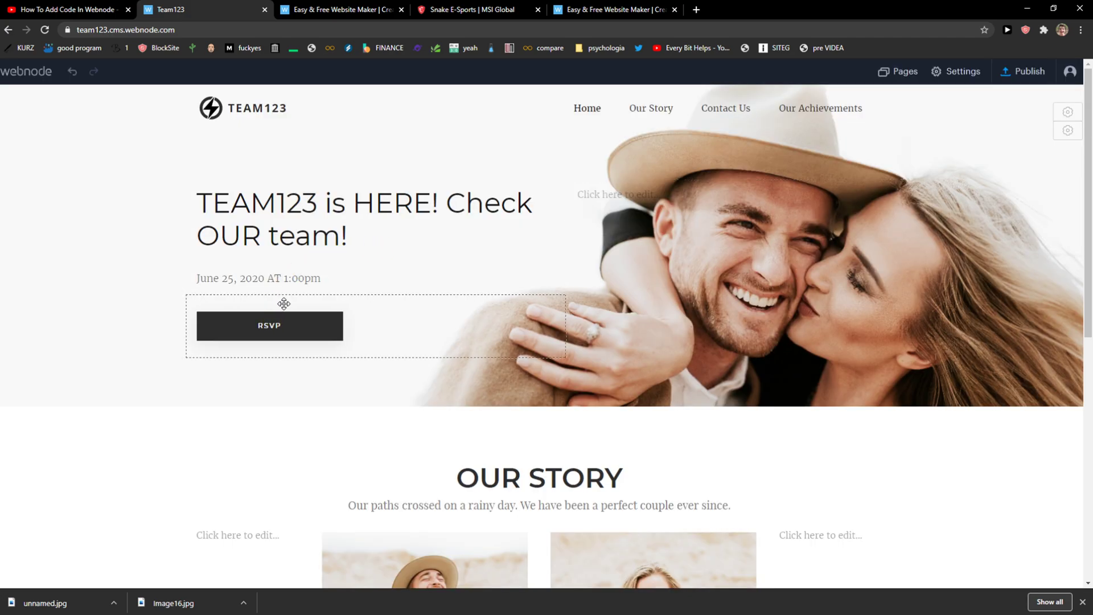
# Check the RSVP button's available link targets and delete the button from the Home page's header banner
pyautogui.click(283, 325)
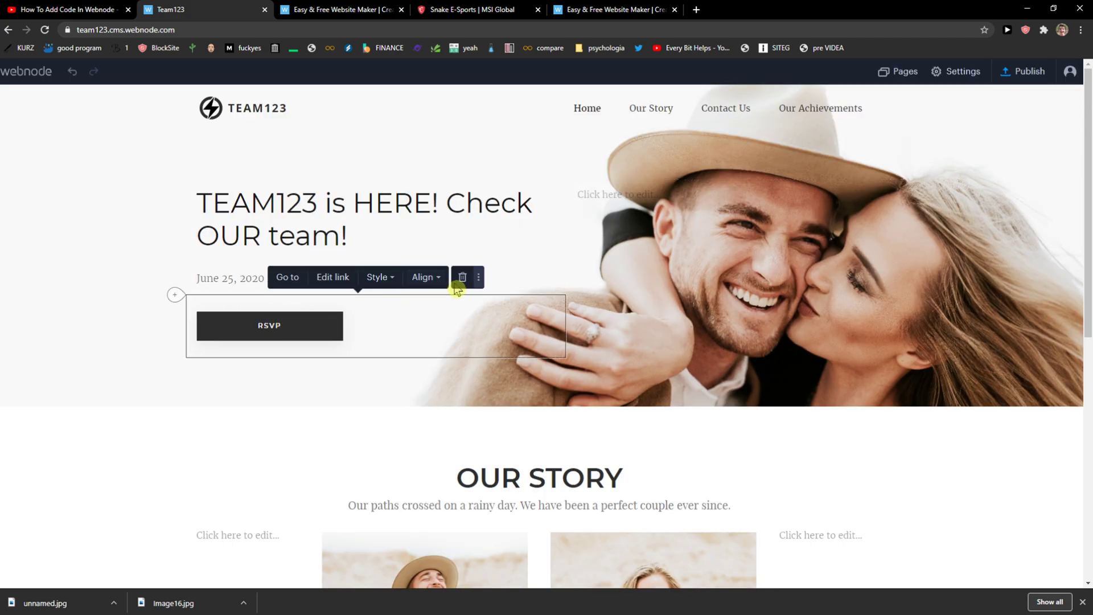
pyautogui.click(461, 278)
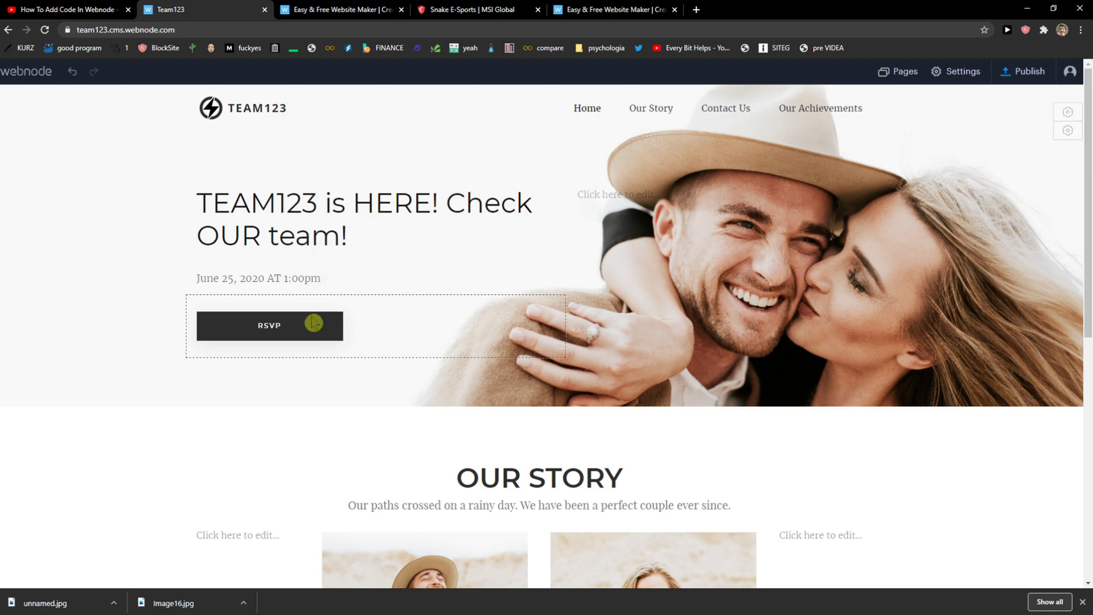
pyautogui.click(313, 321)
pyautogui.click(357, 283)
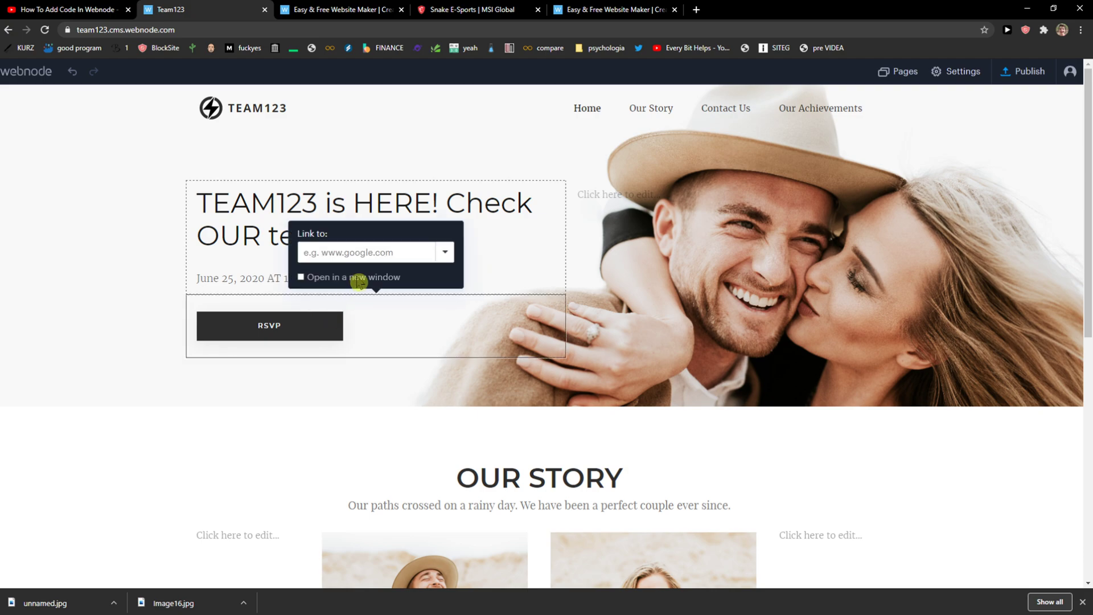
pyautogui.click(445, 251)
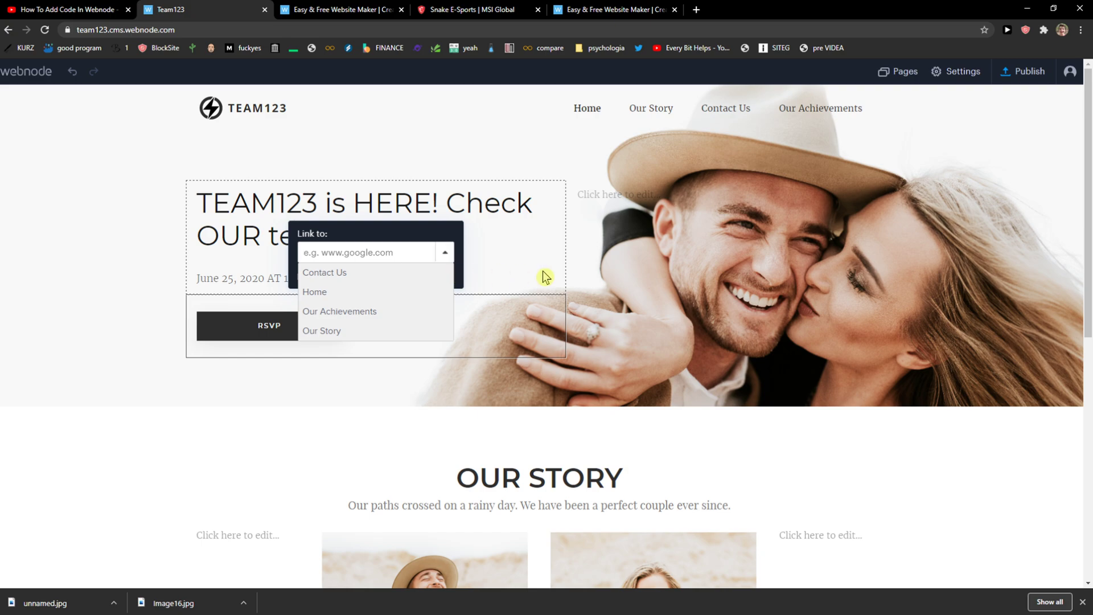
pyautogui.click(449, 325)
pyautogui.click(462, 277)
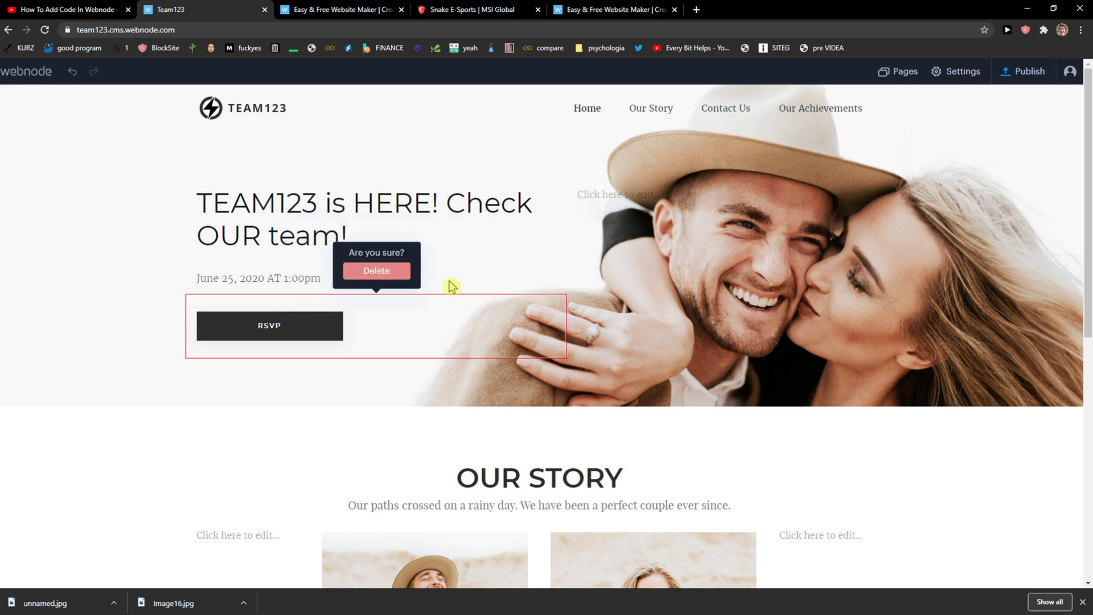
pyautogui.click(374, 269)
# Remove the date and time line below the banner heading
pyautogui.click(279, 281)
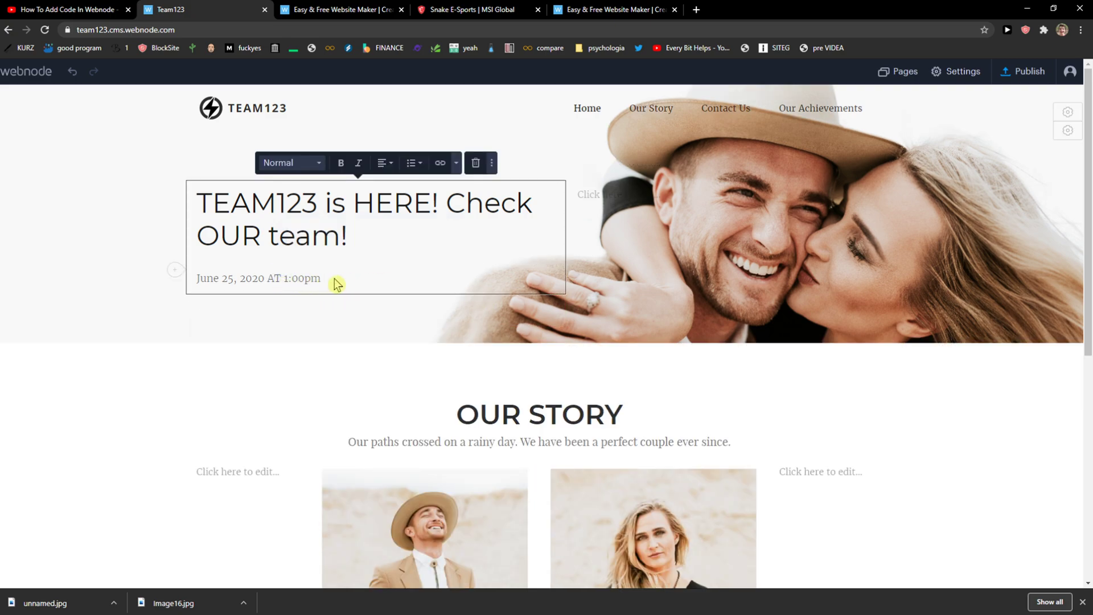
pyautogui.moveTo(333, 283); pyautogui.dragTo(181, 272)
pyautogui.press('BackSpace')
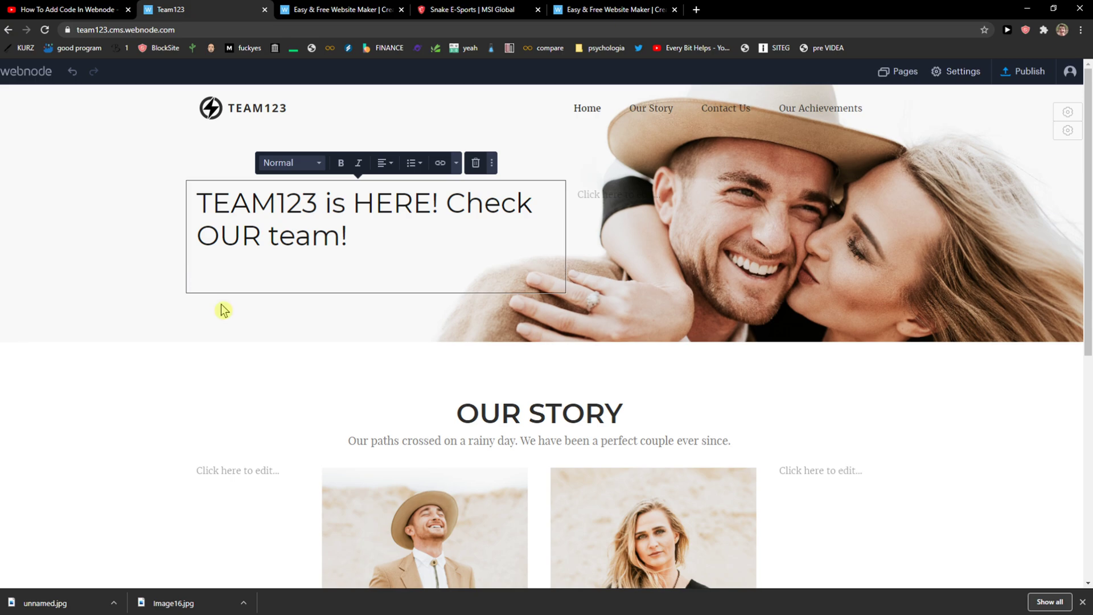
pyautogui.click(240, 356)
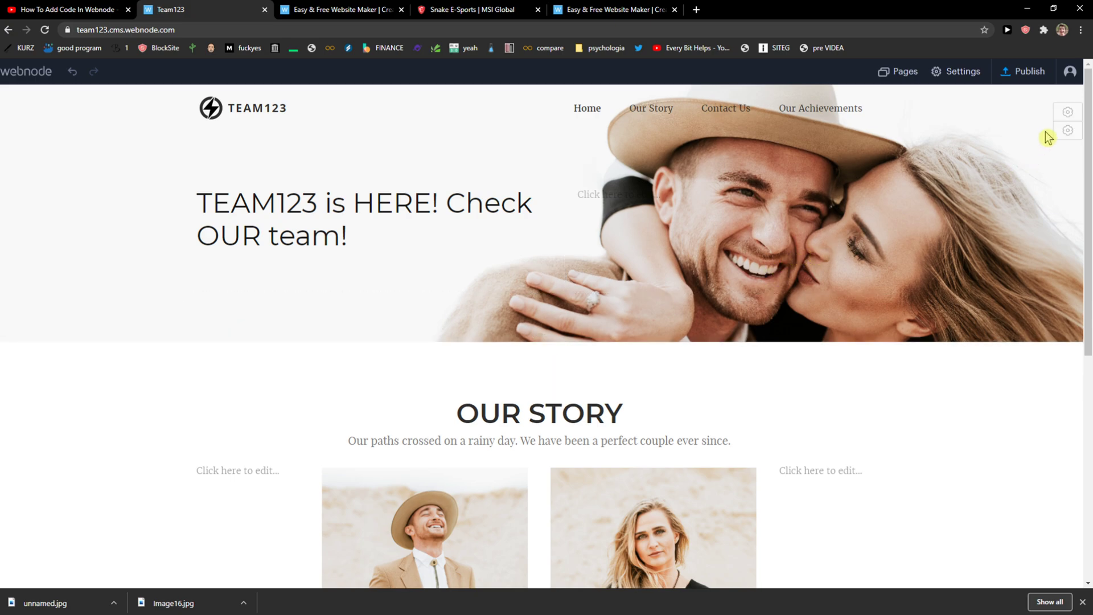
# Open the image selection for the website header's background and look through the stock images
pyautogui.click(1067, 113)
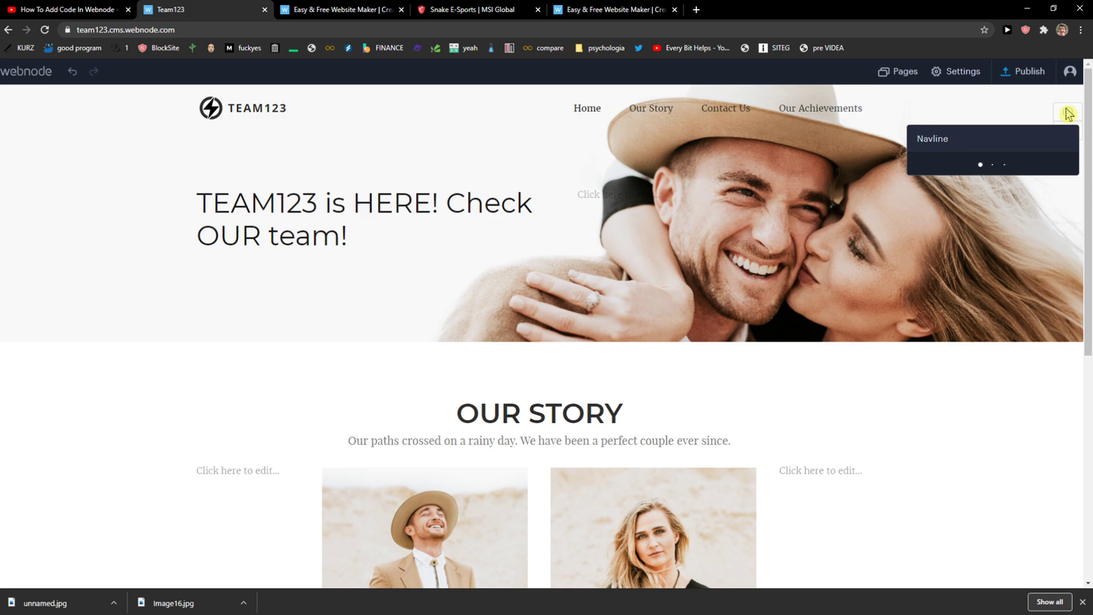
pyautogui.click(1069, 133)
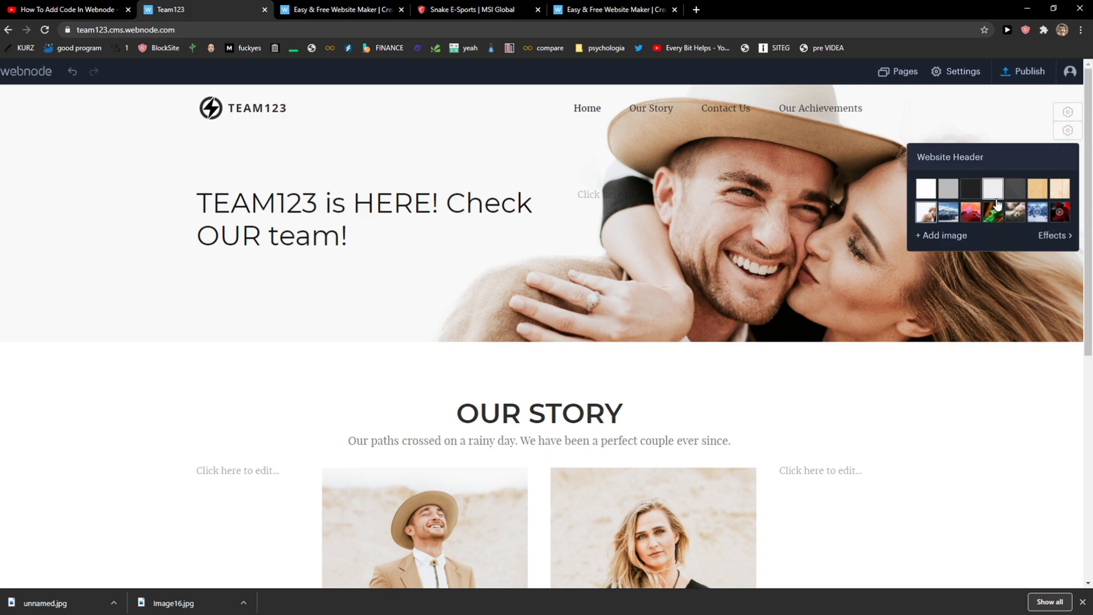
pyautogui.click(949, 238)
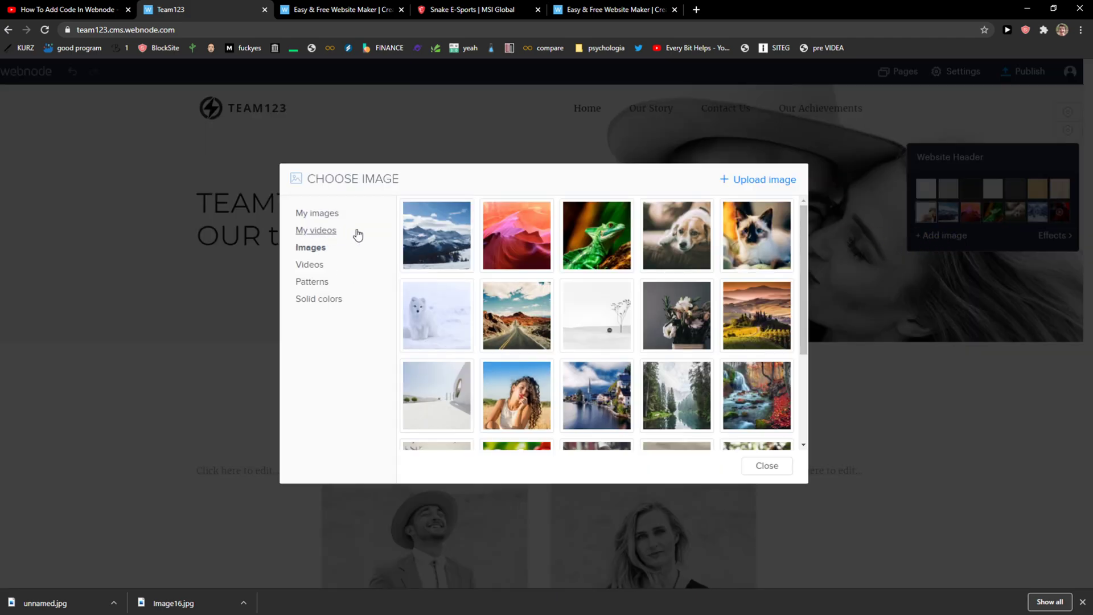
pyautogui.scroll(-3, 669, 257)
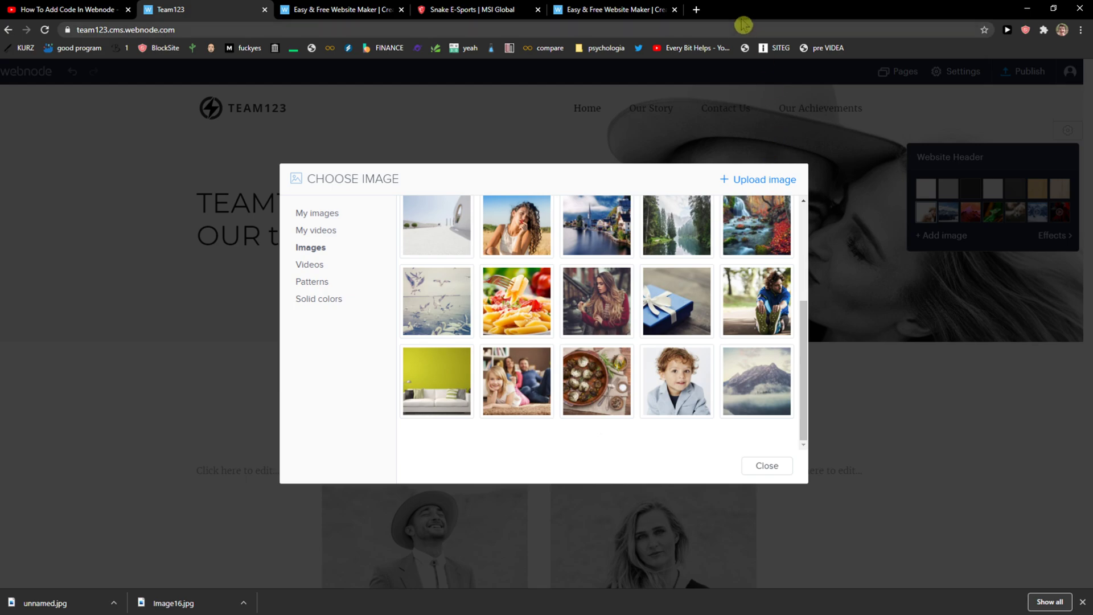
# Search Google for "gaming team" in a new browser tab
pyautogui.click(696, 10)
pyautogui.write('gaming team')
pyautogui.press('Return')
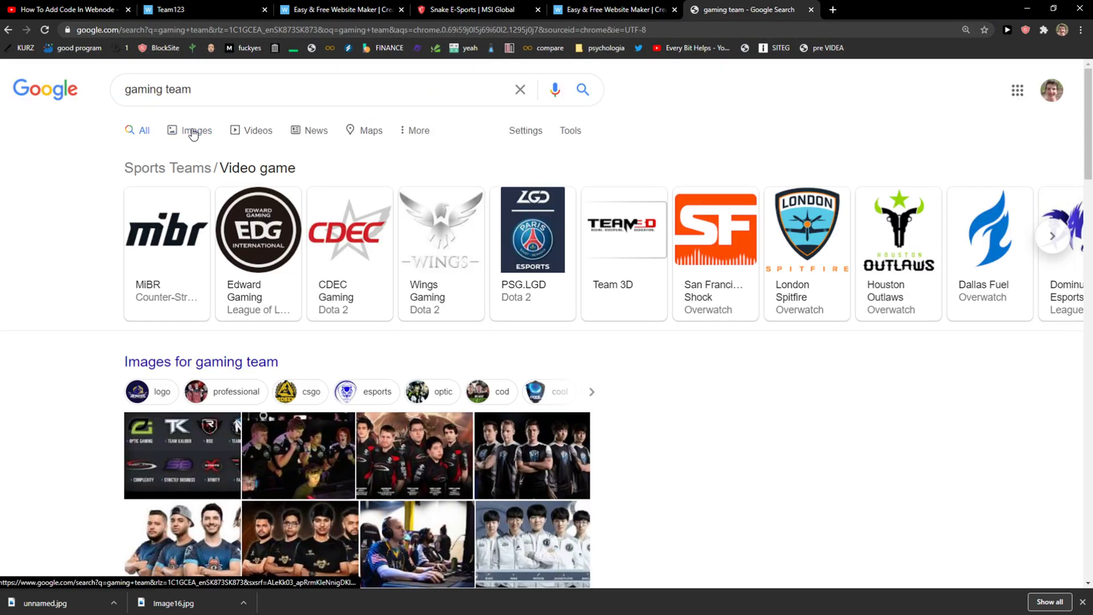
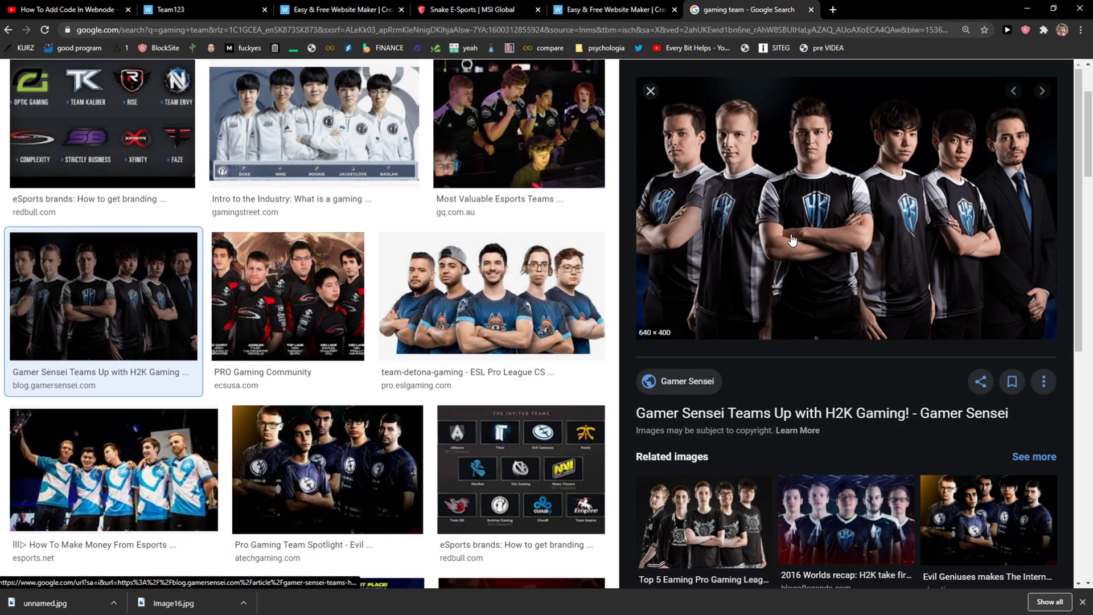
# Preview several team photos in the "gaming team" image results to find one suited to the website header
pyautogui.click(288, 296)
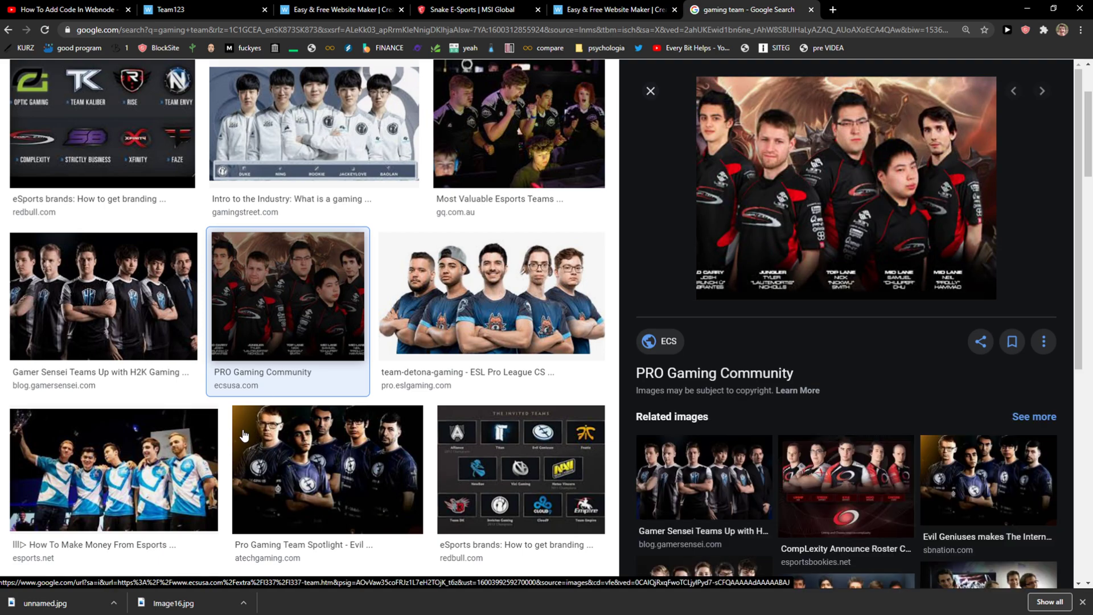
pyautogui.click(142, 457)
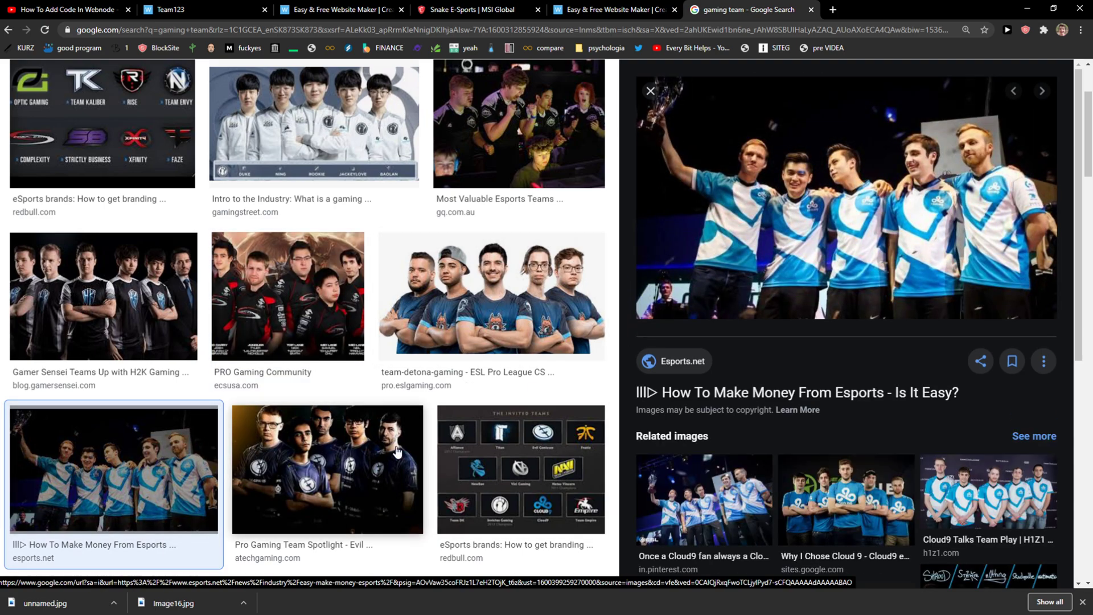
pyautogui.click(698, 500)
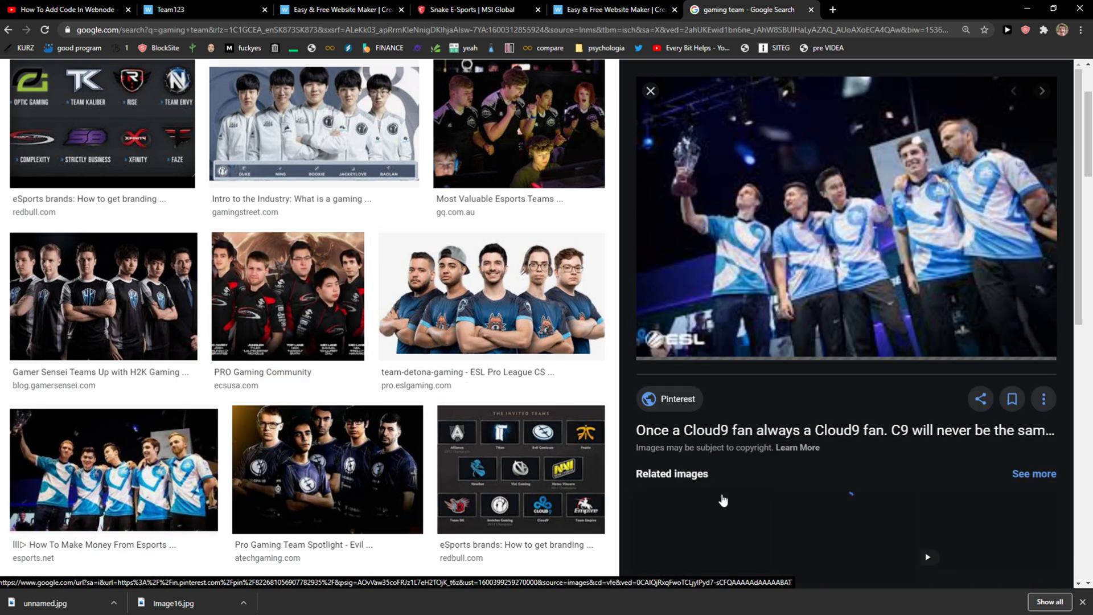
pyautogui.rightClick(770, 278)
pyautogui.click(360, 467)
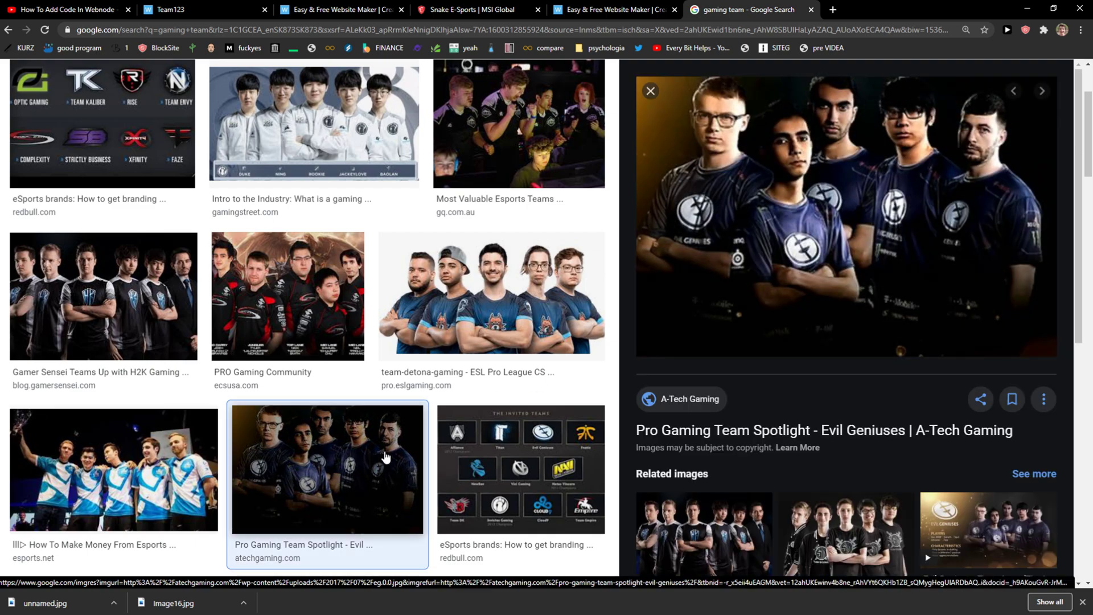
pyautogui.rightClick(878, 275)
pyautogui.click(650, 91)
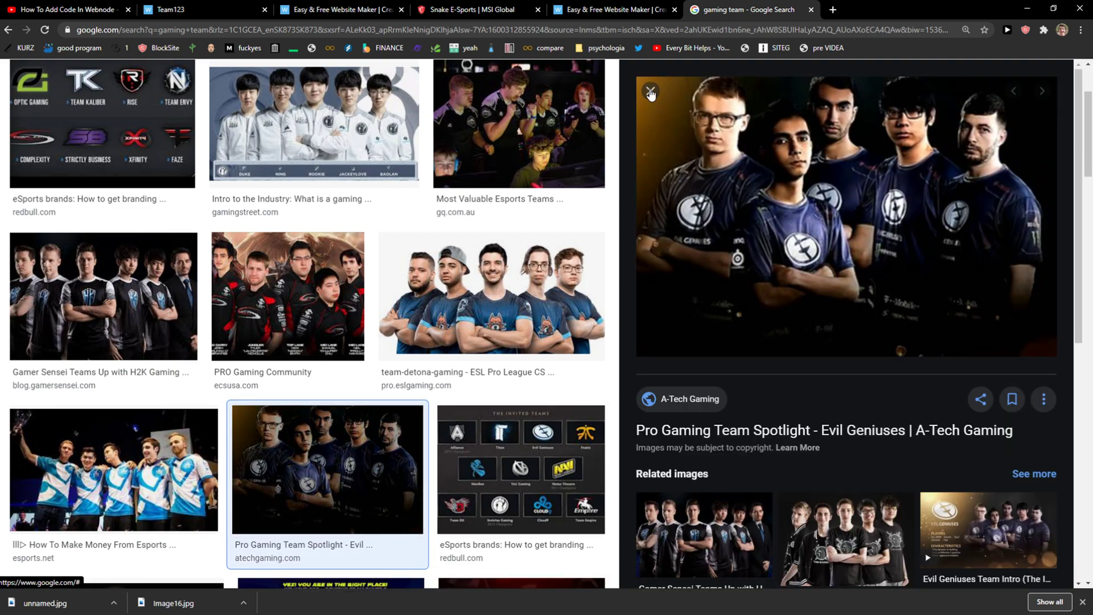
pyautogui.click(650, 91)
pyautogui.click(1022, 265)
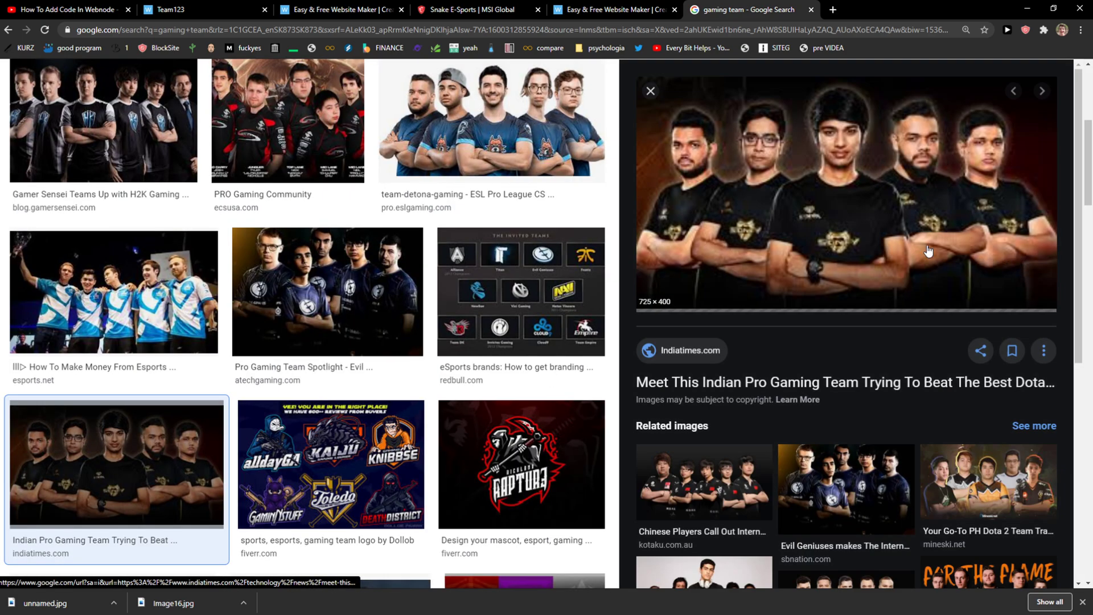
pyautogui.click(595, 114)
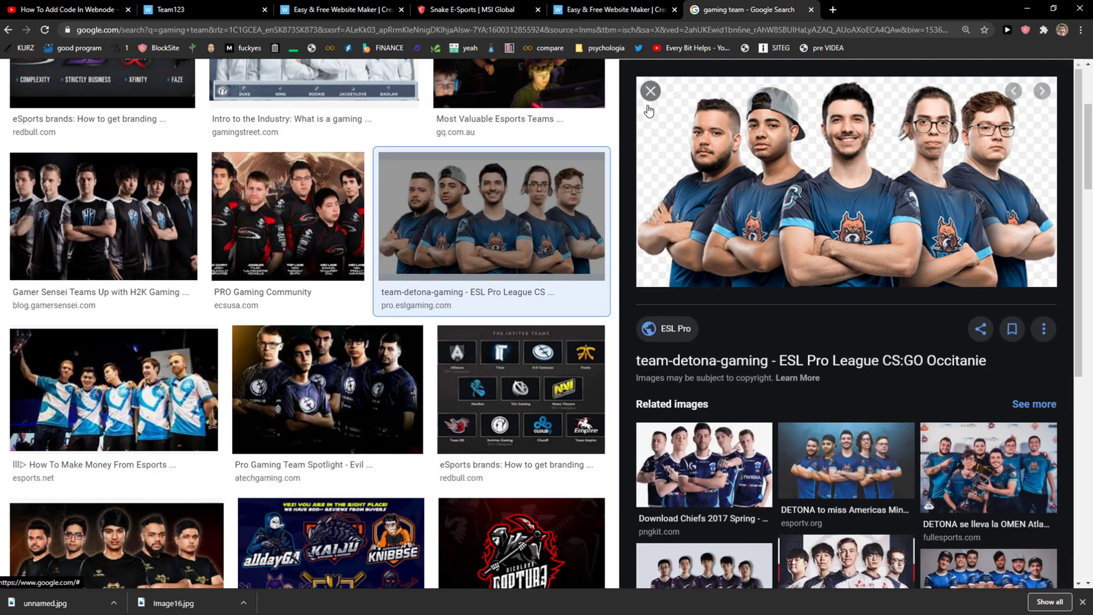
pyautogui.click(650, 91)
# Filter the "gaming team" image results to large images only
pyautogui.scroll(4, 578, 125)
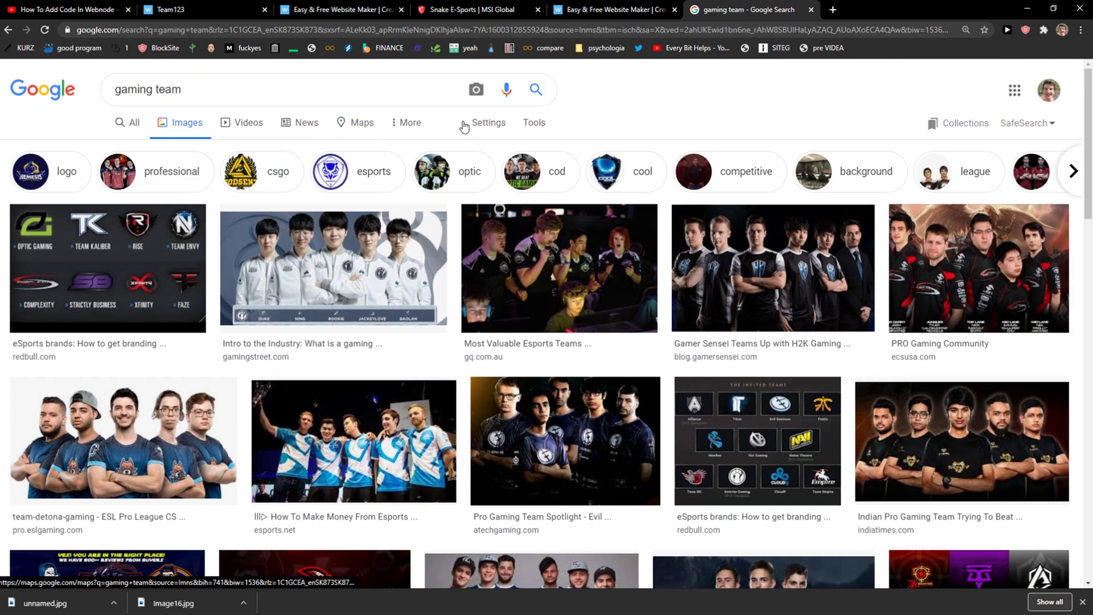
pyautogui.click(494, 125)
pyautogui.click(531, 135)
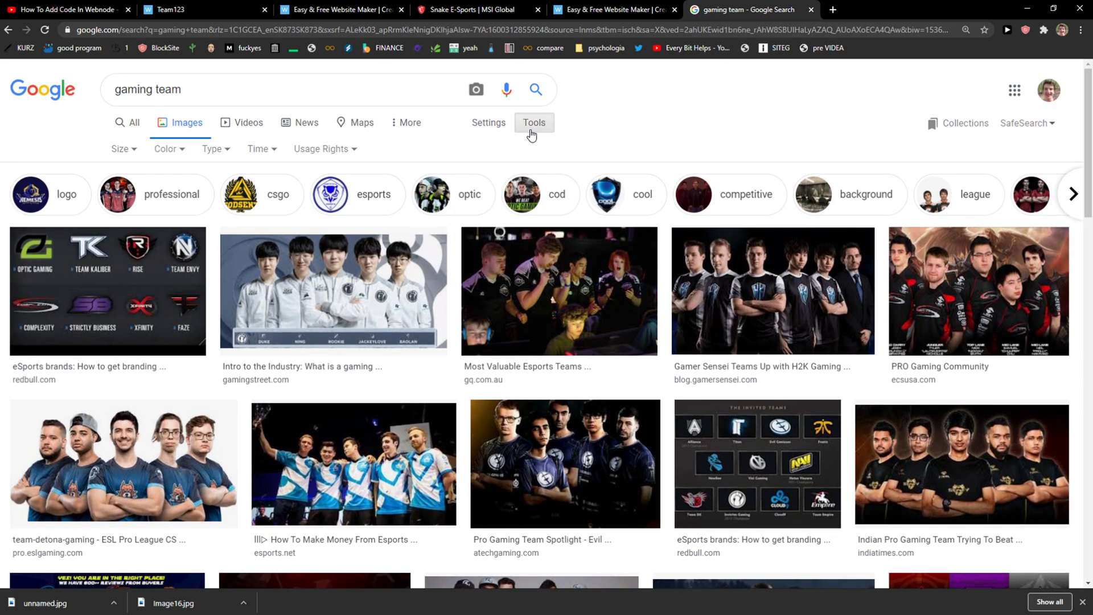
pyautogui.click(128, 149)
pyautogui.click(129, 191)
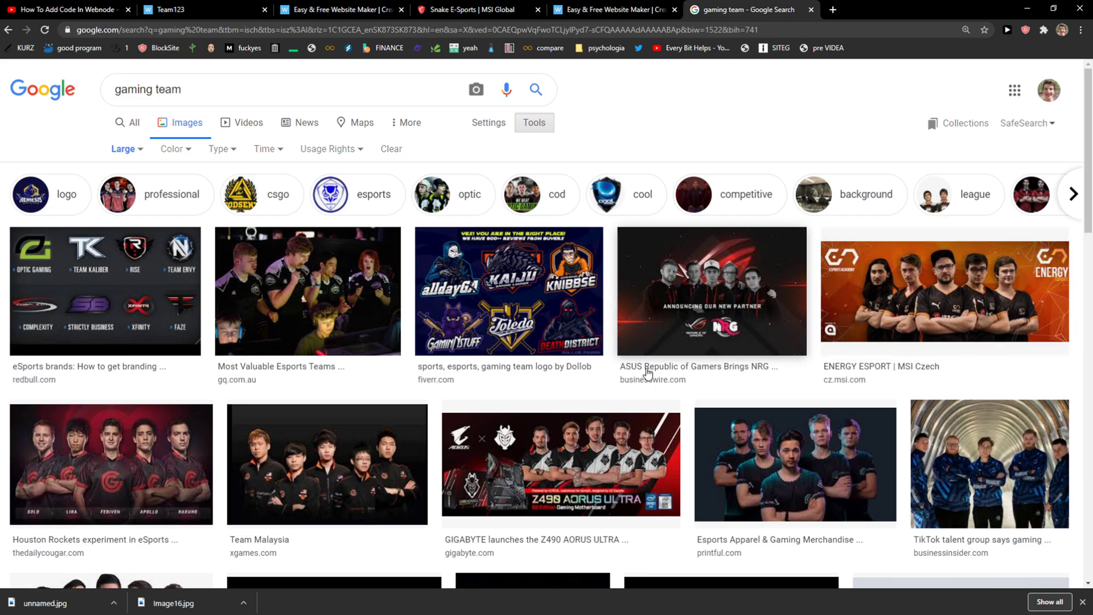
# Open the red-and-black Clutch team image from The Daily Cougar at full size and save it to the Desktop as Team-Graphic.jpg
pyautogui.click(150, 468)
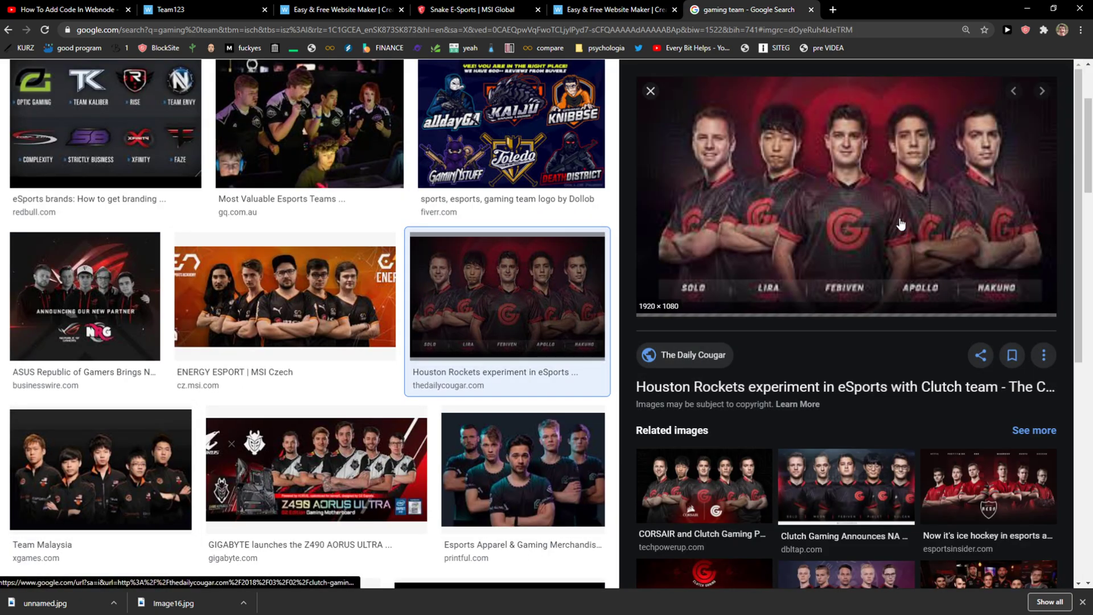
pyautogui.rightClick(897, 219)
pyautogui.click(932, 300)
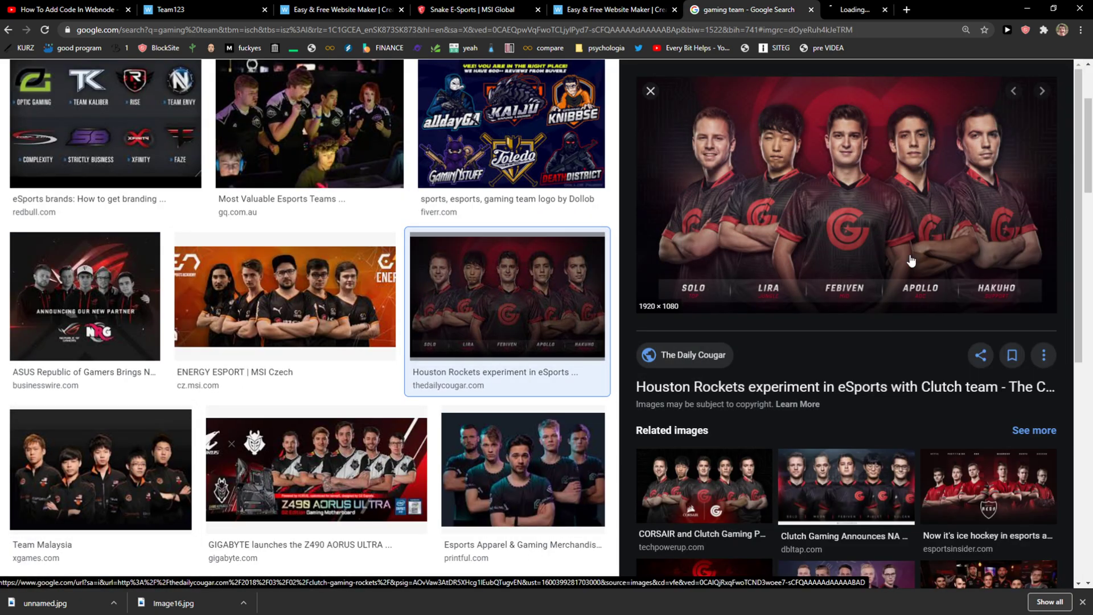
pyautogui.click(866, 7)
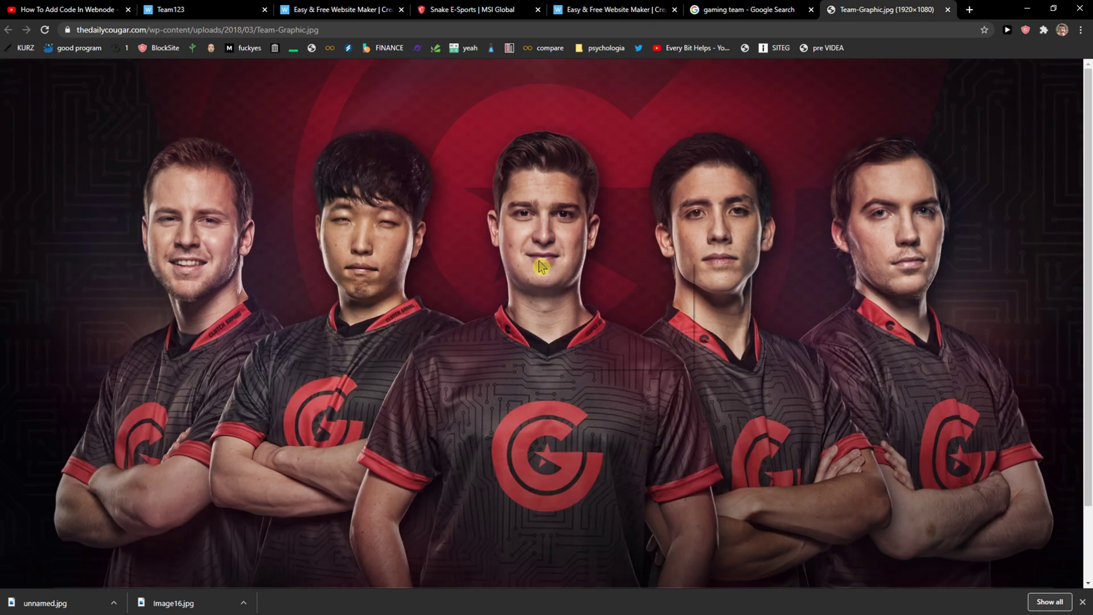
pyautogui.rightClick(538, 263)
pyautogui.click(561, 289)
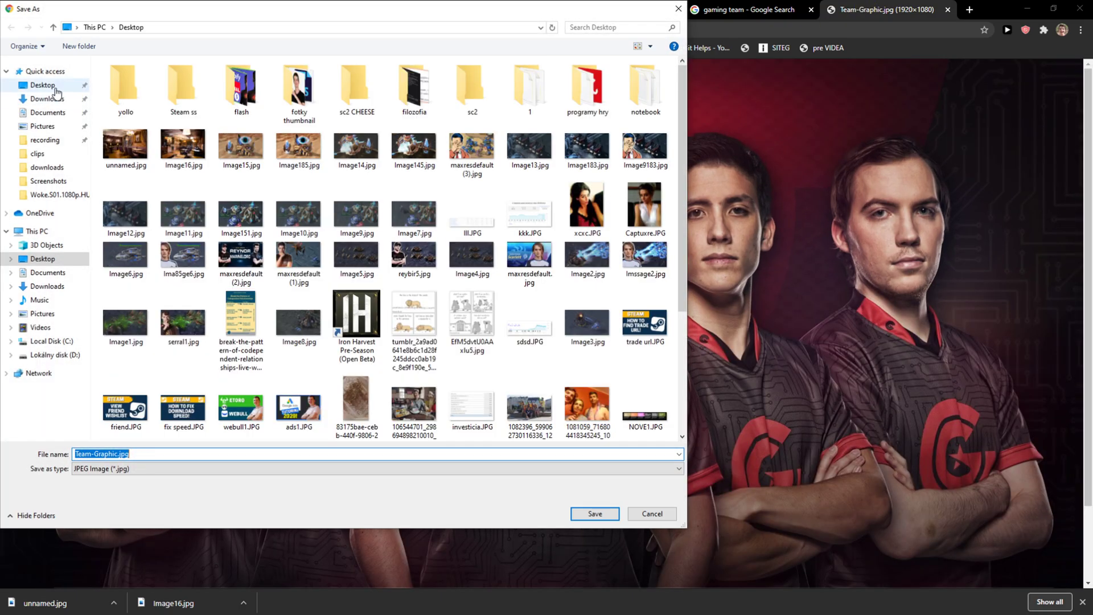
pyautogui.click(594, 513)
# Return to the Team123 editor, upload Team-Graphic.jpg from the Desktop as the website header's background image, and check the header
pyautogui.click(422, 9)
pyautogui.click(188, 9)
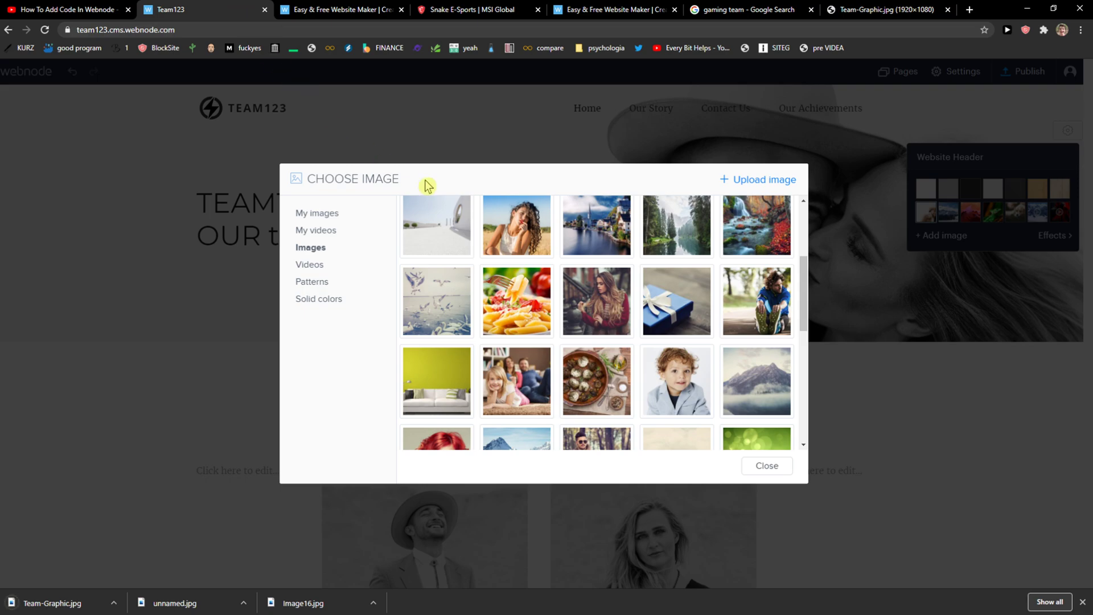
pyautogui.click(320, 214)
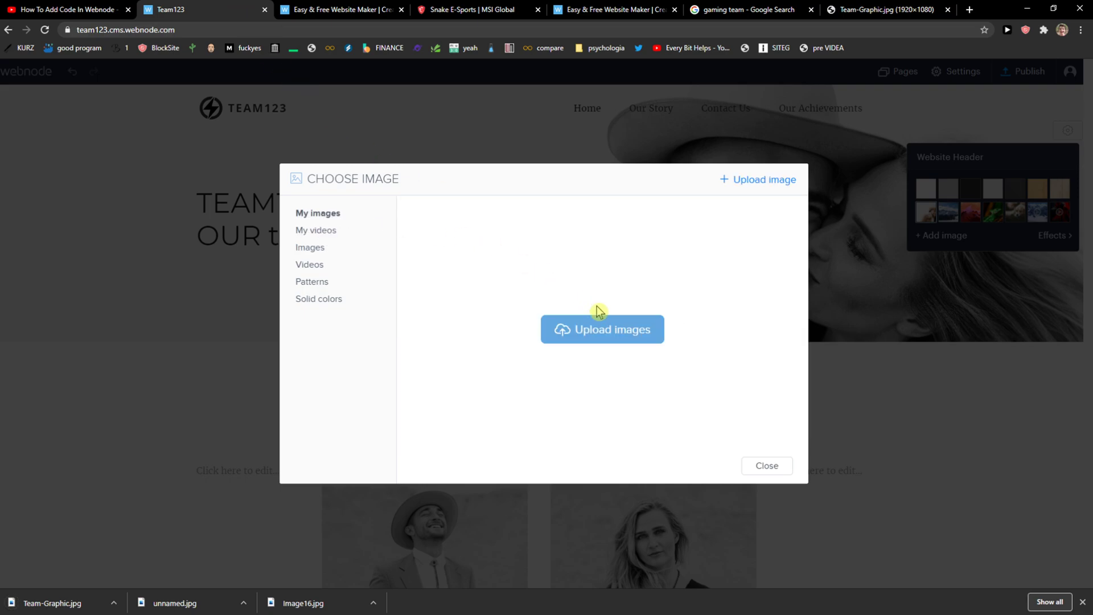
pyautogui.click(570, 325)
pyautogui.click(127, 151)
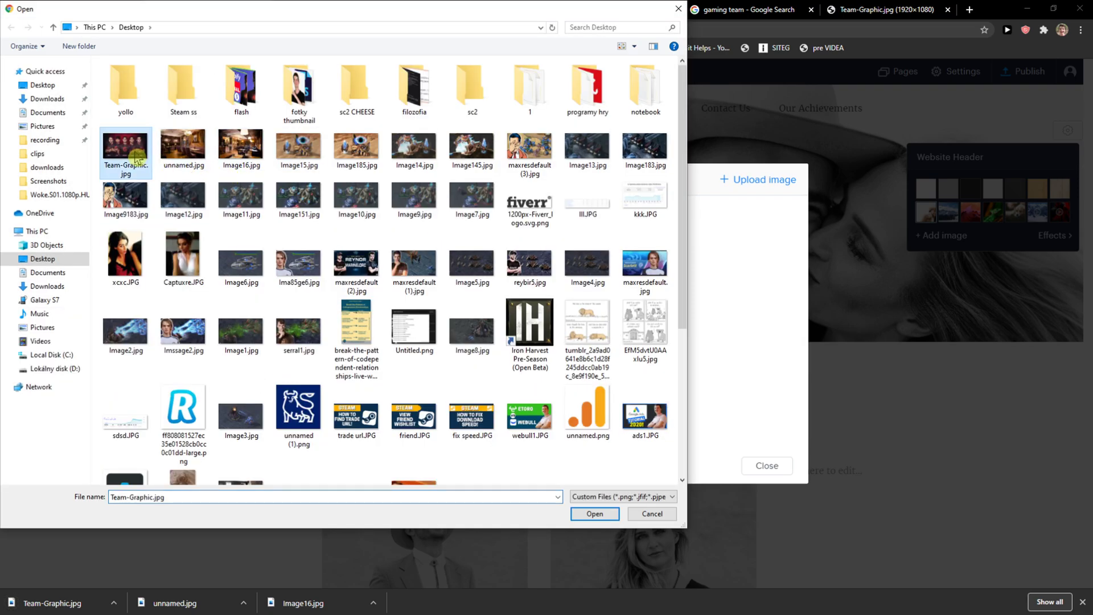
pyautogui.click(591, 512)
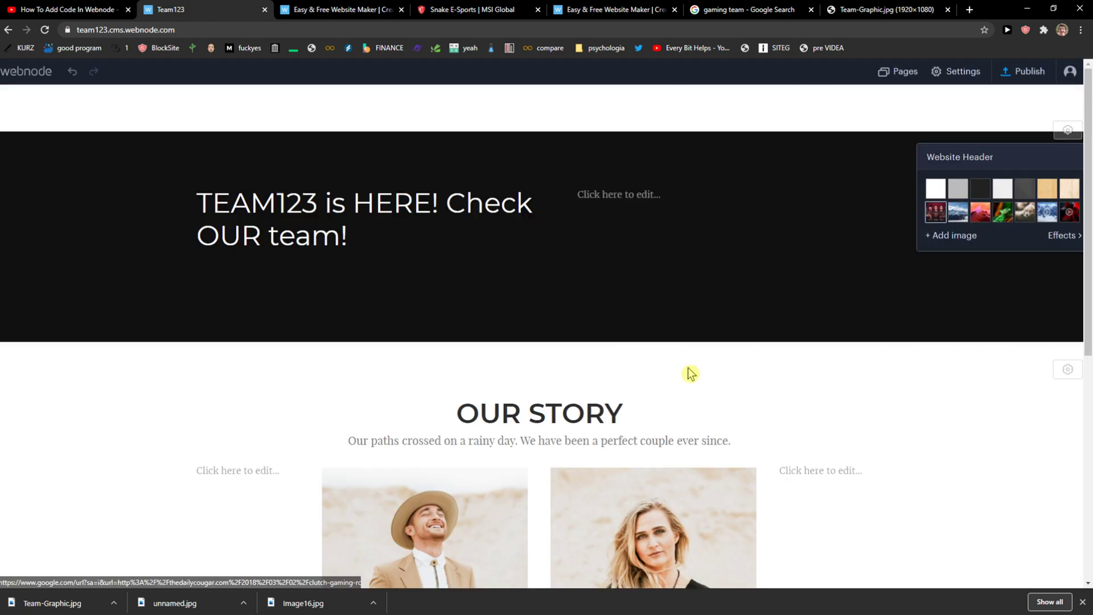
pyautogui.scroll(-3, 652, 291)
pyautogui.scroll(3, 654, 263)
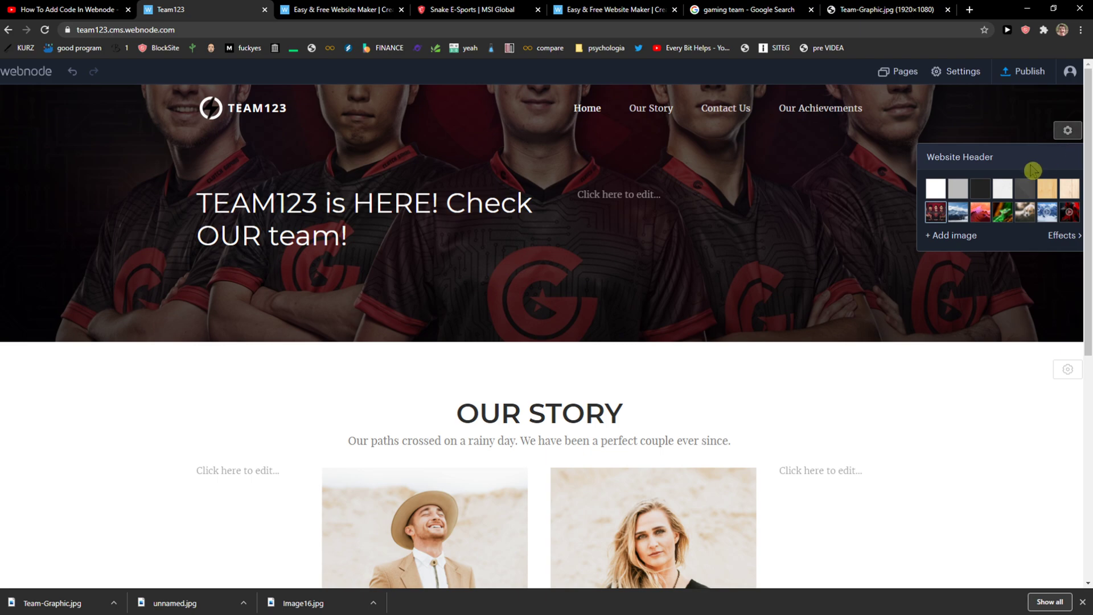
pyautogui.click(936, 210)
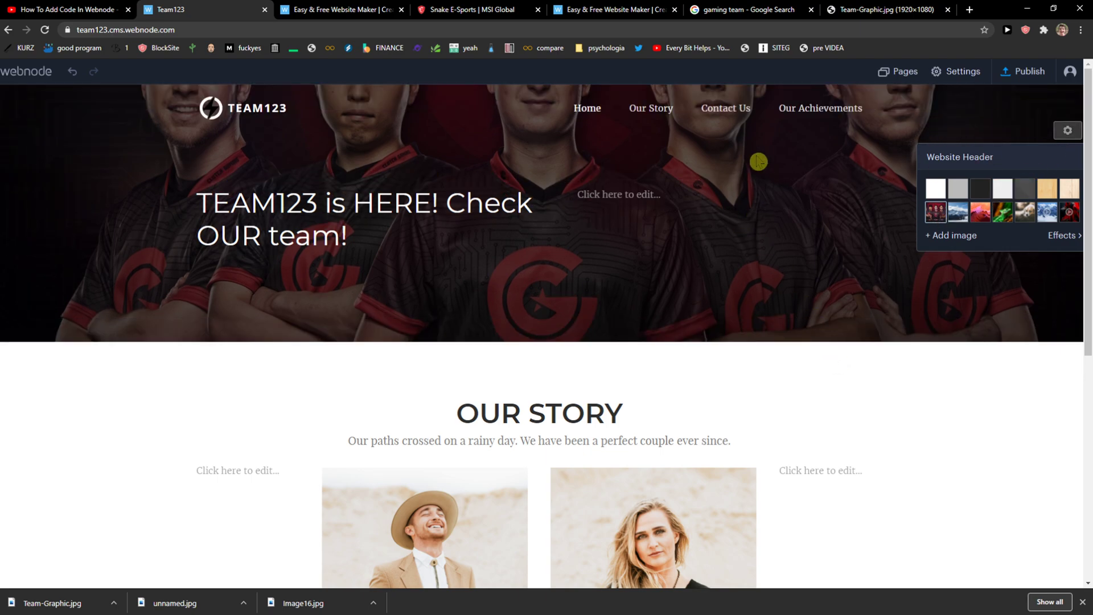
# Remove the final exclamation mark from the banner heading and add blank lines below it to make the header taller
pyautogui.click(467, 203)
pyautogui.press('Return')
pyautogui.press('Return')
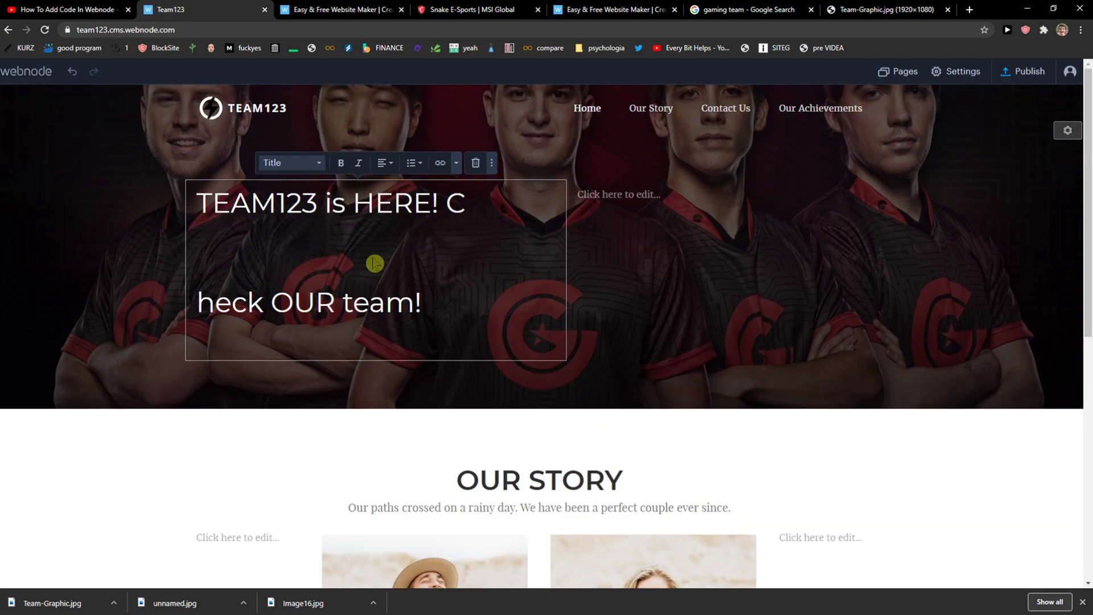
pyautogui.press('BackSpace')
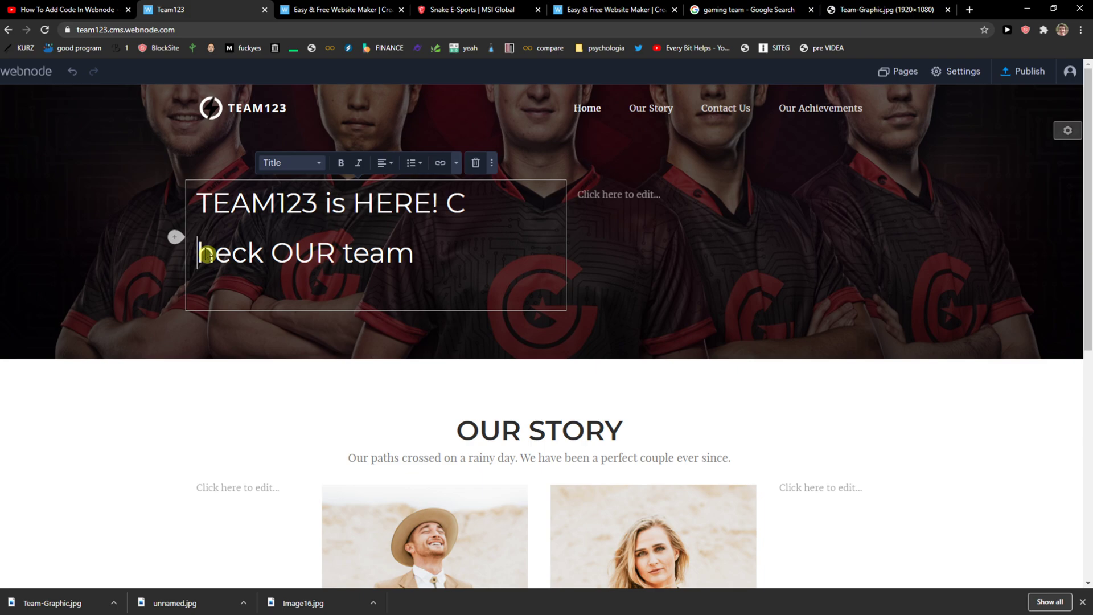
pyautogui.press('BackSpace')
pyautogui.press('Return')
pyautogui.press('Return')
pyautogui.press('Return')
pyautogui.press('Return')
pyautogui.press('Return')
pyautogui.press('Return')
pyautogui.press('Return')
pyautogui.press('Return')
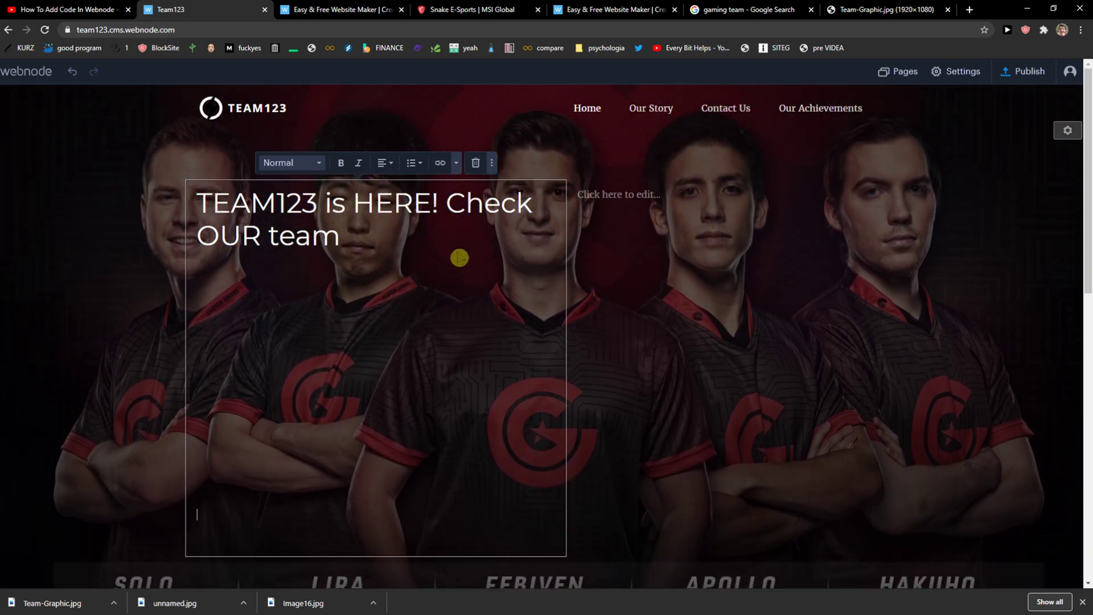
pyautogui.click(867, 296)
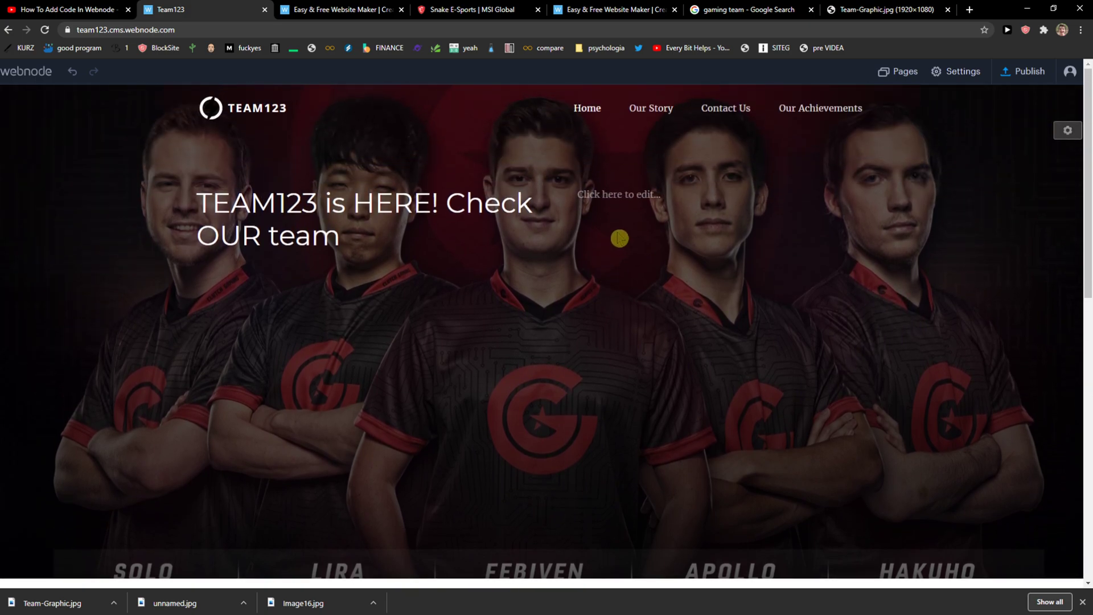
# Move the banner heading lower in the header by inserting two blank lines above it
pyautogui.click(596, 200)
pyautogui.click(495, 207)
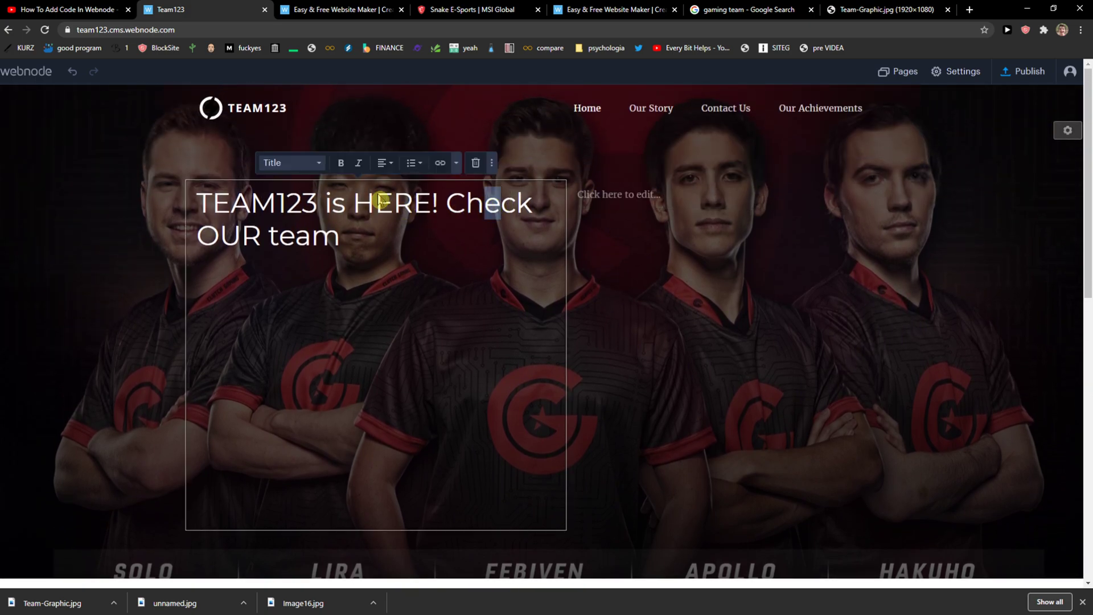
pyautogui.click(205, 206)
pyautogui.press('Return')
pyautogui.moveTo(447, 317); pyautogui.dragTo(224, 231)
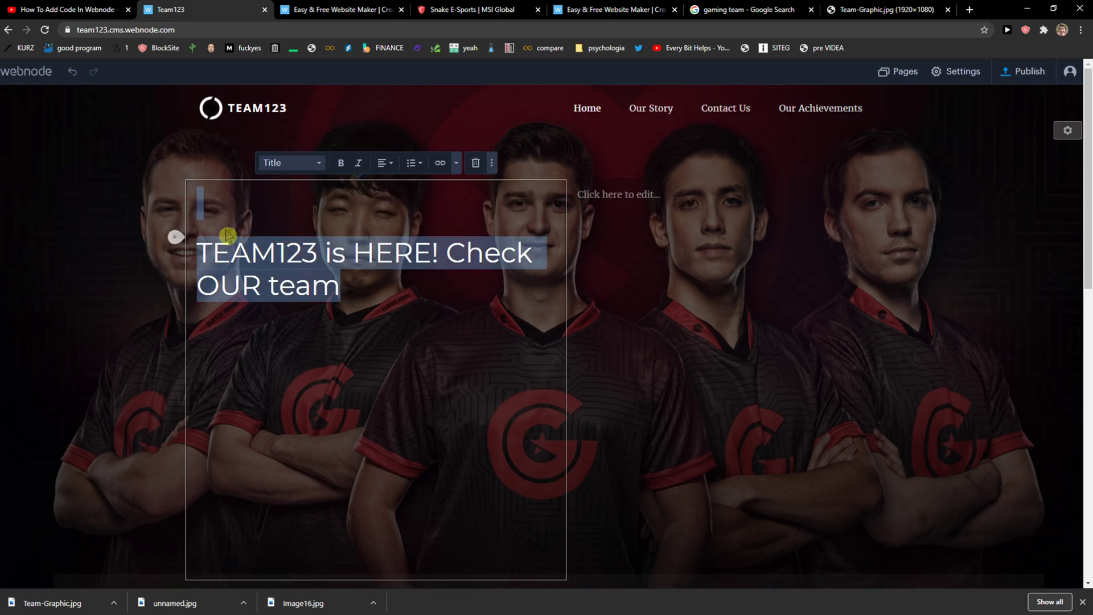
pyautogui.click(231, 251)
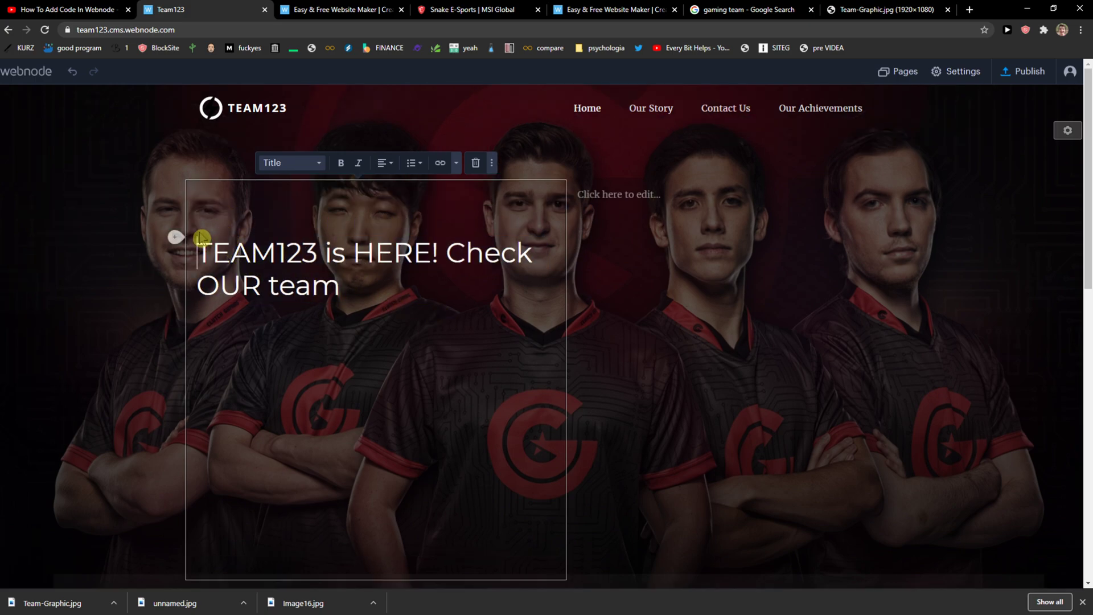
pyautogui.press('Return')
pyautogui.press('Return')
pyautogui.press('Return')
pyautogui.press('Return')
pyautogui.press('BackSpace')
pyautogui.press('BackSpace')
pyautogui.press('BackSpace')
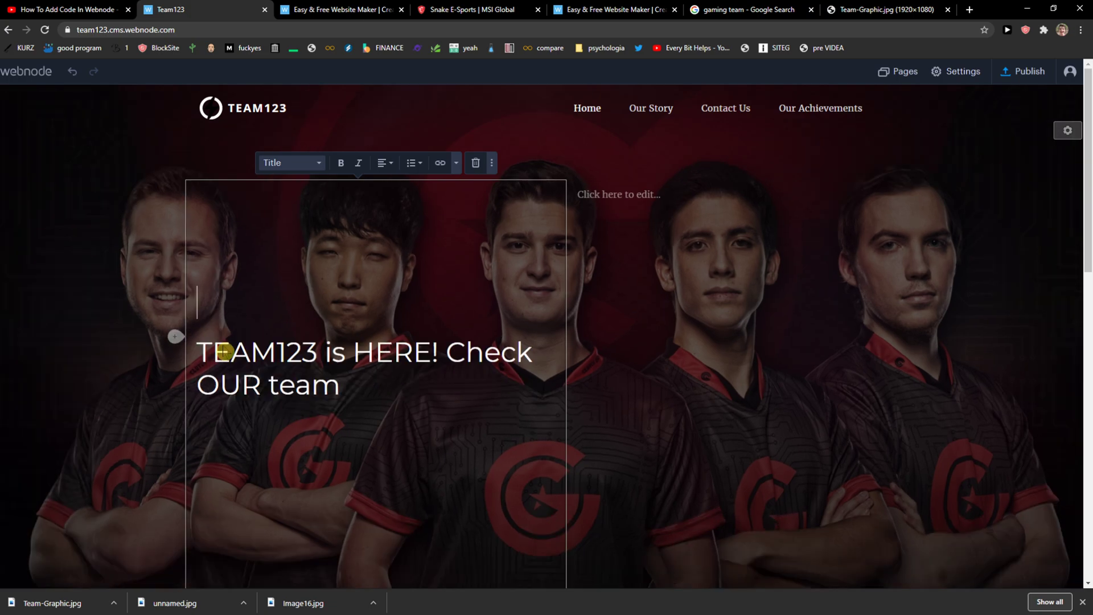
pyautogui.press('BackSpace')
pyautogui.press('BackSpace')
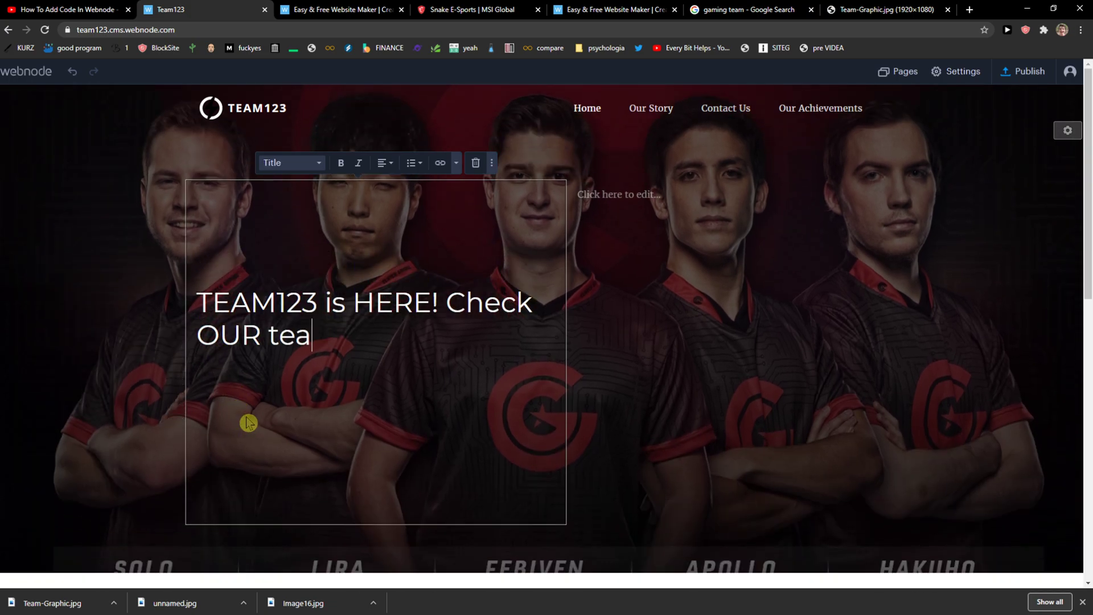
# Trim the blank space below the heading and narrow its text column so "Check OUR team" wraps onto the second line
pyautogui.click(289, 434)
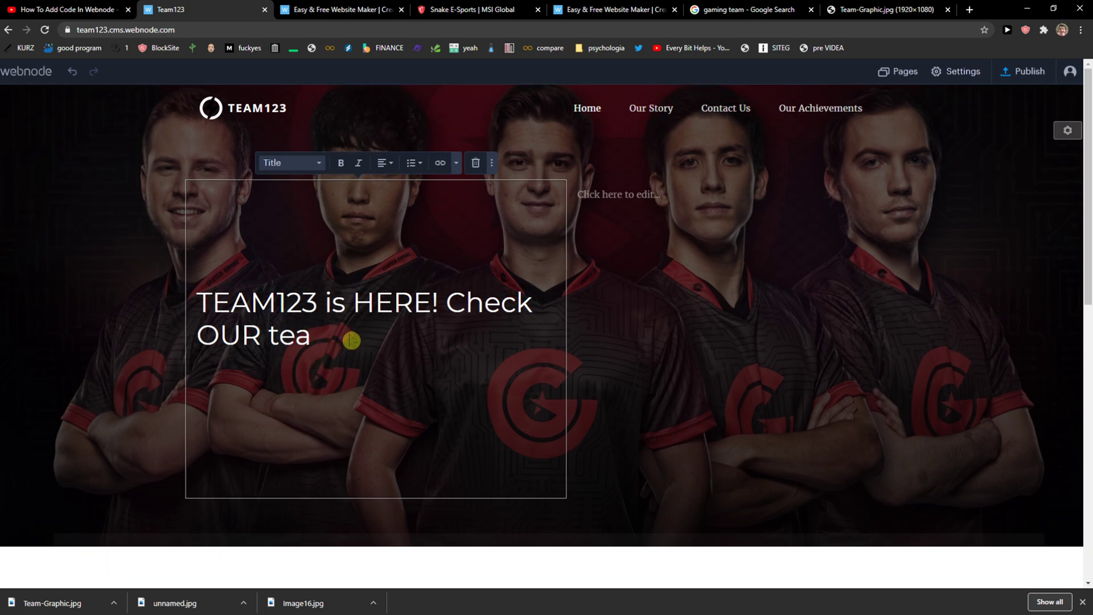
pyautogui.click(369, 304)
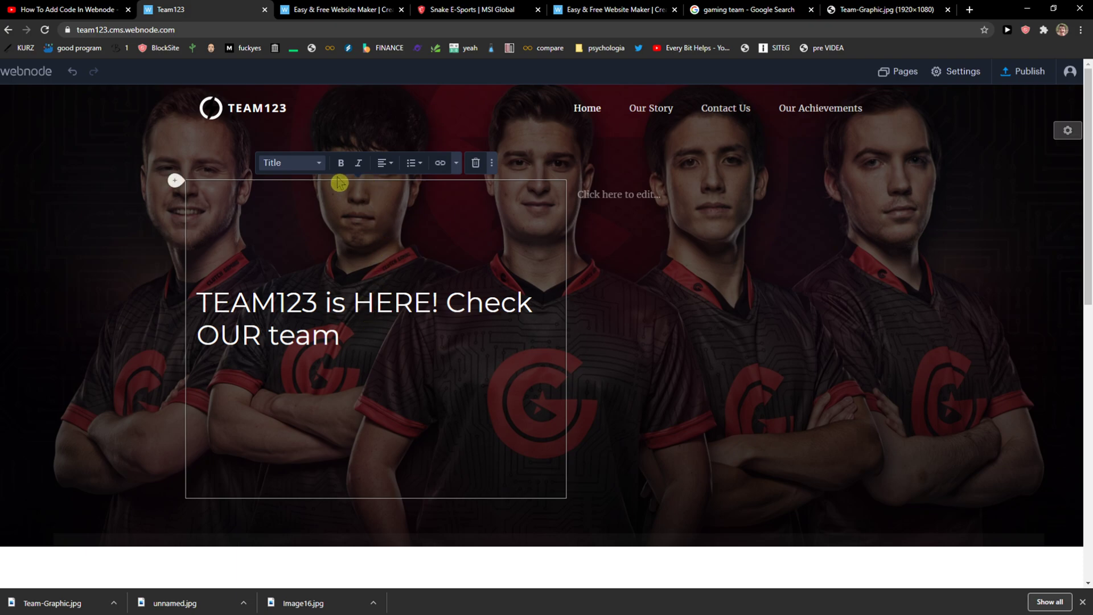
pyautogui.moveTo(191, 194); pyautogui.dragTo(578, 193)
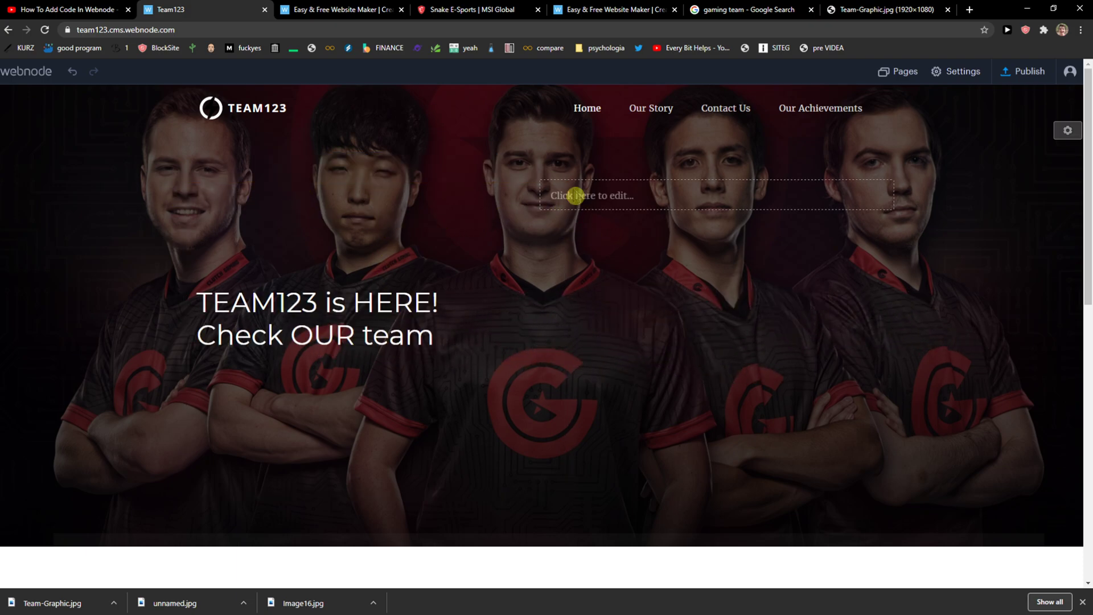
pyautogui.click(551, 204)
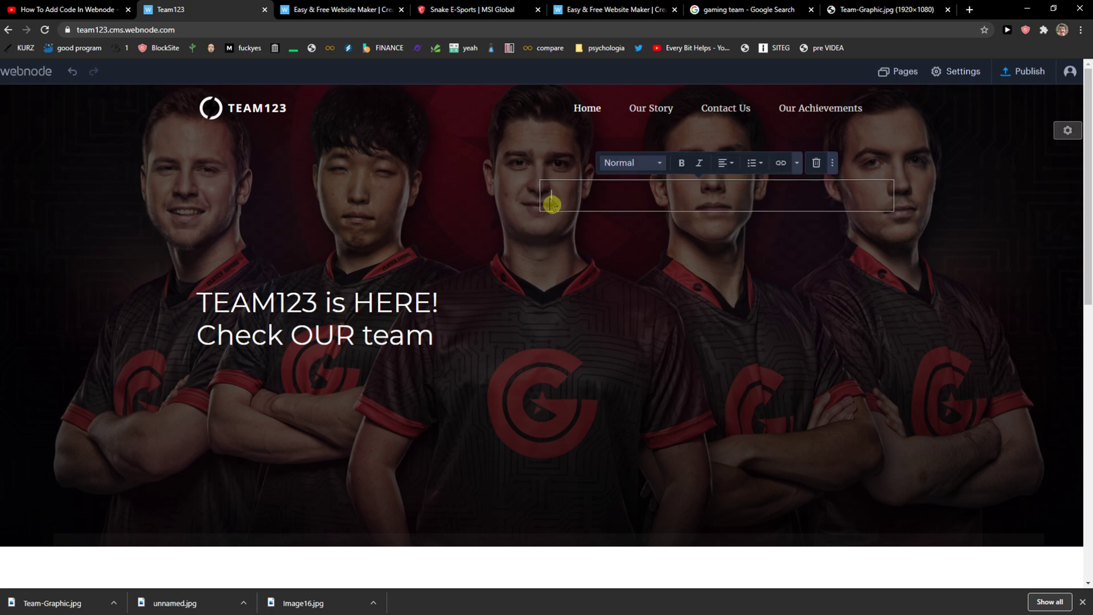
pyautogui.click(553, 258)
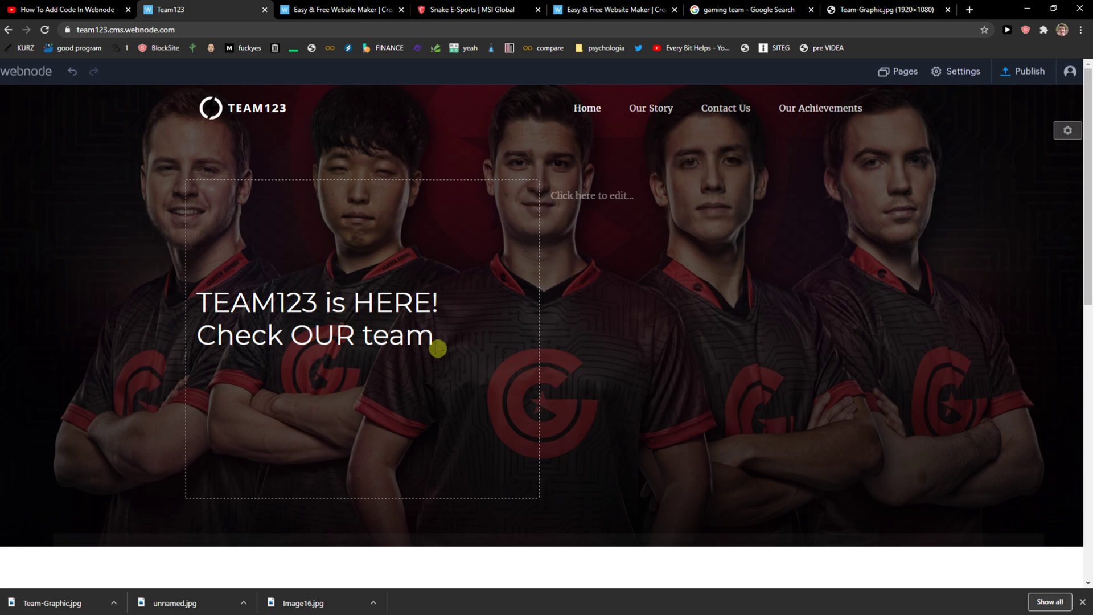
pyautogui.scroll(-3, 838, 192)
pyautogui.scroll(3, 837, 227)
pyautogui.scroll(-2, 472, 396)
pyautogui.scroll(2, 219, 232)
pyautogui.scroll(-4, 527, 259)
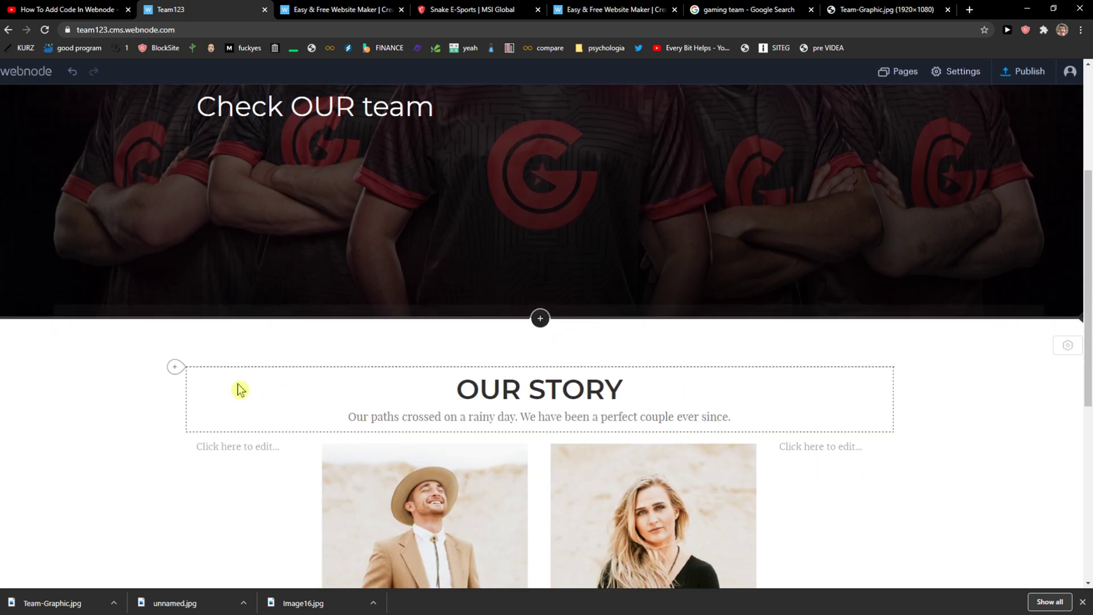
# Add a new text block above the OUR STORY heading and move it into a column beside the banner heading in the header
pyautogui.click(175, 366)
pyautogui.click(190, 443)
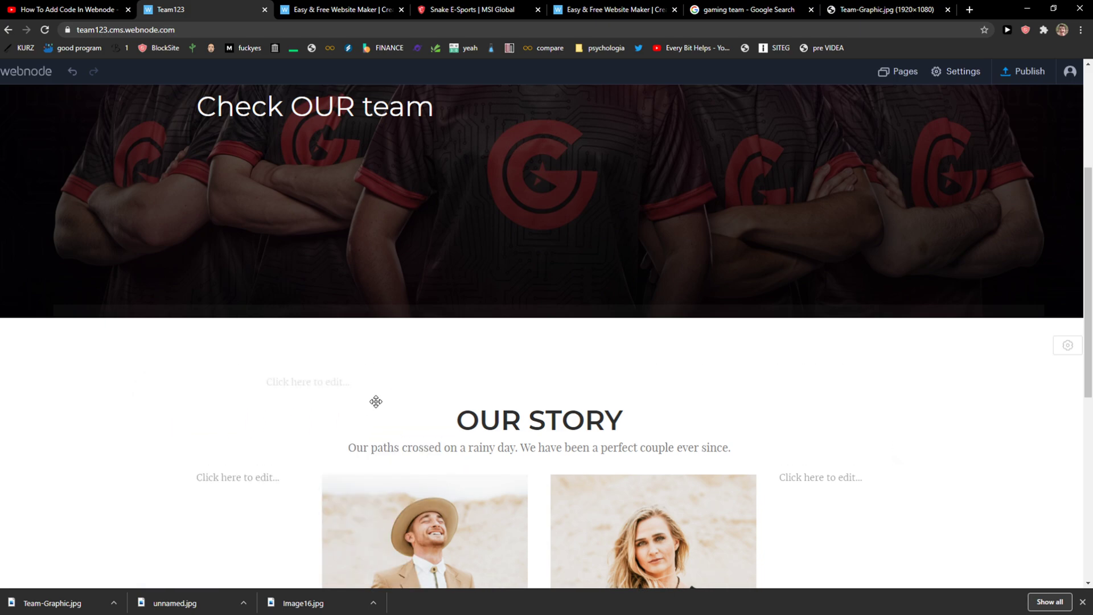
pyautogui.click(349, 378)
pyautogui.click(129, 139)
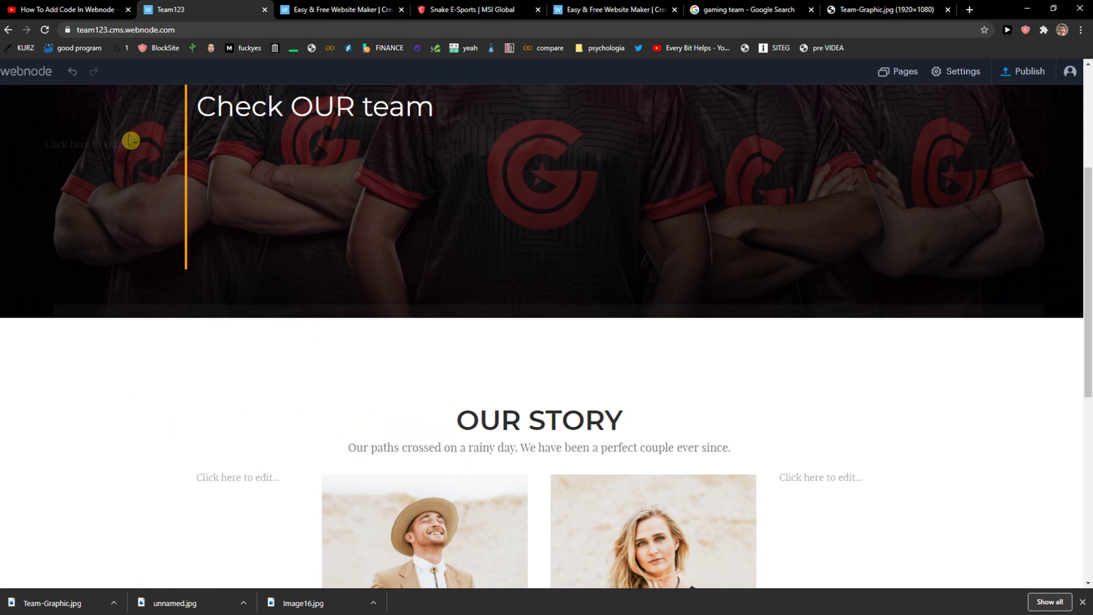
pyautogui.scroll(3, 129, 138)
pyautogui.scroll(1, 465, 205)
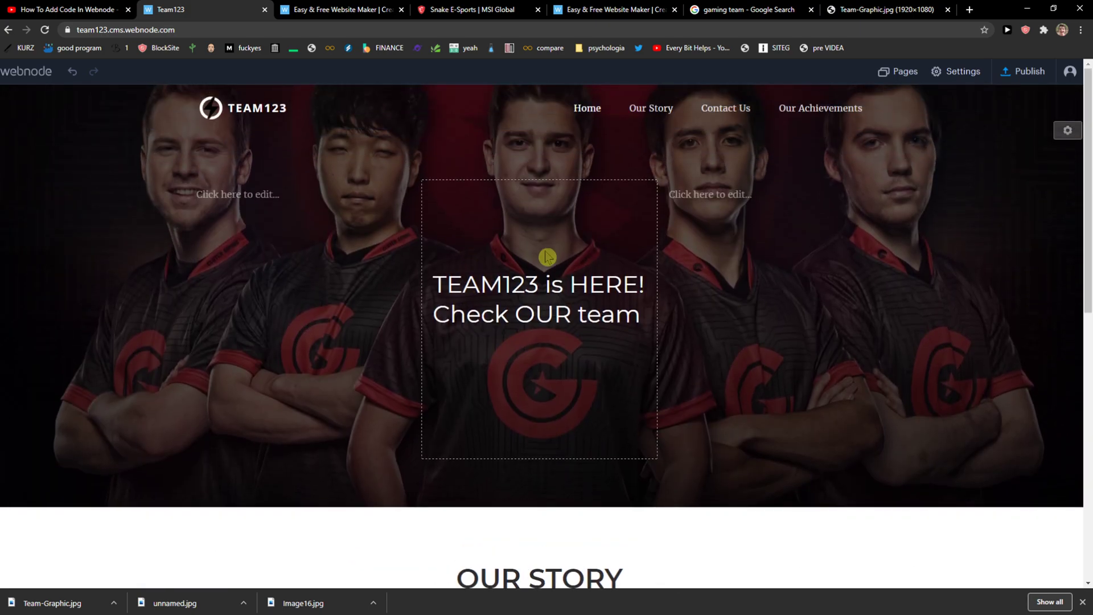
# Widen the banner heading's text column on both sides
pyautogui.click(551, 257)
pyautogui.moveTo(656, 383); pyautogui.dragTo(712, 381)
pyautogui.click(461, 347)
pyautogui.moveTo(420, 341); pyautogui.dragTo(248, 339)
pyautogui.click(251, 307)
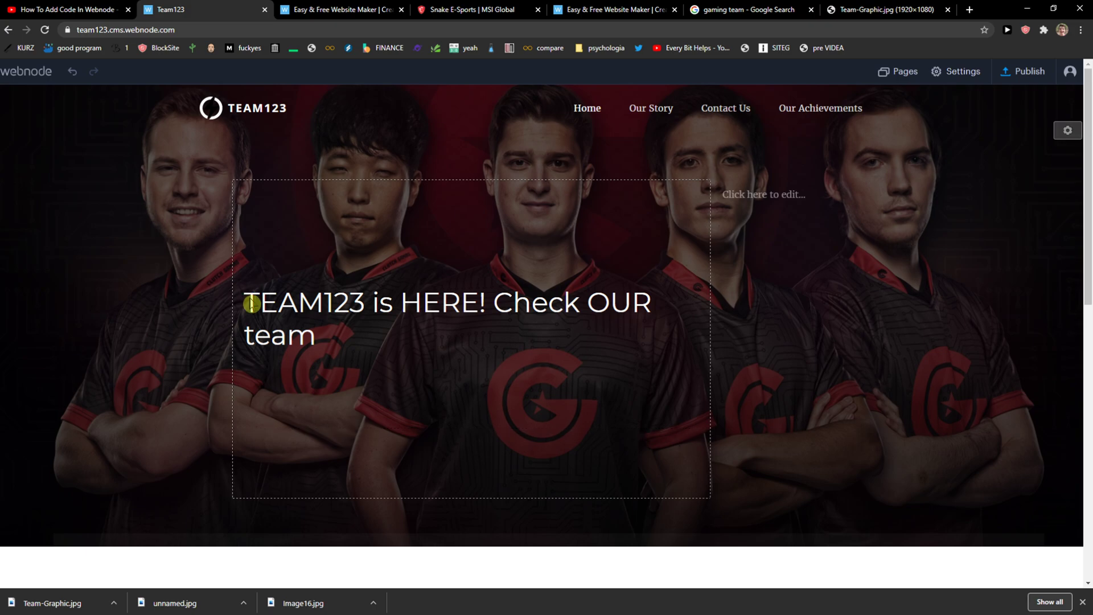
pyautogui.doubleClick(251, 306)
pyautogui.click(251, 307)
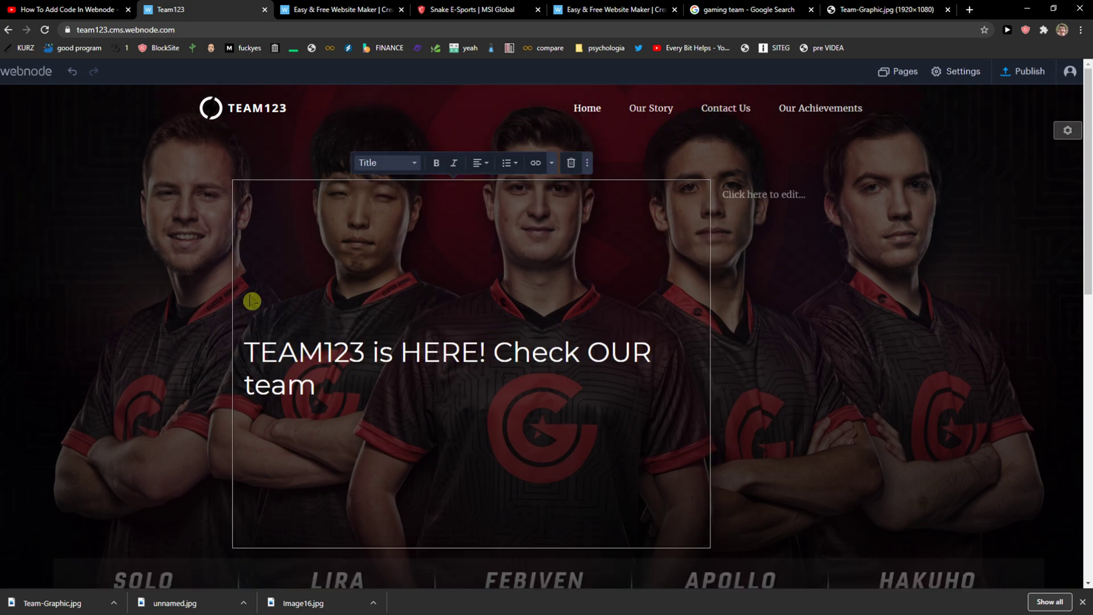
pyautogui.hotkey('ctrl', 'z')
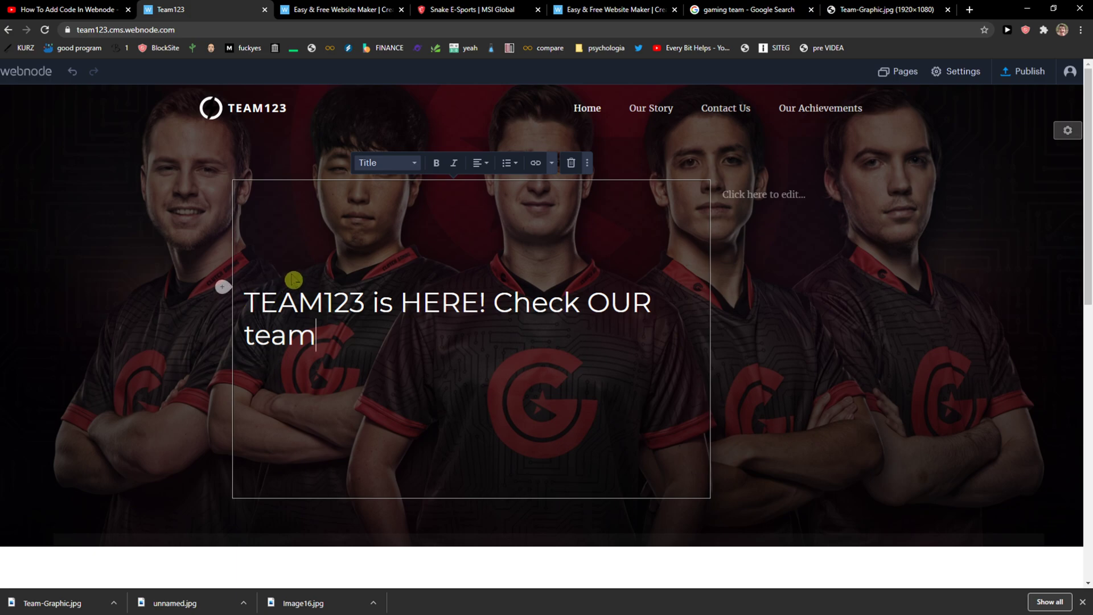
# Narrow the banner heading's column from its left edge so "Check OUR team" wraps onto the second line near the header's centre
pyautogui.moveTo(230, 269); pyautogui.dragTo(379, 273)
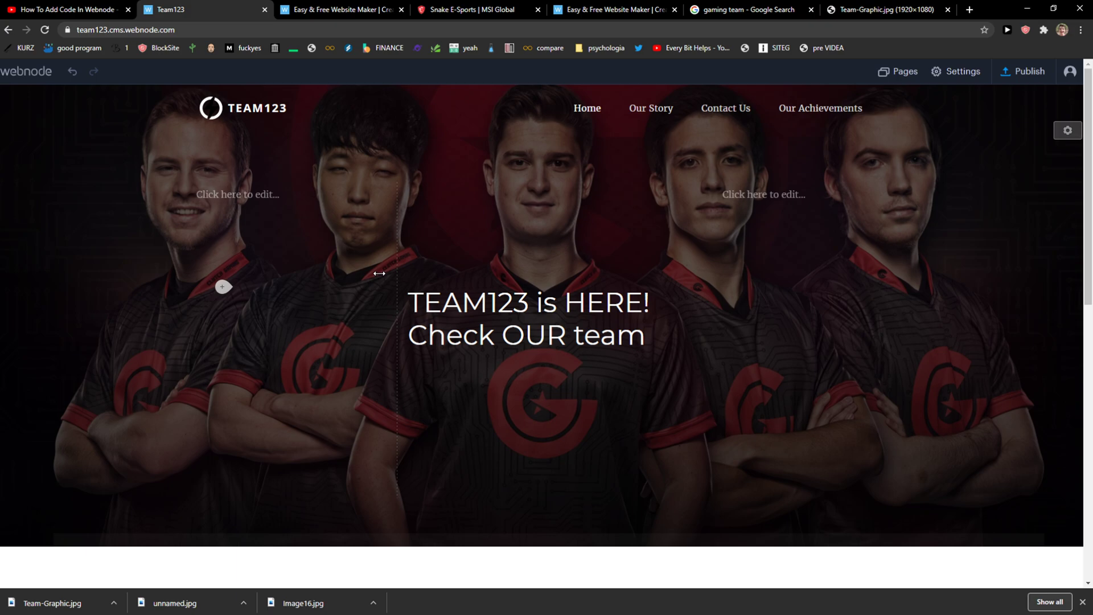
pyautogui.click(431, 210)
pyautogui.moveTo(396, 246); pyautogui.dragTo(417, 251)
pyautogui.scroll(-5, 745, 182)
pyautogui.scroll(5, 746, 170)
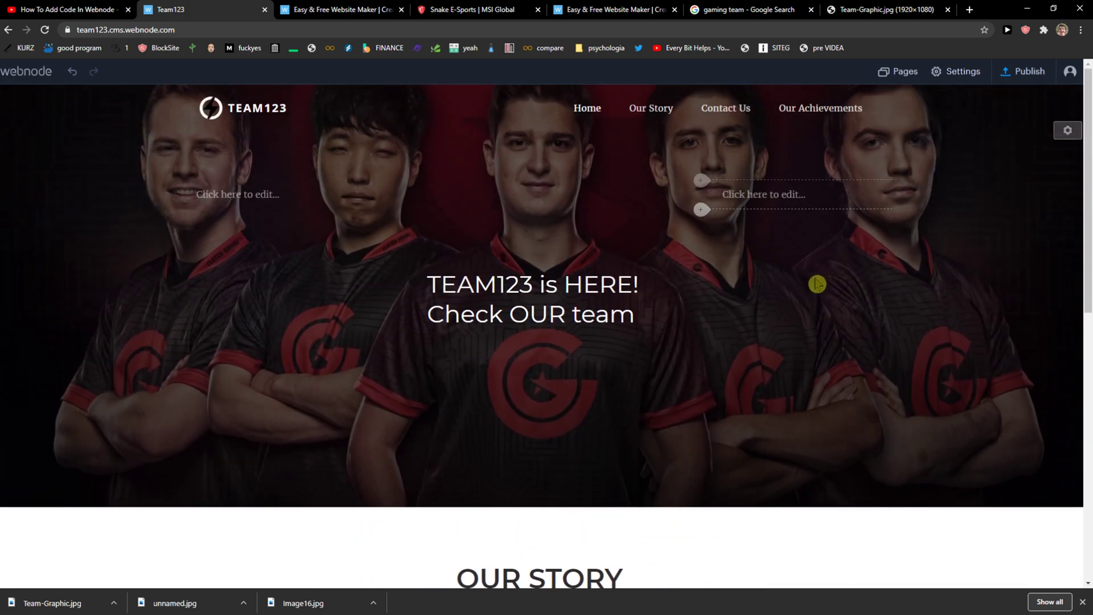
# Change the OUR STORY section title to "OUR TEAM" and delete the subtitle text beneath it
pyautogui.scroll(-8, 795, 275)
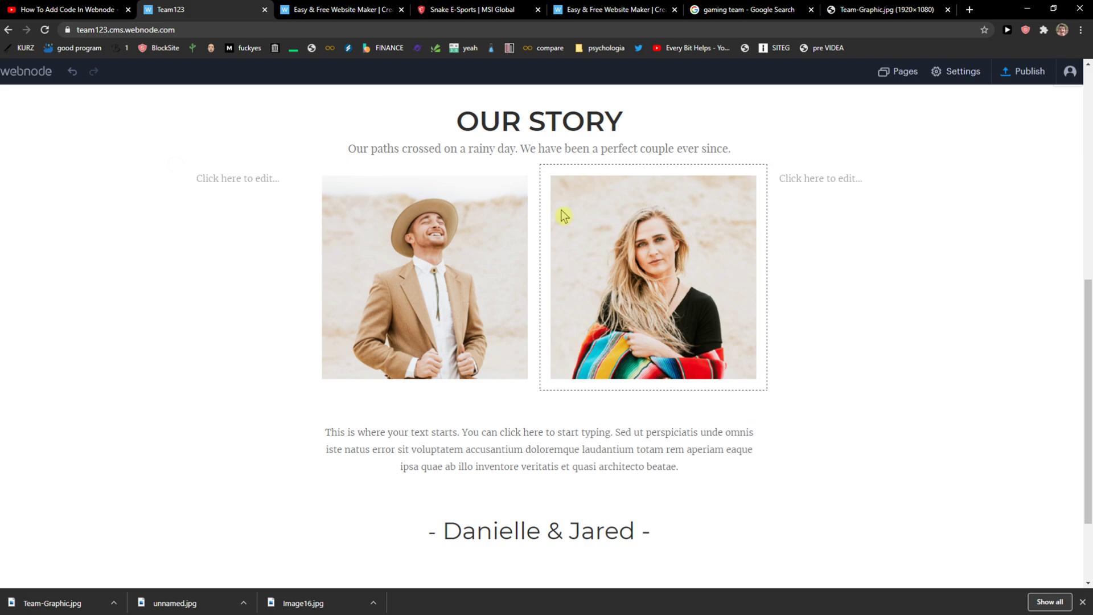
pyautogui.scroll(2, 562, 222)
pyautogui.doubleClick(564, 233)
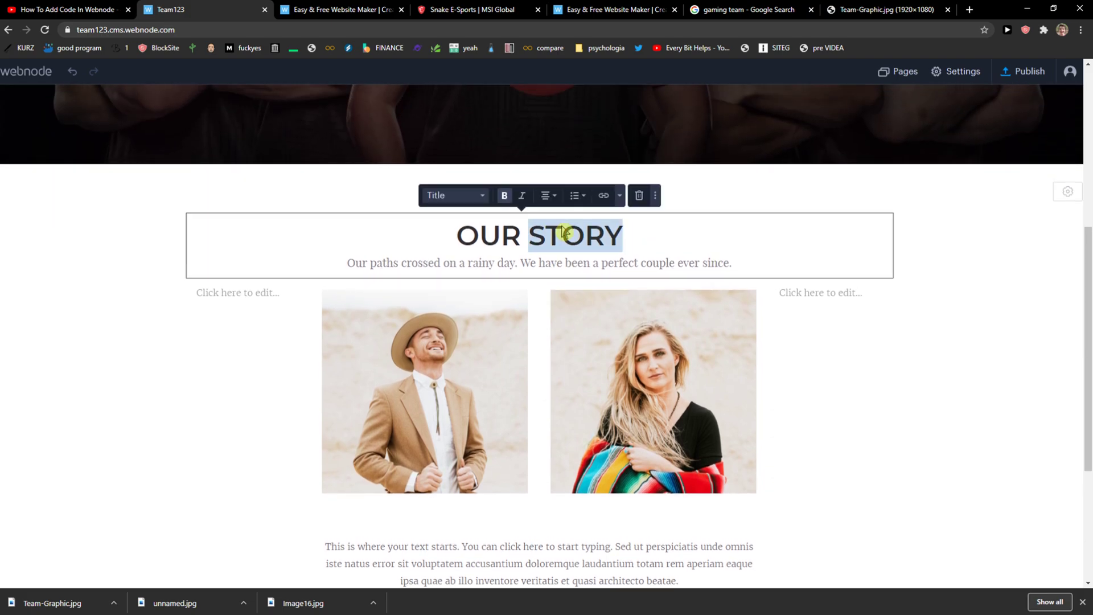
pyautogui.write('TEAM')
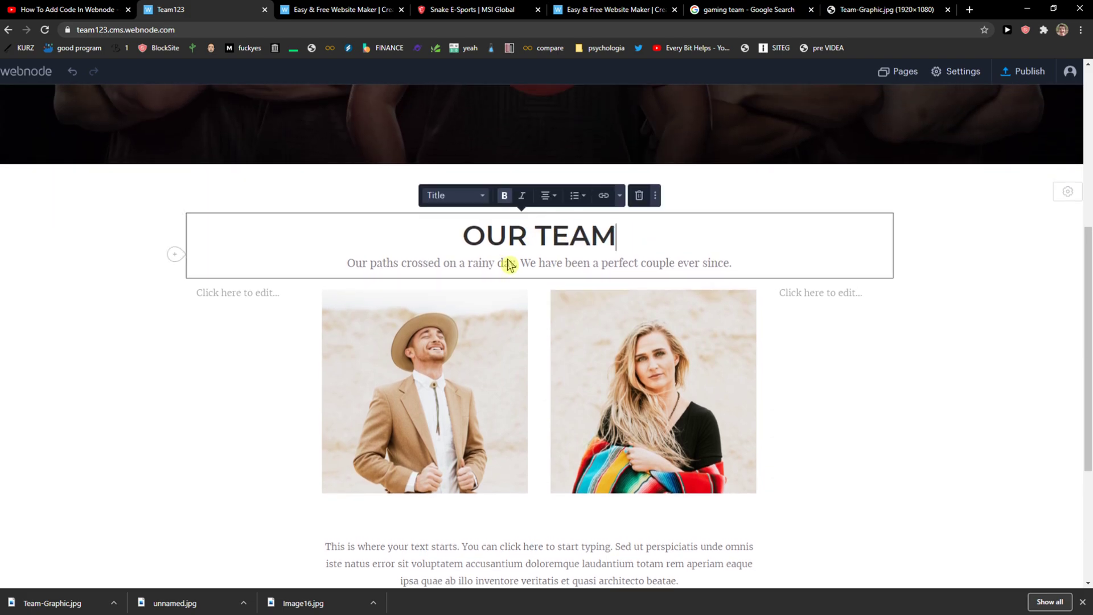
pyautogui.tripleClick(508, 264)
pyautogui.press('BackSpace')
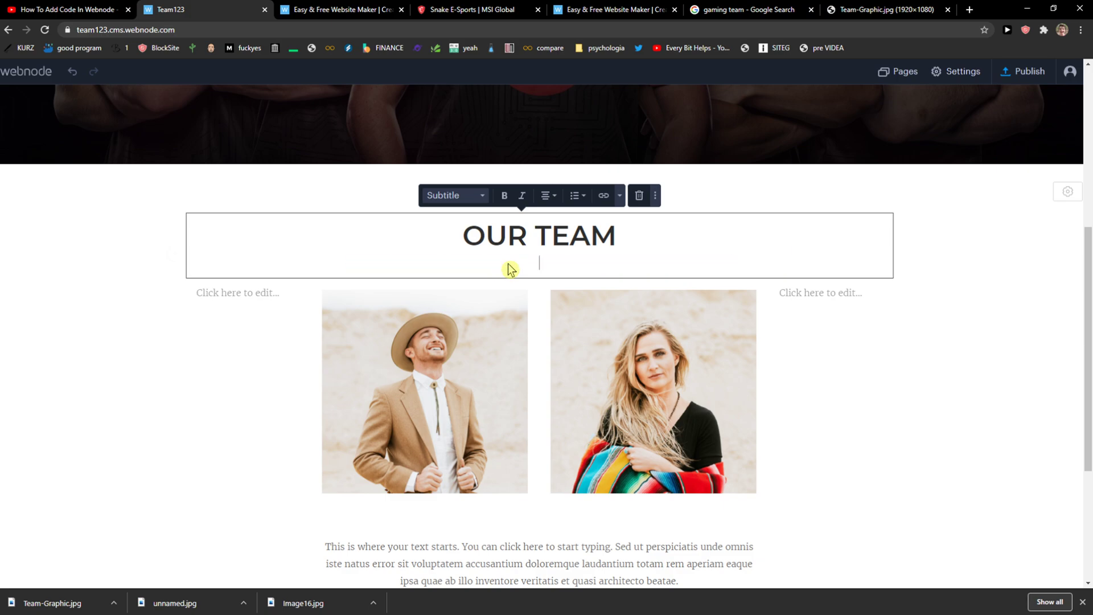
pyautogui.click(291, 356)
pyautogui.scroll(6, 397, 227)
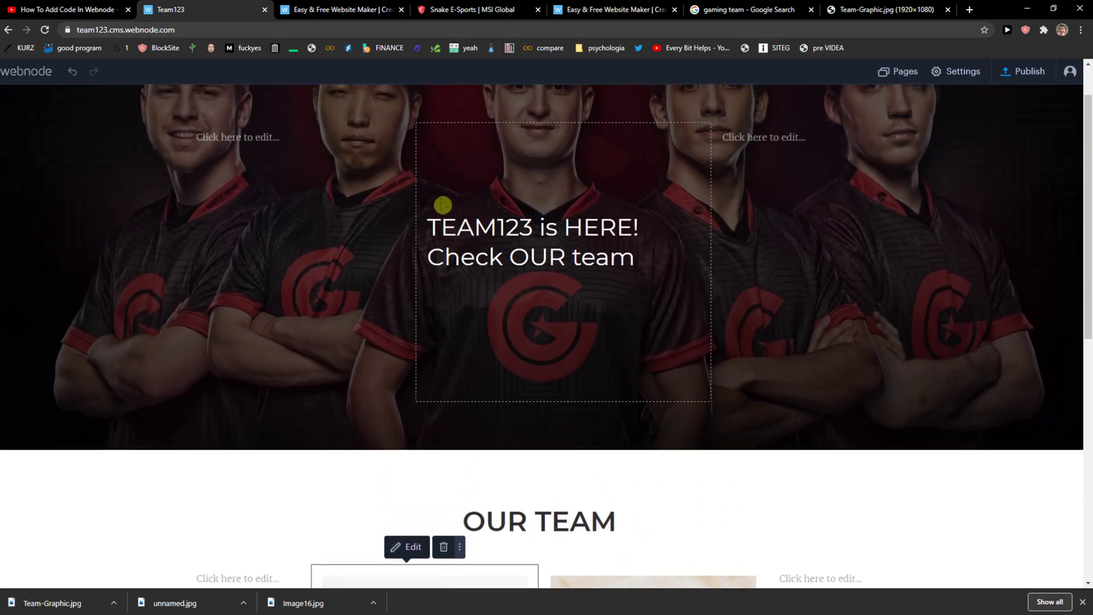
pyautogui.click(491, 292)
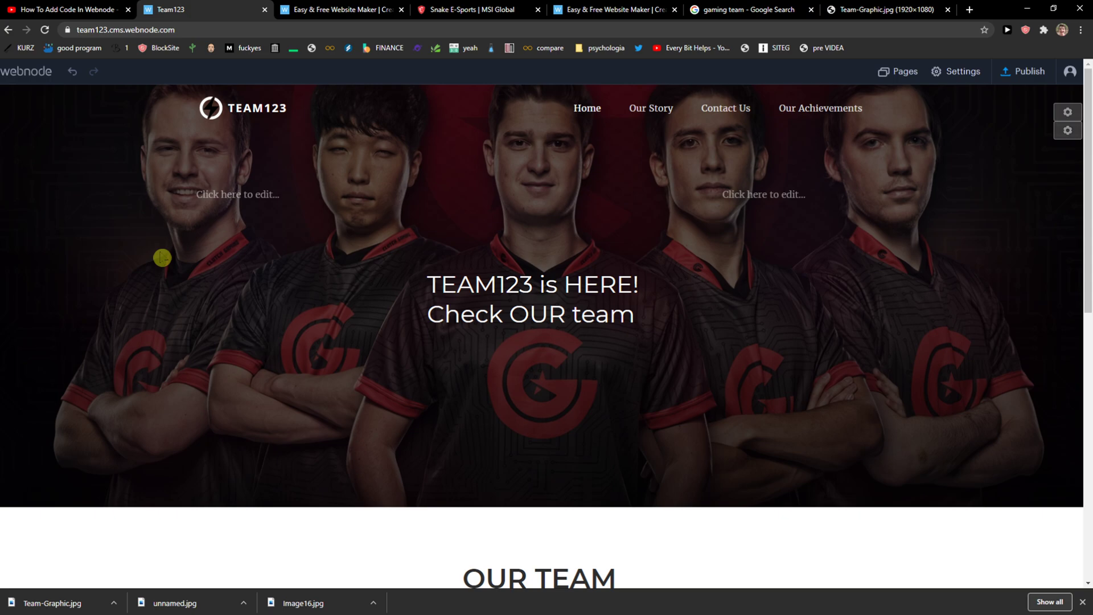
pyautogui.scroll(-6, 162, 258)
pyautogui.click(406, 261)
pyautogui.press('Escape')
# Switch to the Google search for gaming team and run an image search for "febiven" instead
pyautogui.click(746, 9)
pyautogui.click(847, 9)
pyautogui.click(800, 10)
pyautogui.click(781, 29)
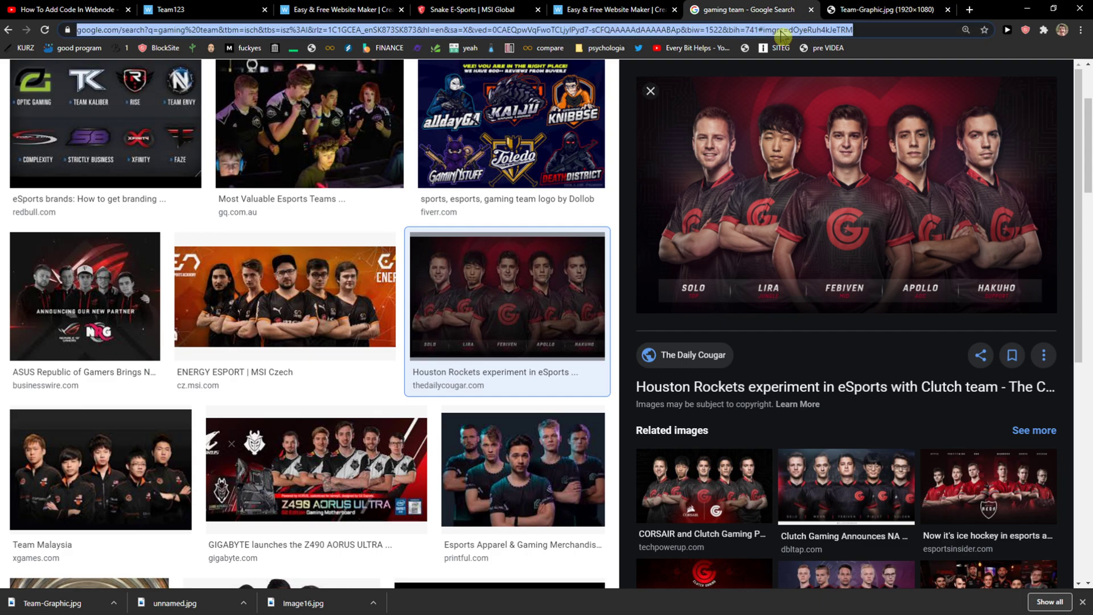
pyautogui.write('febiven')
pyautogui.press('Return')
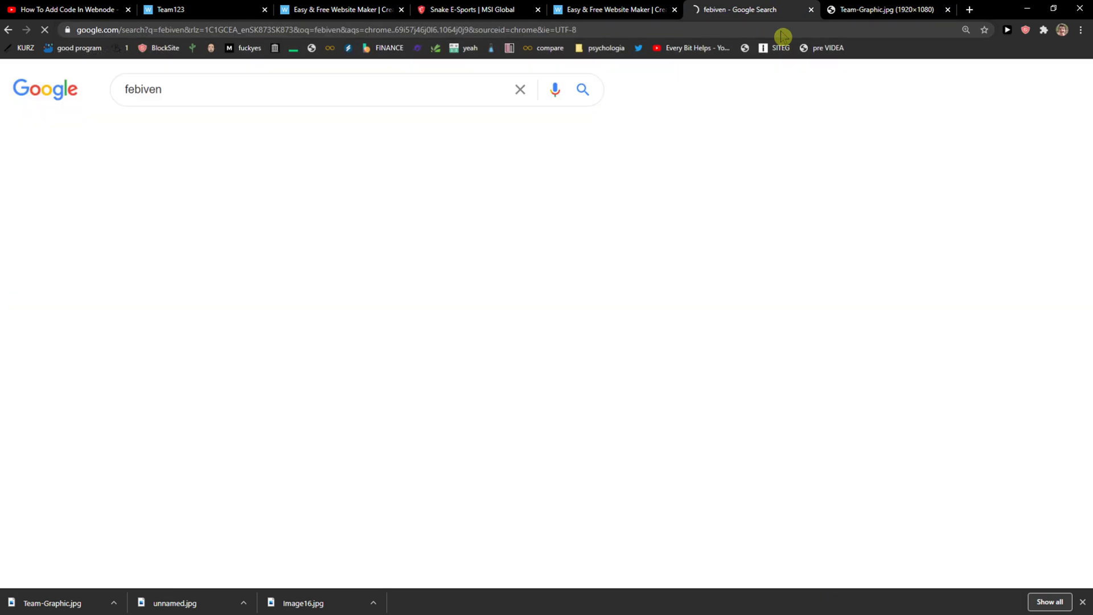
pyautogui.click(188, 128)
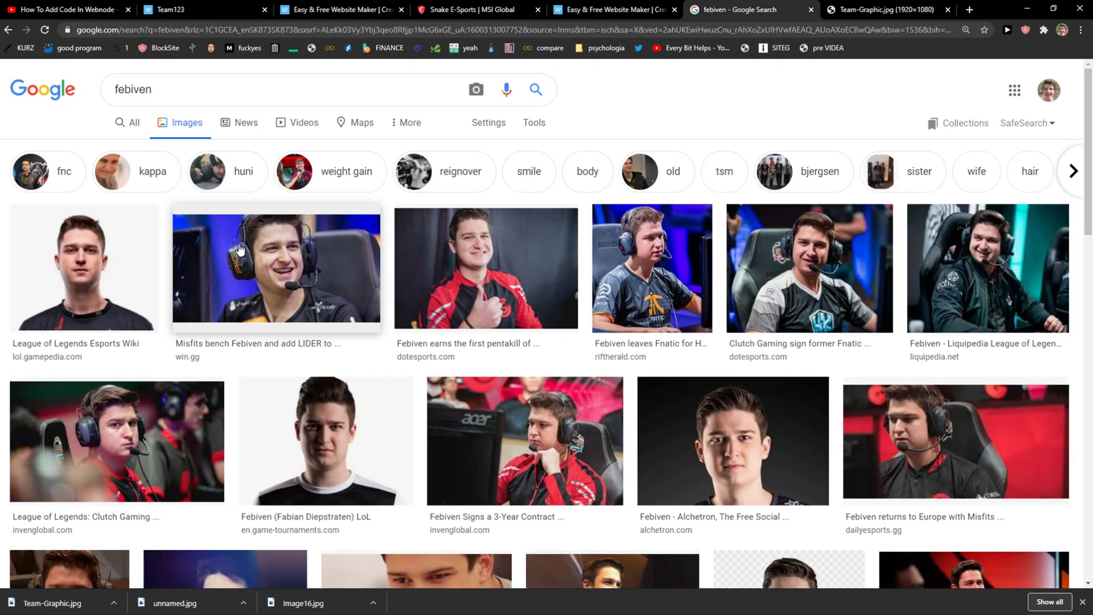
# Preview the first Febiven portrait, switch to the related ggScore portrait, and open that image on its own in a new browser tab
pyautogui.click(77, 280)
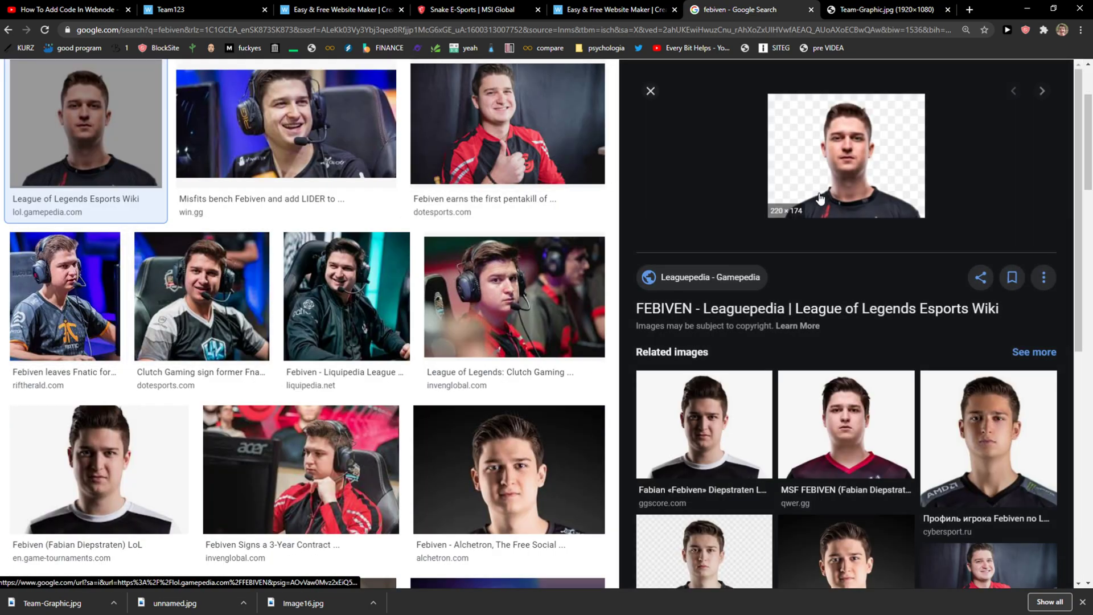
pyautogui.rightClick(797, 179)
pyautogui.click(704, 424)
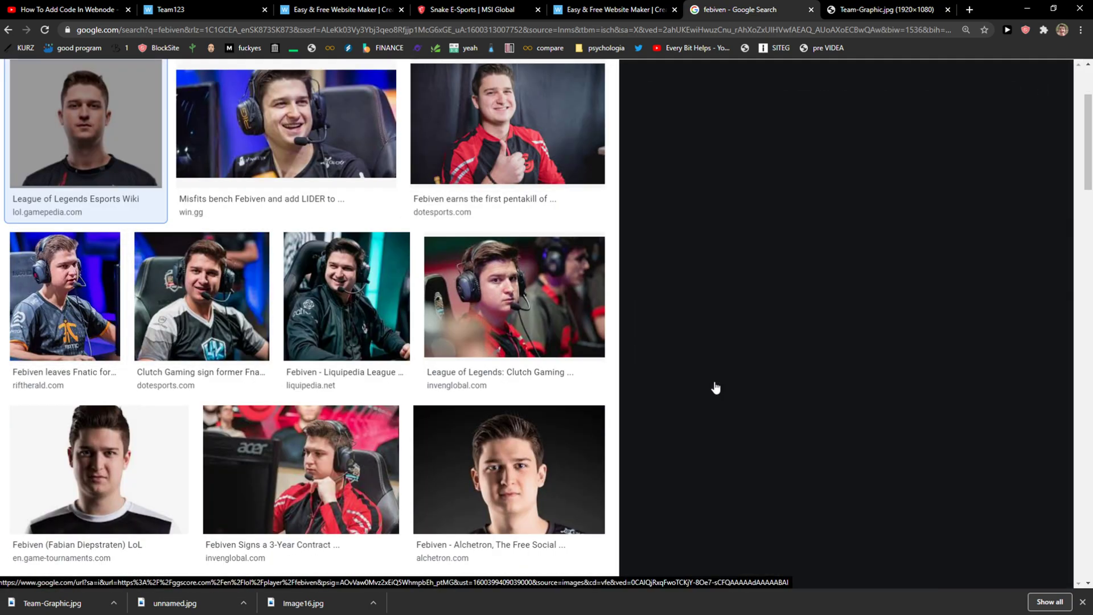
pyautogui.rightClick(815, 215)
pyautogui.click(866, 312)
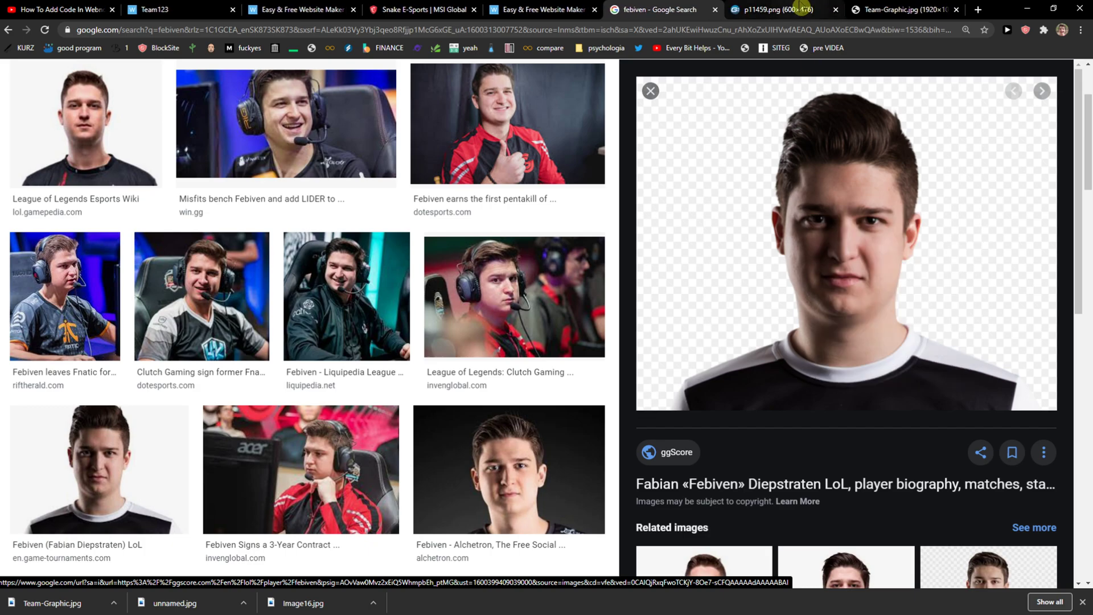
# Save the opened Febiven portrait to the Desktop as p11459.png
pyautogui.hotkey('ctrl', 'Tab')
pyautogui.rightClick(623, 258)
pyautogui.click(647, 274)
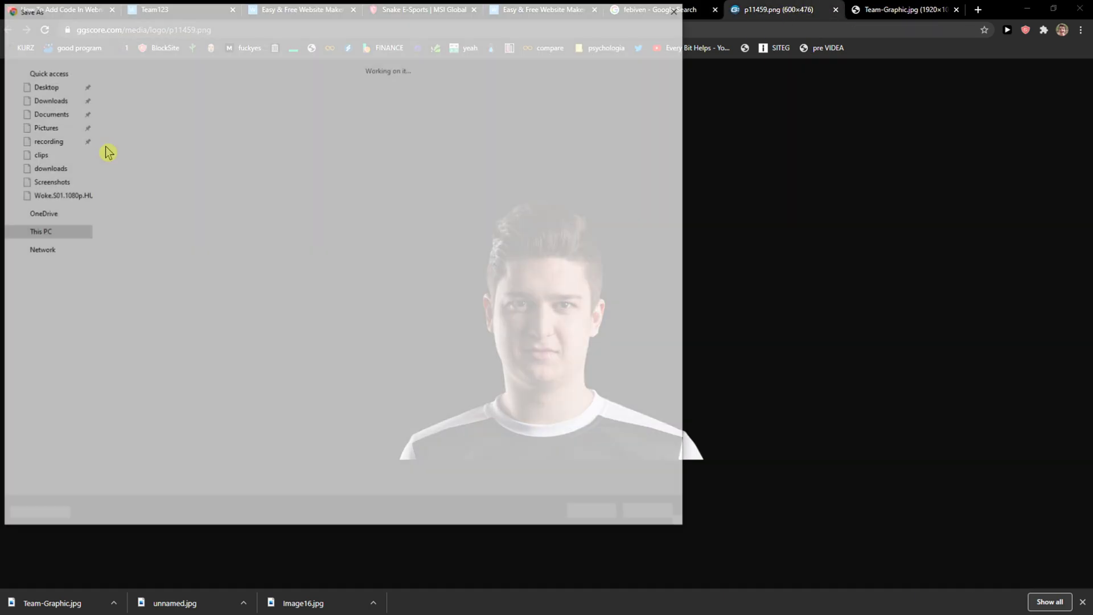
pyautogui.click(601, 514)
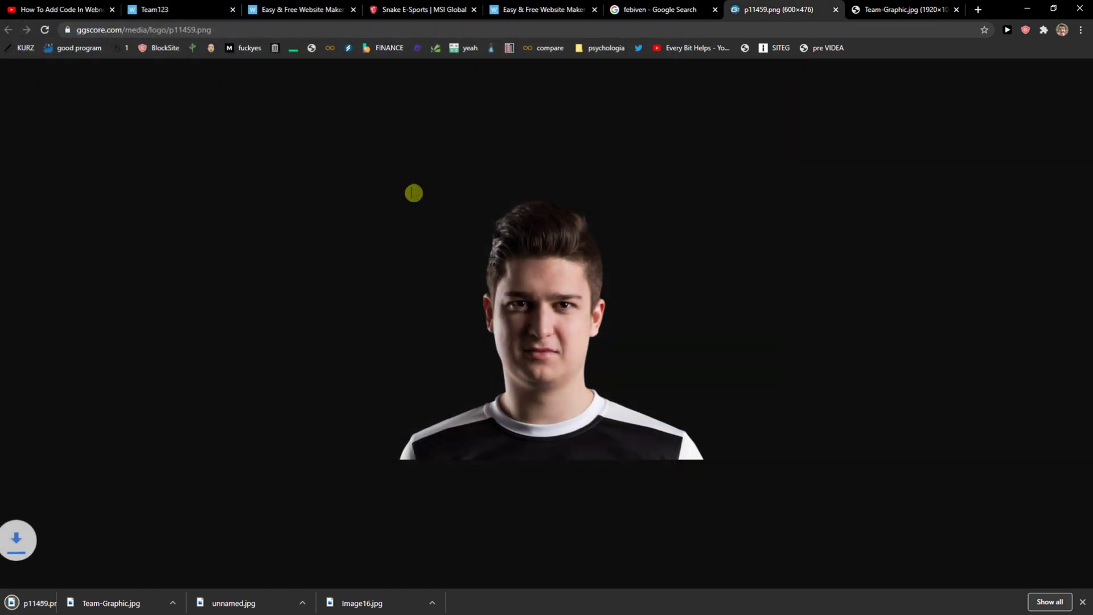
# Return to the Team123 editor and replace the man's photo under OUR TEAM with p11459.png uploaded from the Desktop
pyautogui.click(382, 8)
pyautogui.click(182, 9)
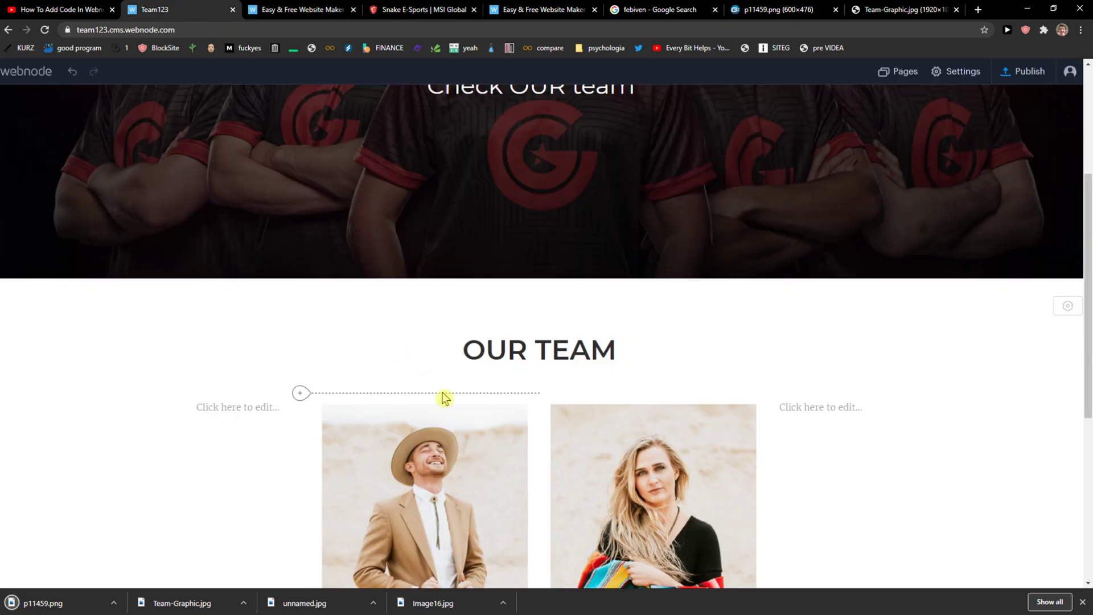
pyautogui.scroll(-1, 399, 397)
pyautogui.click(392, 354)
pyautogui.click(408, 319)
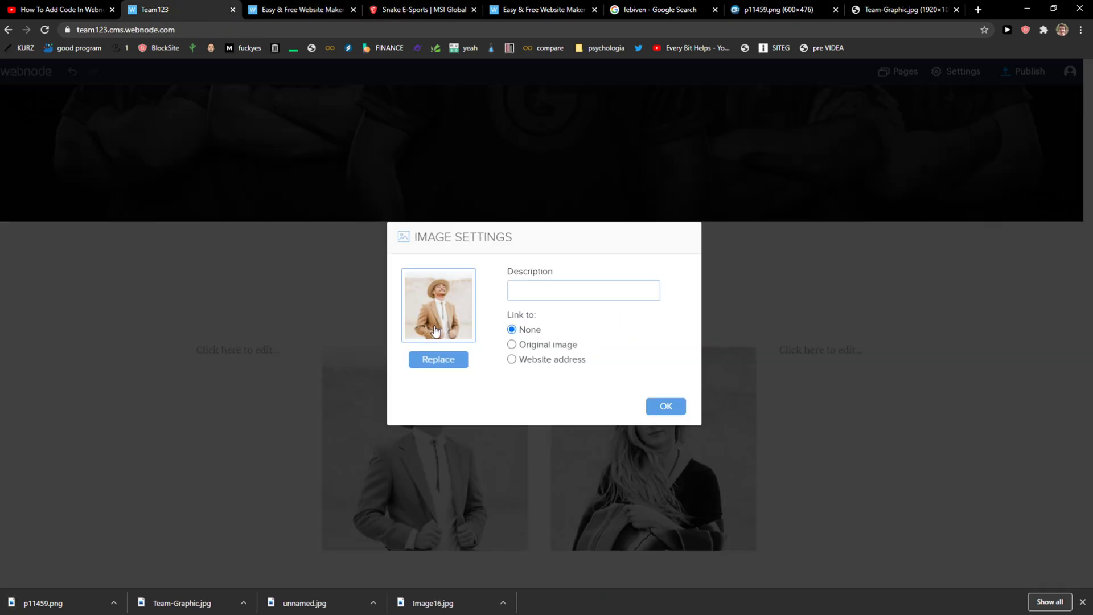
pyautogui.click(438, 359)
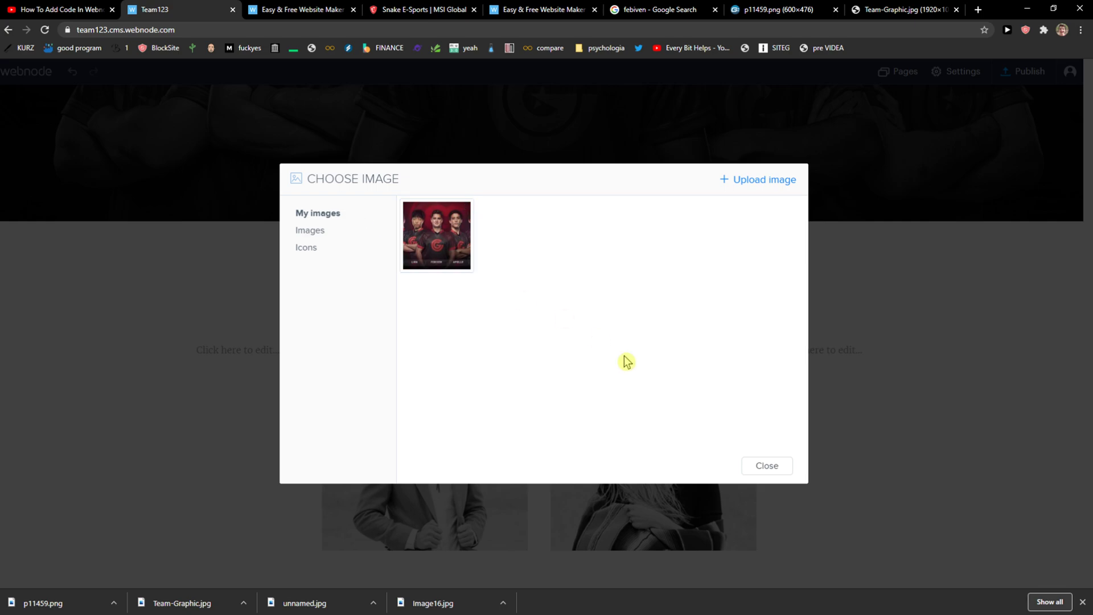
pyautogui.click(745, 181)
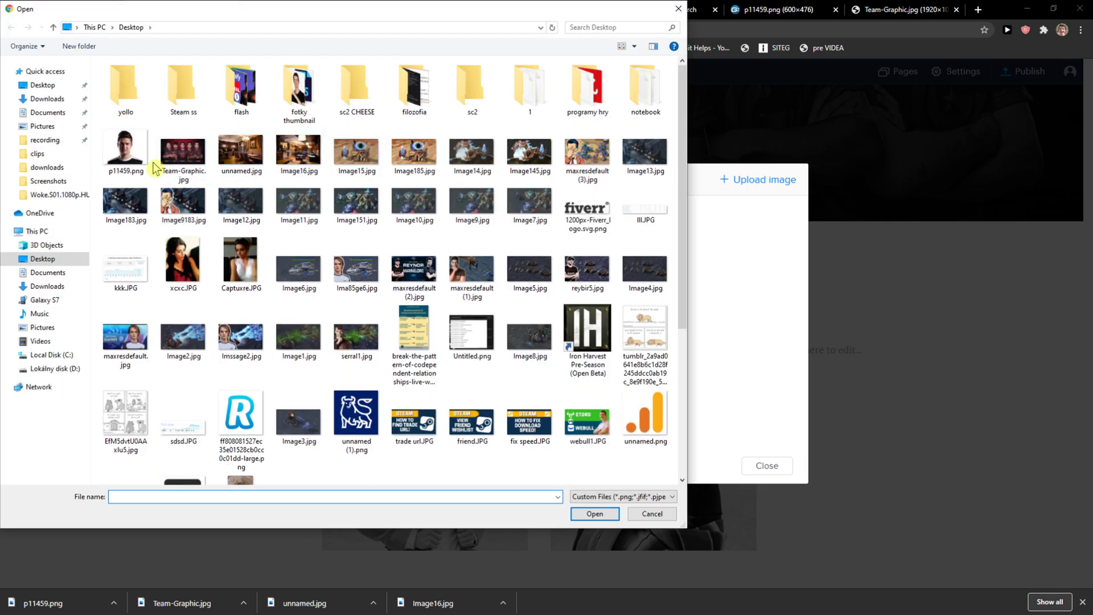
pyautogui.doubleClick(151, 166)
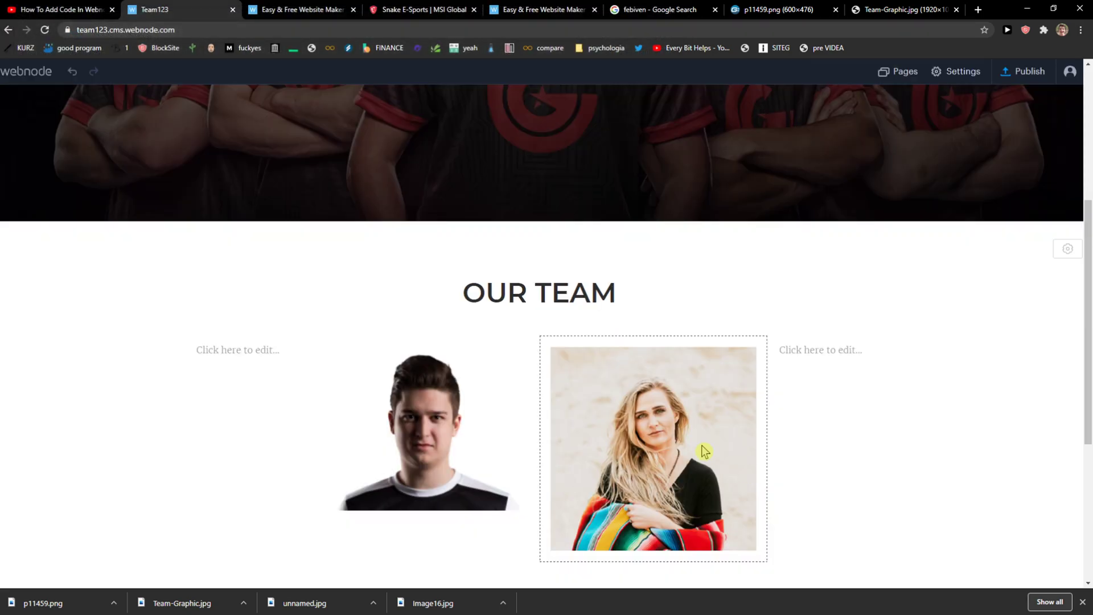
# Check the Team-Graphic.jpg image for another player's name and search Google for "apollo"
pyautogui.scroll(-2, 715, 359)
pyautogui.click(806, 8)
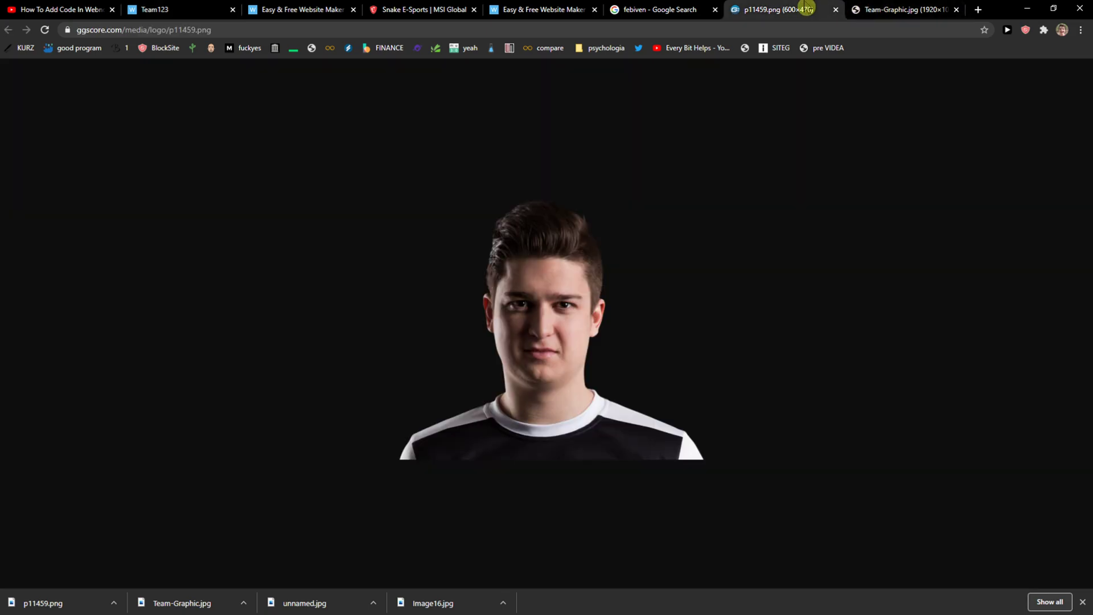
pyautogui.click(884, 10)
pyautogui.click(631, 194)
pyautogui.scroll(-1, 631, 196)
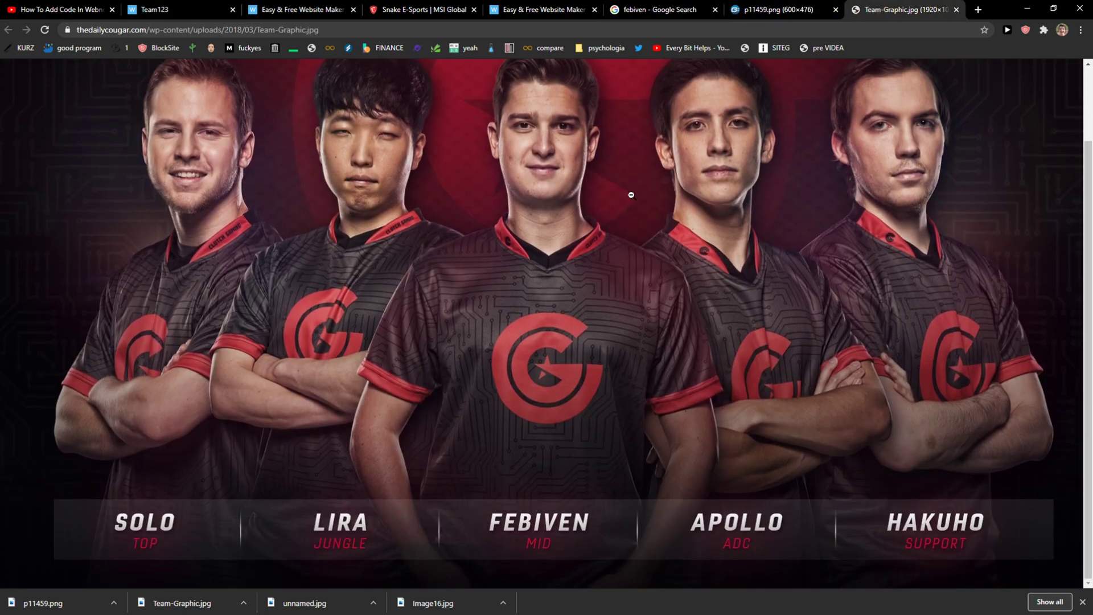
pyautogui.scroll(1, 753, 75)
pyautogui.click(787, 30)
pyautogui.write('ap')
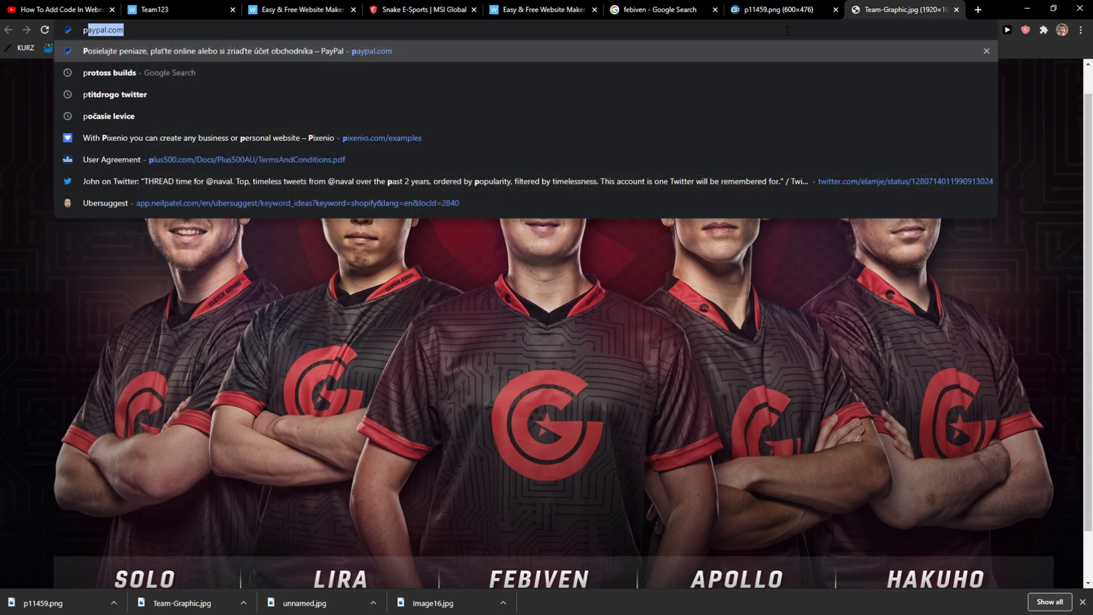
pyautogui.write('ololo')
pyautogui.press('Return')
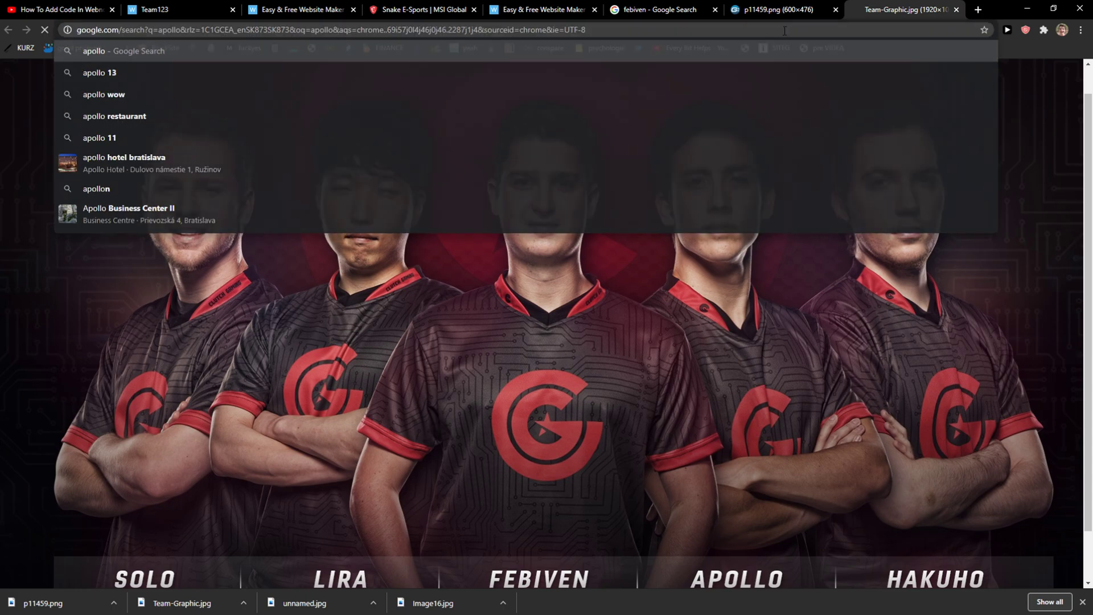
# Refine the Google search to "apollo esports", view its image results, and return to the p11459.png image
pyautogui.click(194, 90)
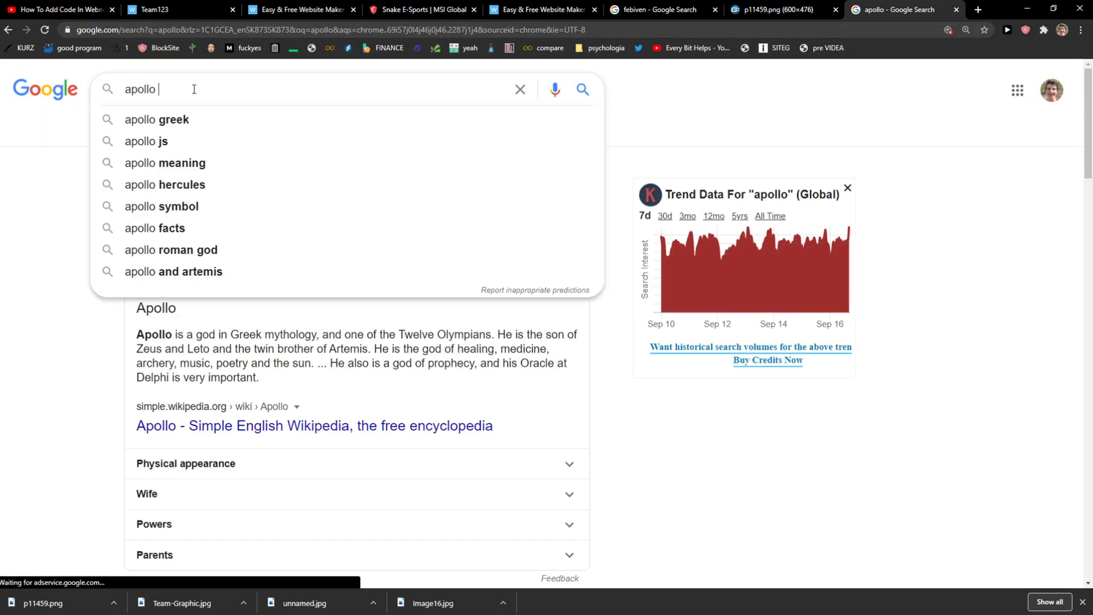
pyautogui.write('esports')
pyautogui.press('Return')
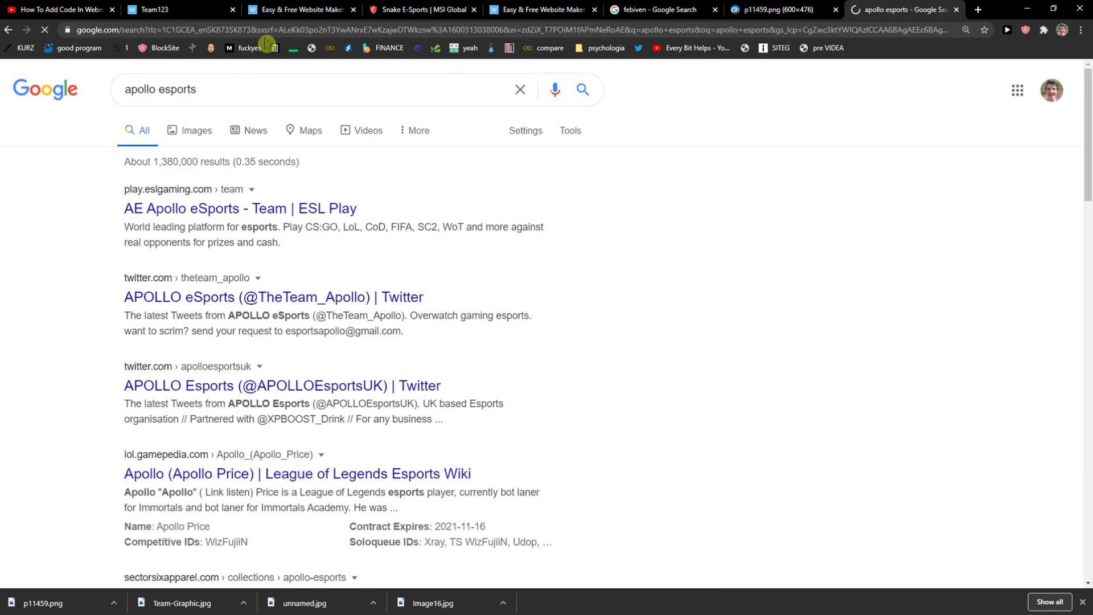
pyautogui.click(197, 132)
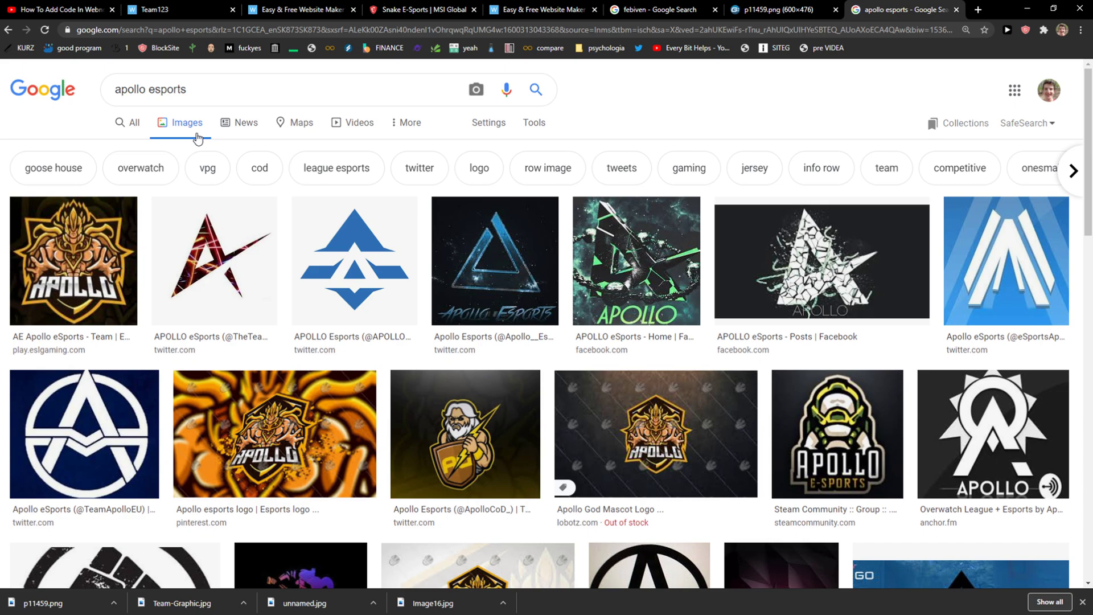
pyautogui.click(819, 9)
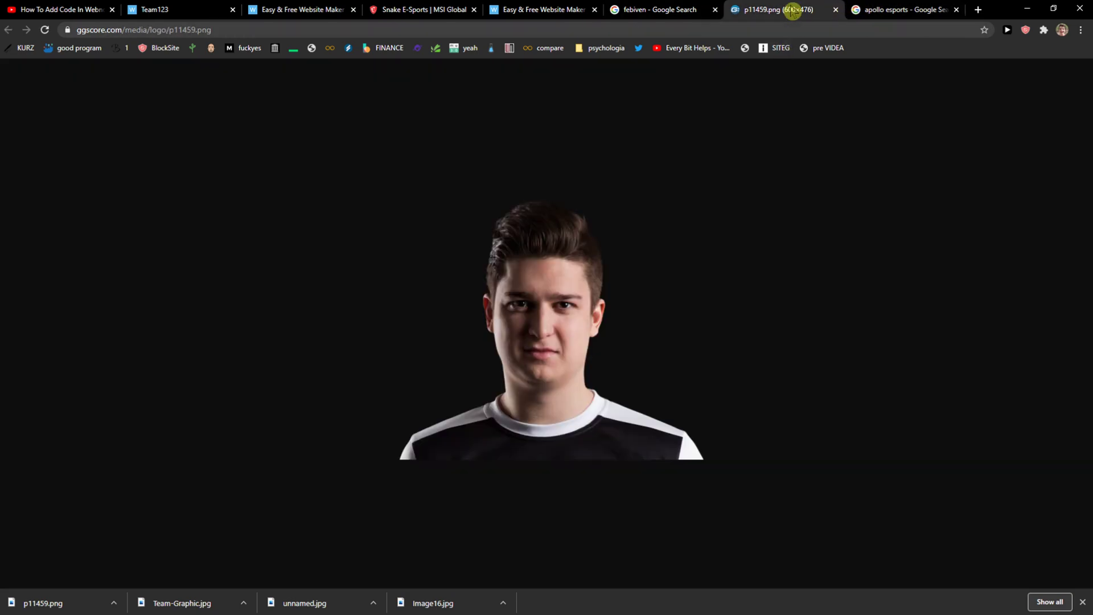
pyautogui.click(711, 8)
pyautogui.click(899, 9)
pyautogui.click(538, 9)
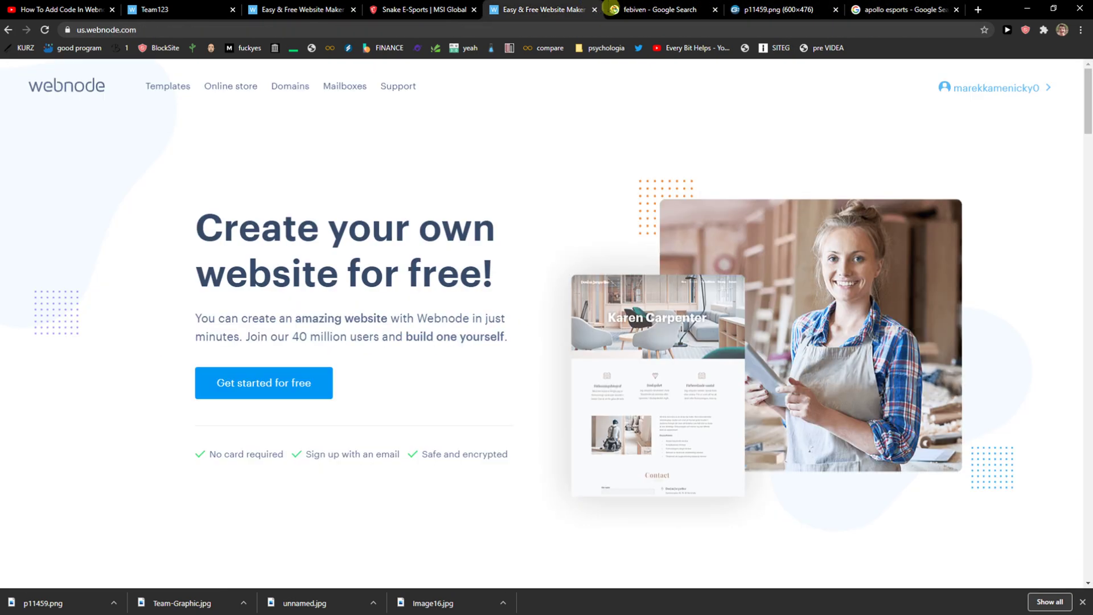
pyautogui.click(660, 9)
pyautogui.click(424, 9)
pyautogui.click(660, 9)
pyautogui.click(818, 10)
pyautogui.click(852, 8)
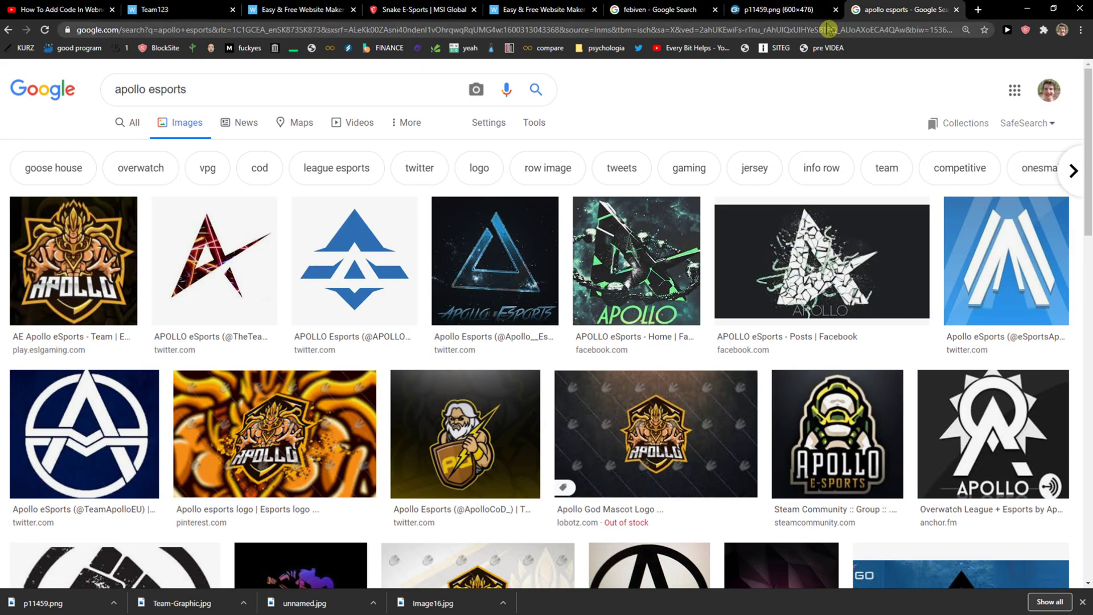
pyautogui.hotkey('ctrl', 'shift', 't')
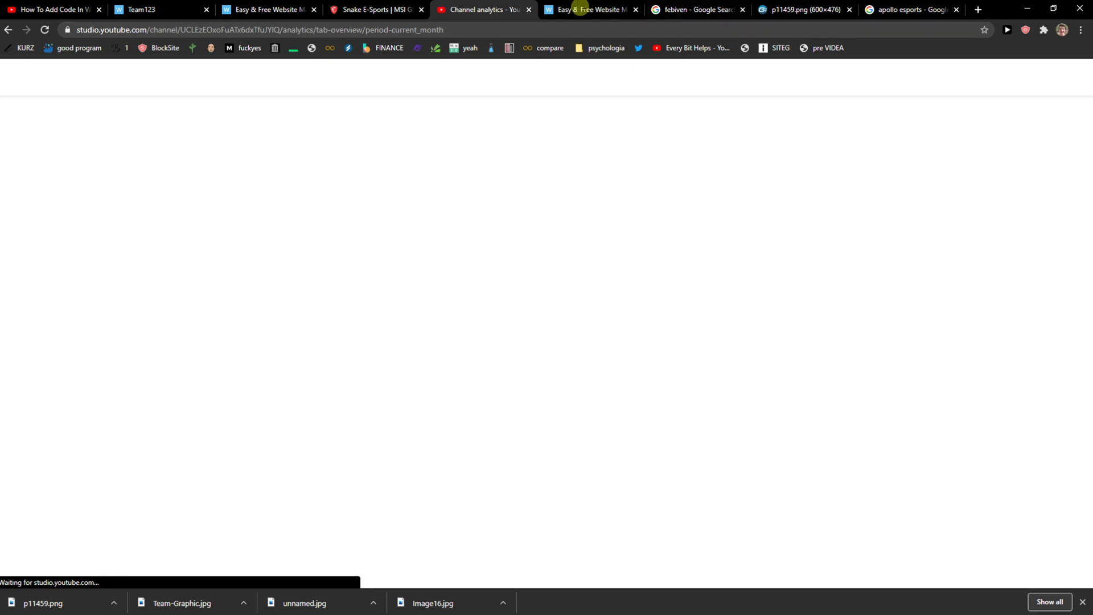
pyautogui.click(577, 10)
pyautogui.click(529, 9)
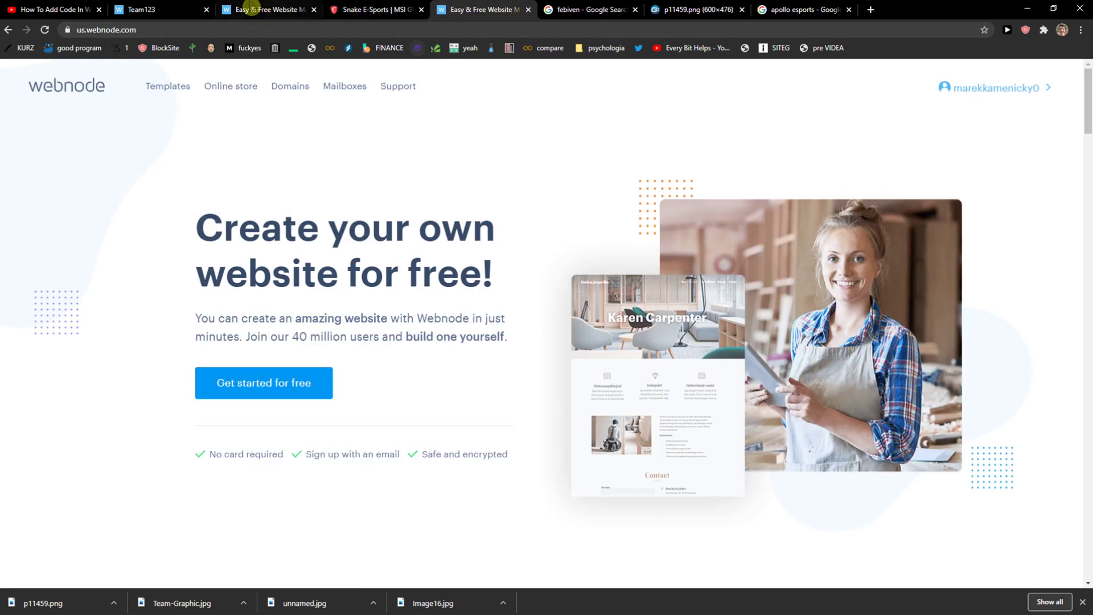
pyautogui.click(187, 9)
pyautogui.scroll(6, 315, 154)
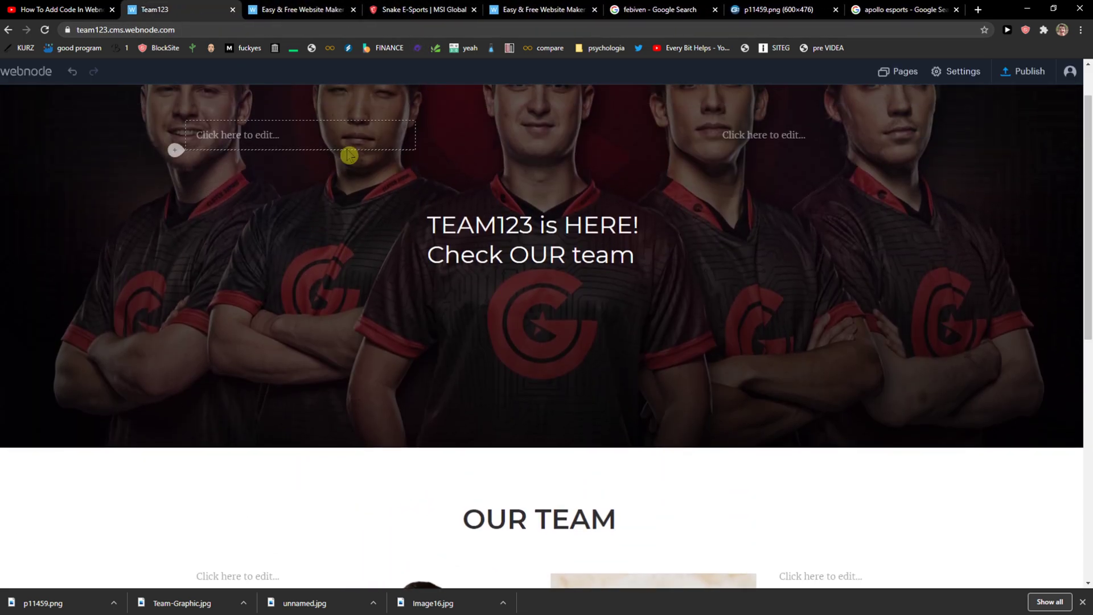
pyautogui.scroll(-4, 364, 170)
pyautogui.scroll(4, 378, 222)
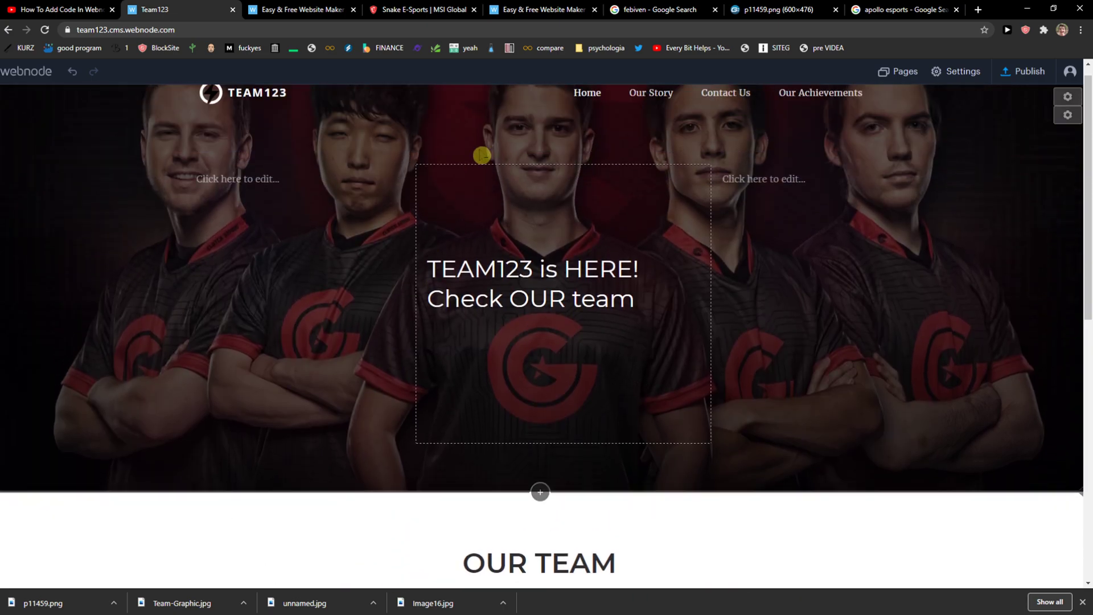
# Change the Google search from "febiven" to "apollo lol" and show its image results
pyautogui.click(757, 8)
pyautogui.click(698, 7)
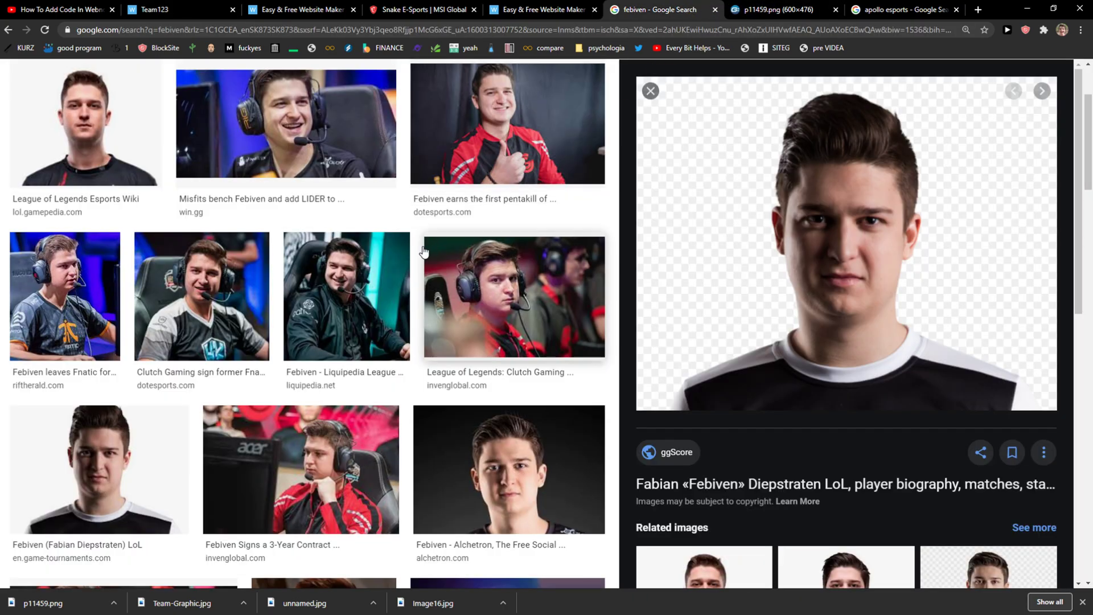
pyautogui.scroll(3, 183, 182)
pyautogui.click(128, 130)
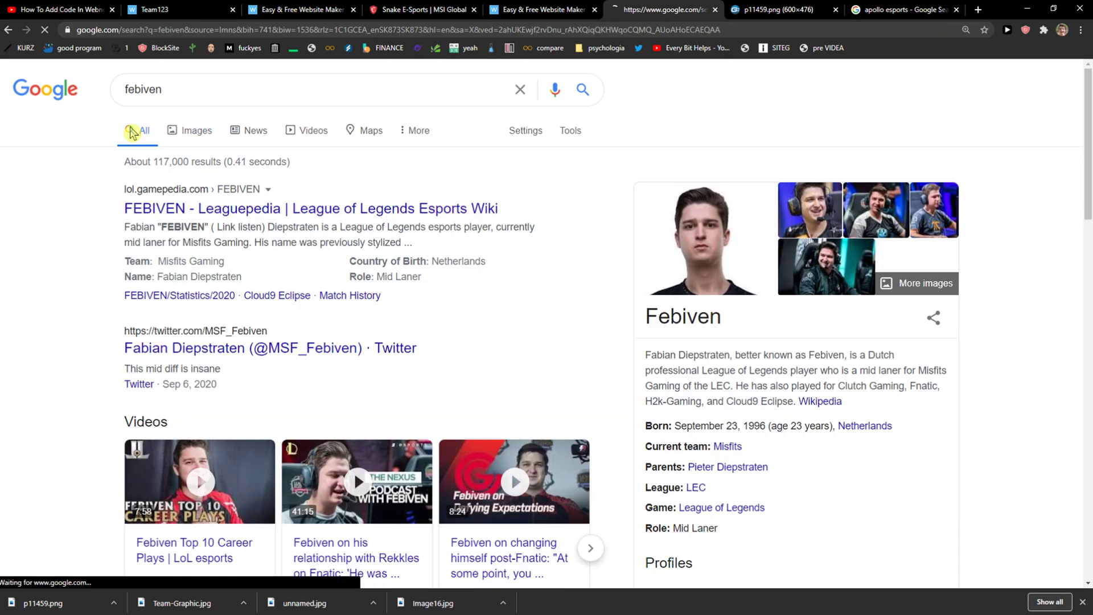
pyautogui.scroll(-3, 149, 245)
pyautogui.scroll(3, 142, 238)
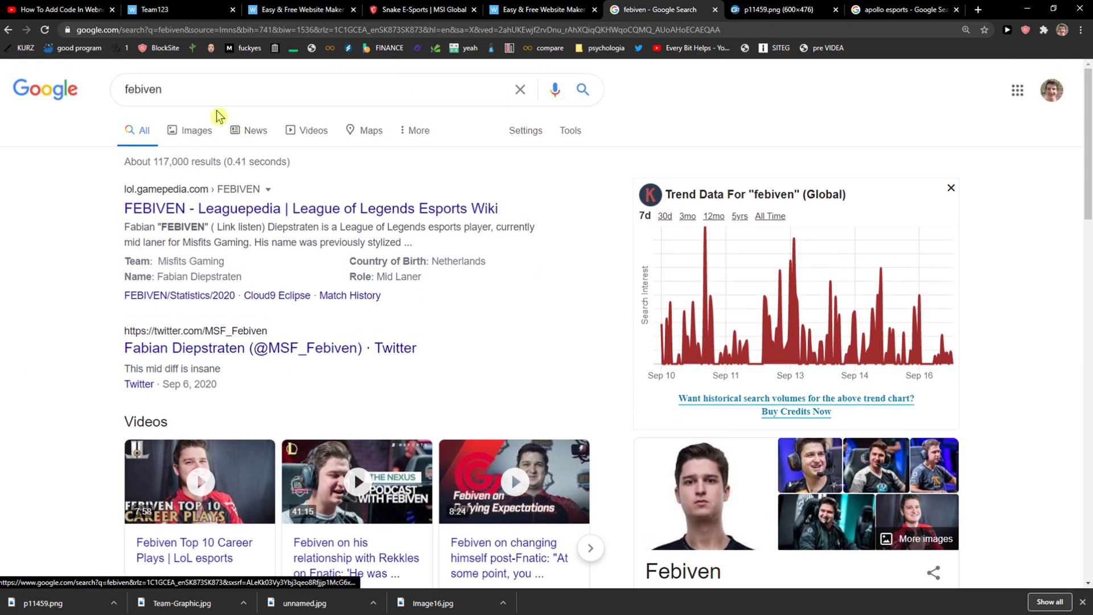
pyautogui.doubleClick(196, 89)
pyautogui.write('apollo lol')
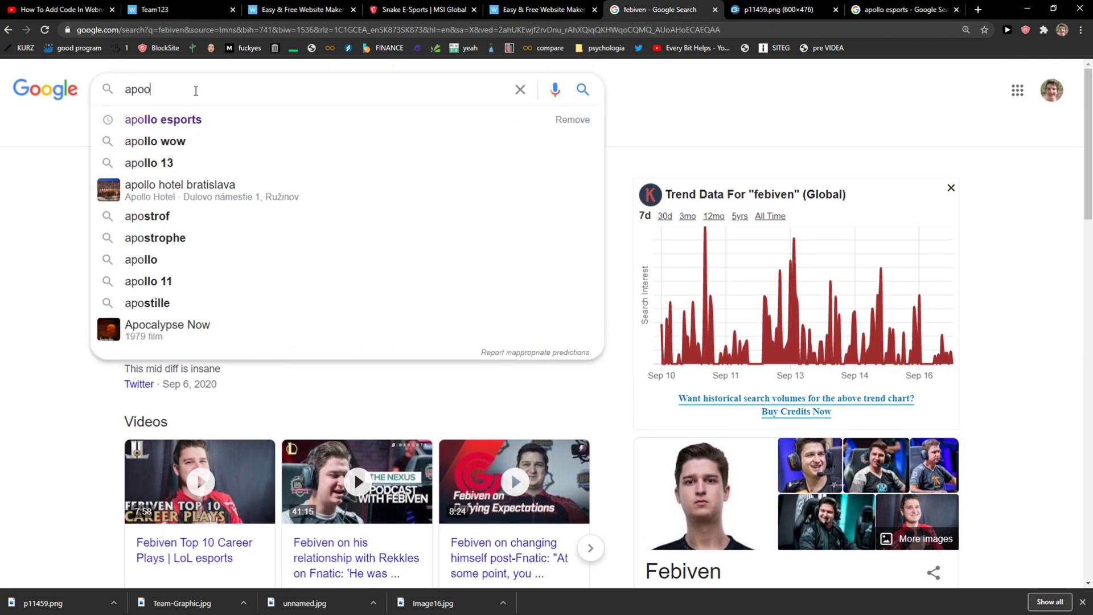
pyautogui.press('Return')
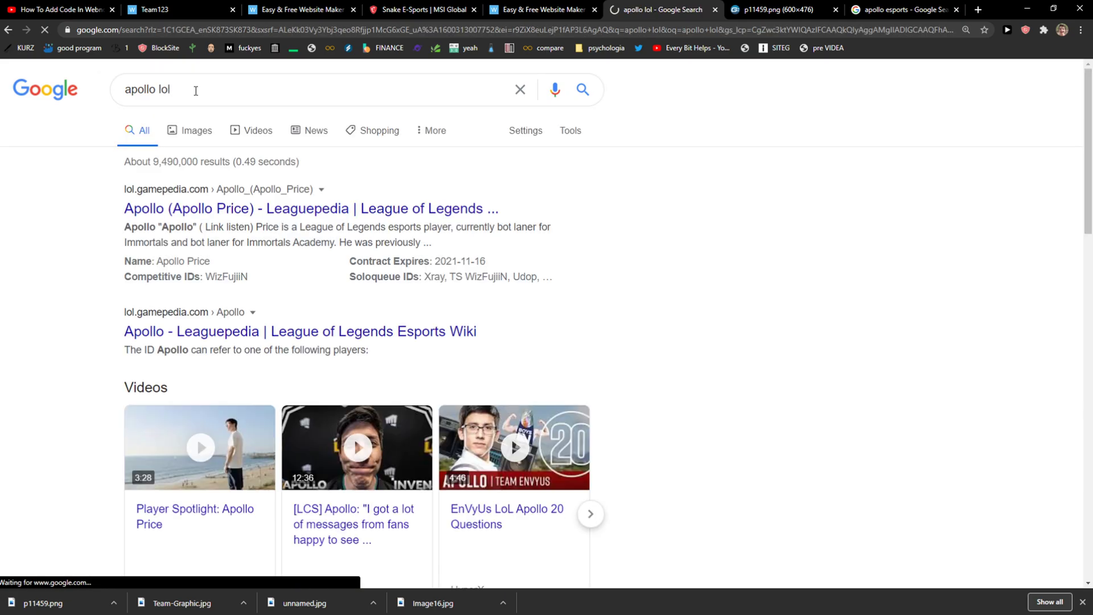
pyautogui.click(193, 136)
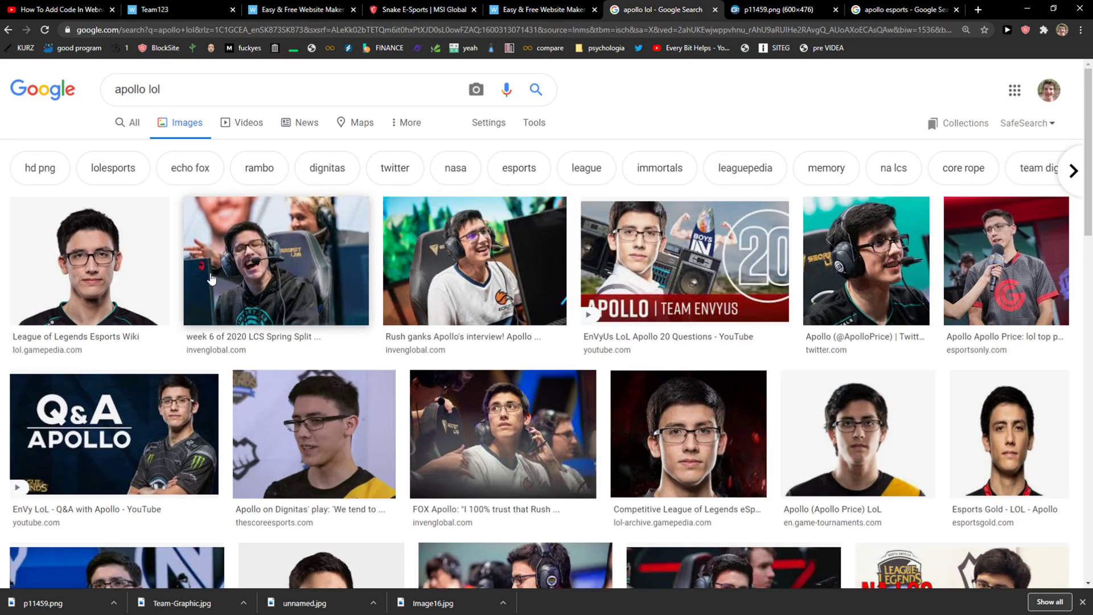
# Open the League of Legends Esports Wiki portrait of Apollo as a separate image and save it to the Desktop as IMT_Apollo_2020_Split_1.png
pyautogui.click(72, 278)
pyautogui.rightClick(762, 295)
pyautogui.click(810, 383)
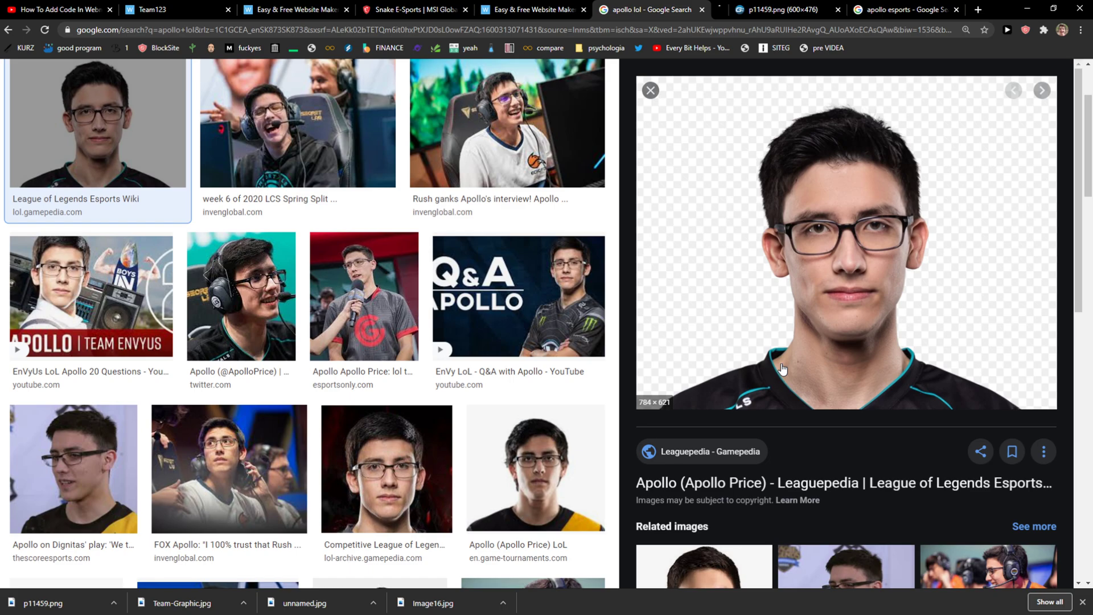
pyautogui.click(691, 9)
pyautogui.rightClick(592, 237)
pyautogui.click(534, 248)
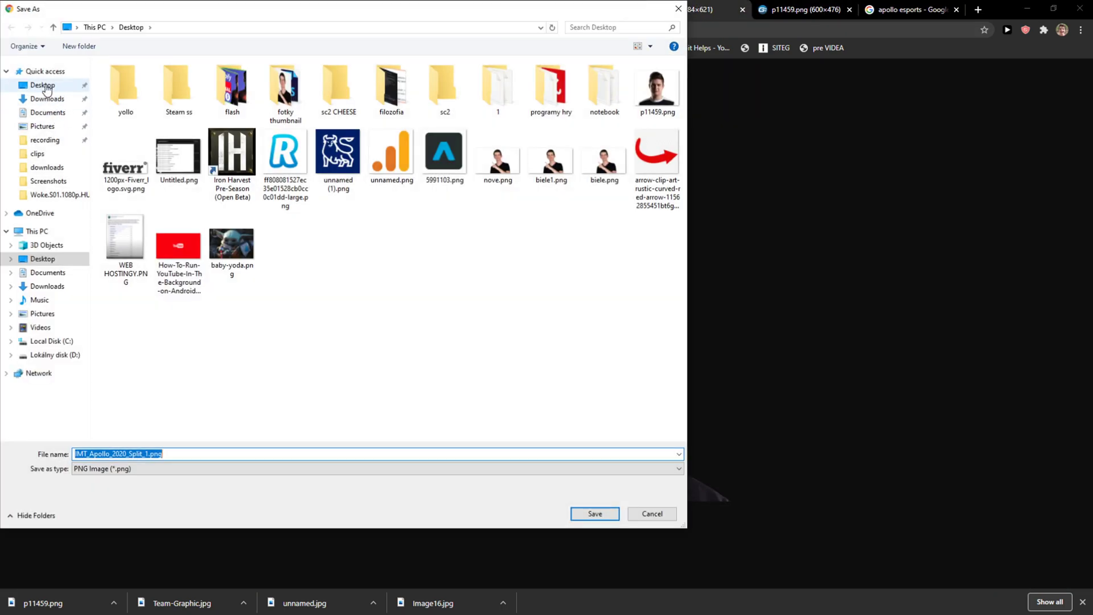
pyautogui.click(566, 452)
pyautogui.press('Return')
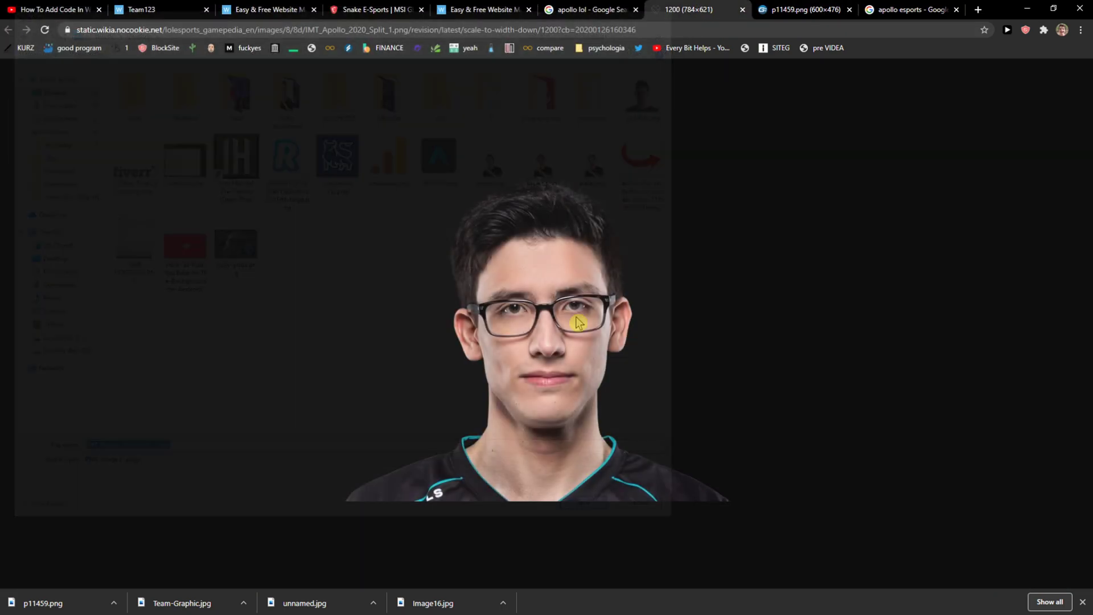
# Close the two Webnode homepage tabs and the Snake E-Sports tab, and return to the Team123 editor
pyautogui.click(481, 9)
pyautogui.click(554, 9)
pyautogui.click(333, 9)
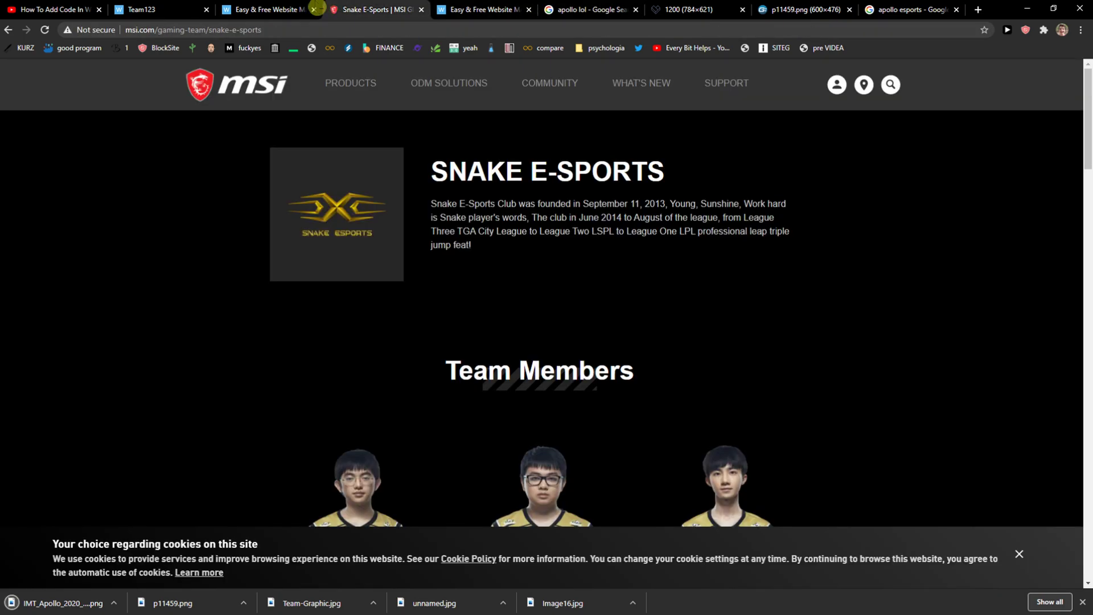
pyautogui.click(299, 9)
pyautogui.click(183, 8)
pyautogui.click(315, 10)
pyautogui.click(315, 10)
pyautogui.click(314, 9)
# Replace the woman's photo under OUR TEAM with the first picture in My images
pyautogui.scroll(-4, 651, 424)
pyautogui.click(665, 448)
pyautogui.click(643, 381)
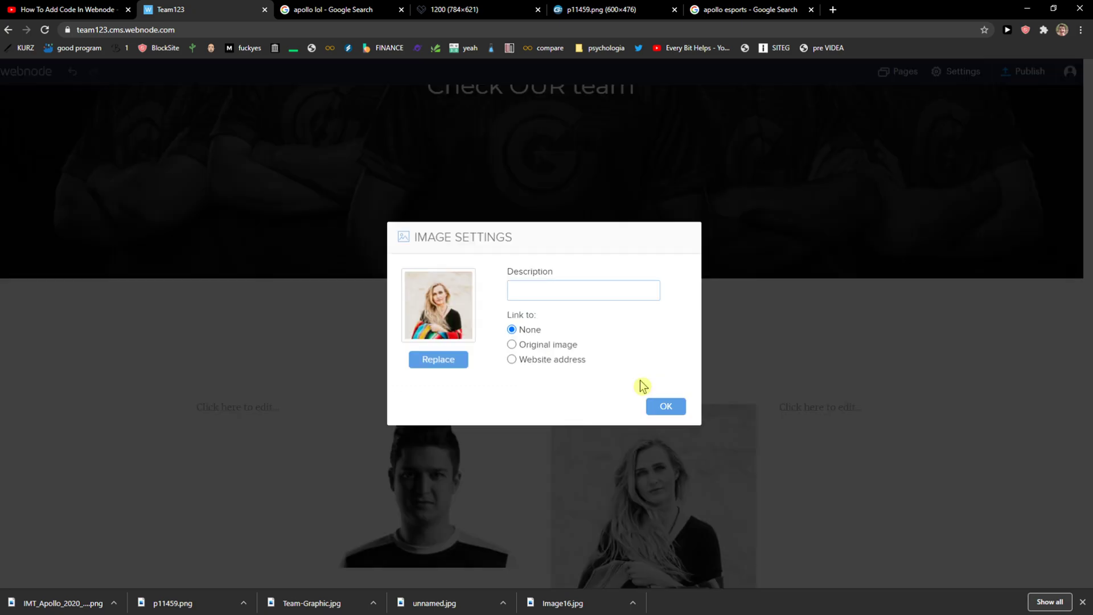
pyautogui.click(442, 368)
pyautogui.click(427, 263)
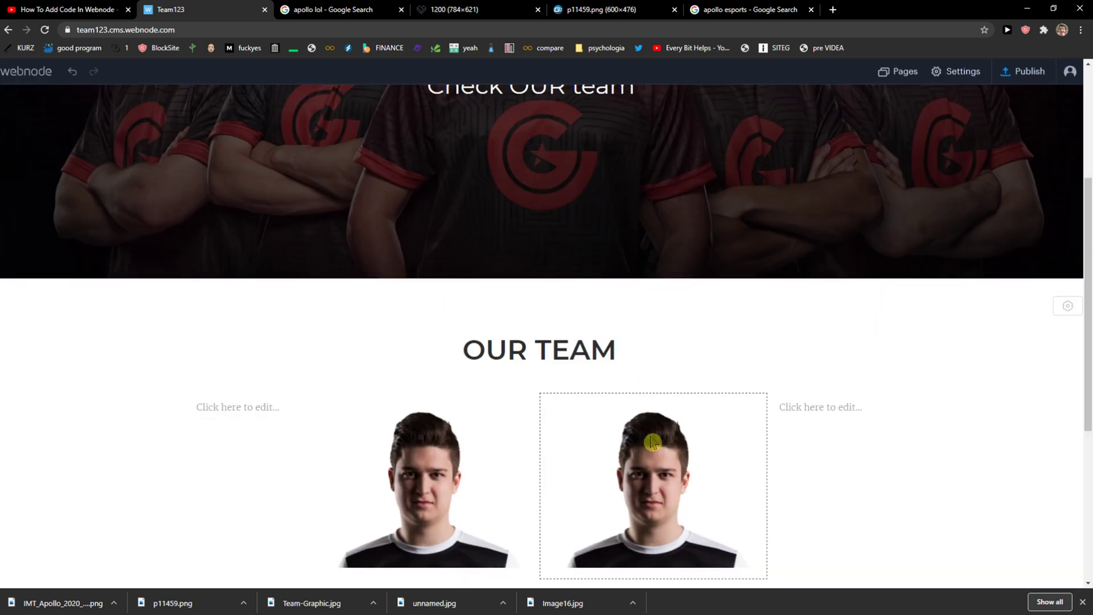
# Replace the second photo under OUR TEAM with IMT_Apollo_2020_Split_1.png uploaded from the Desktop
pyautogui.click(613, 422)
pyautogui.click(638, 378)
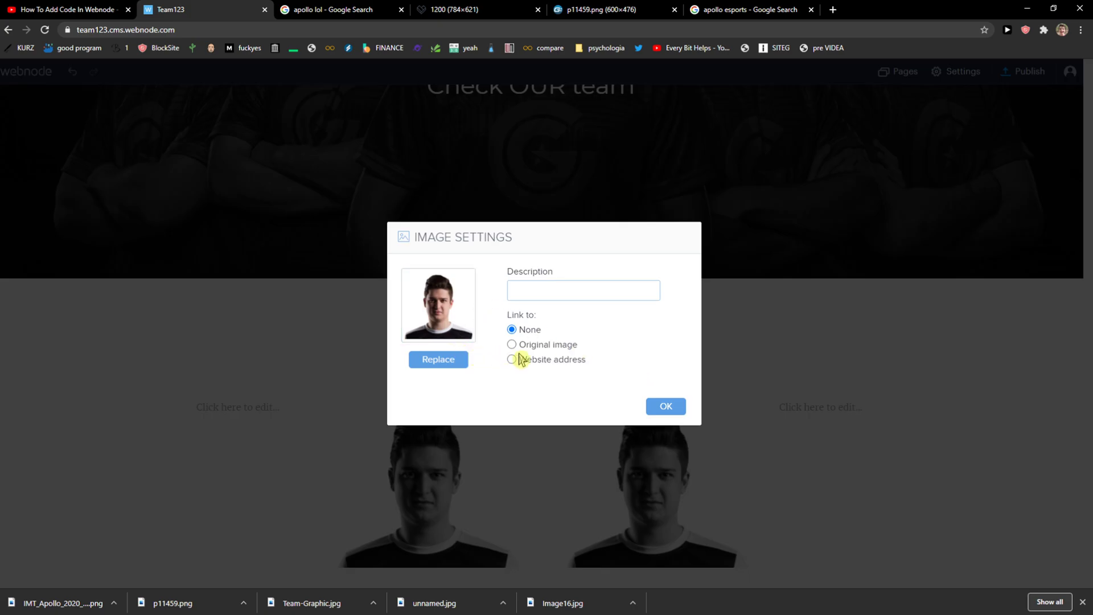
pyautogui.click(441, 359)
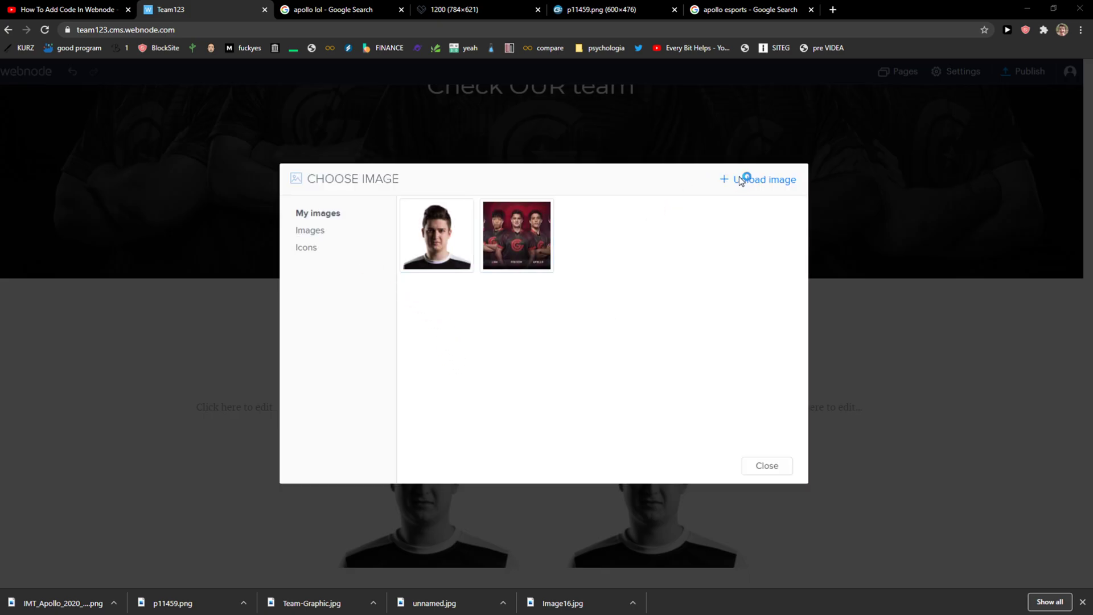
pyautogui.click(741, 181)
pyautogui.doubleClick(136, 156)
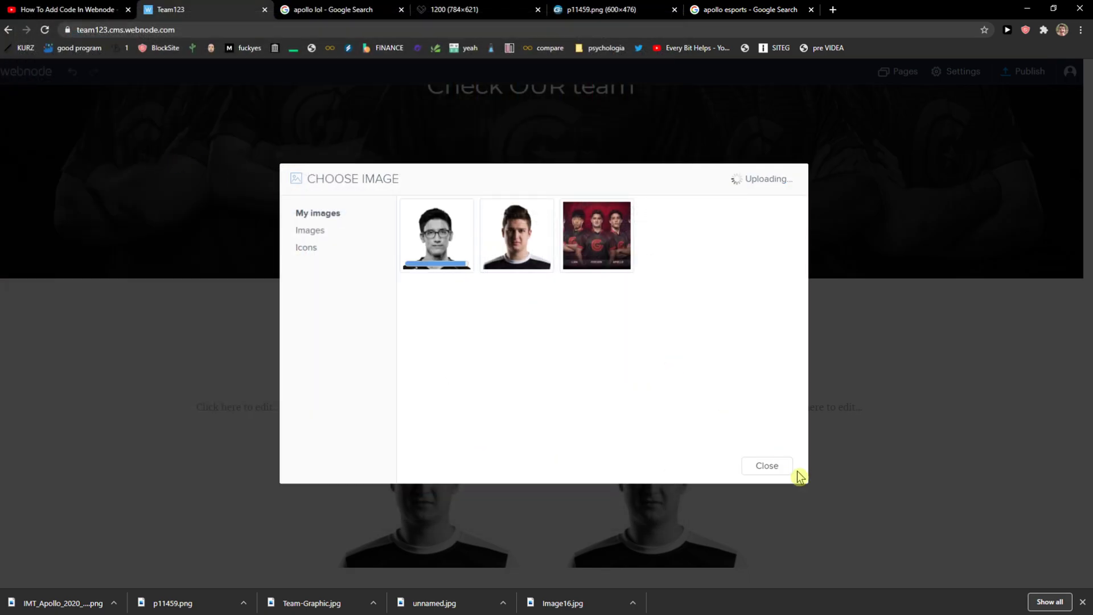
pyautogui.click(424, 259)
# Examine the placeholder text block below the player photos and look over the page from header to footer
pyautogui.scroll(-3, 612, 323)
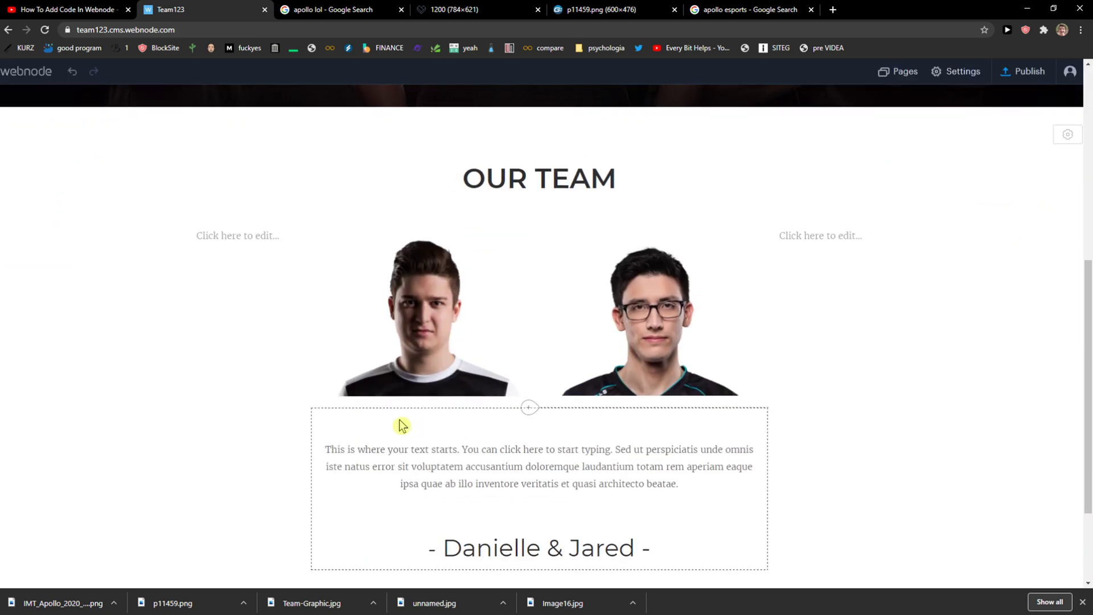
pyautogui.click(426, 446)
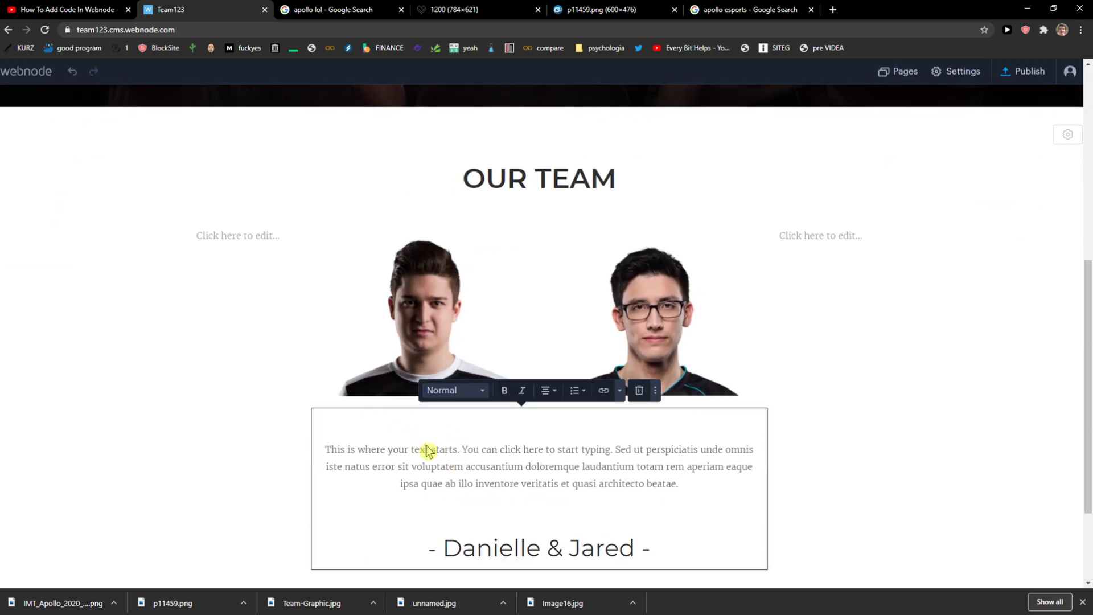
pyautogui.tripleClick(426, 449)
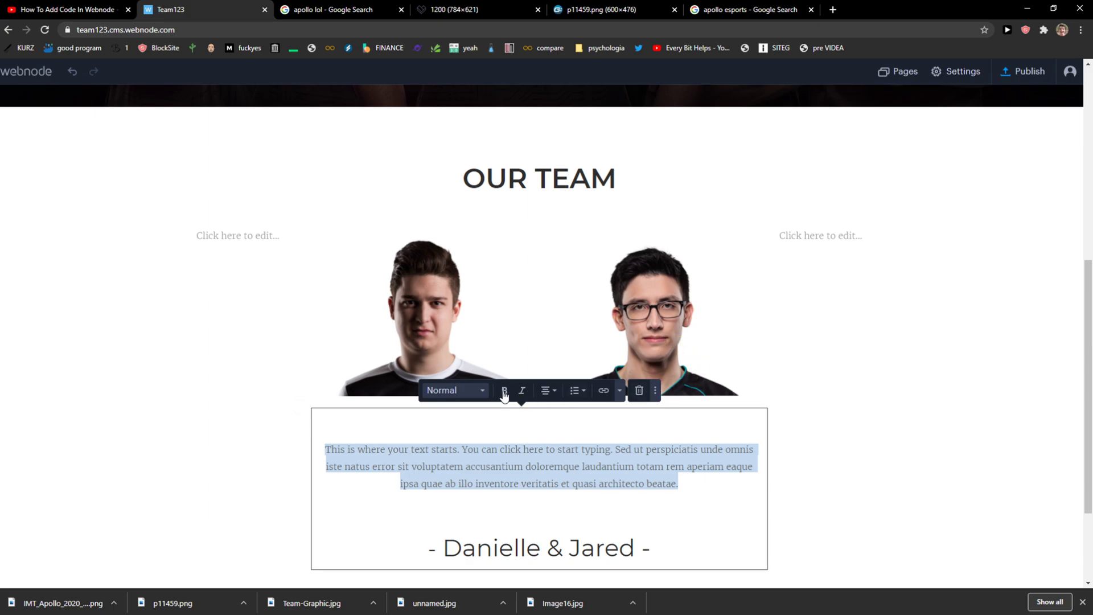
pyautogui.click(296, 404)
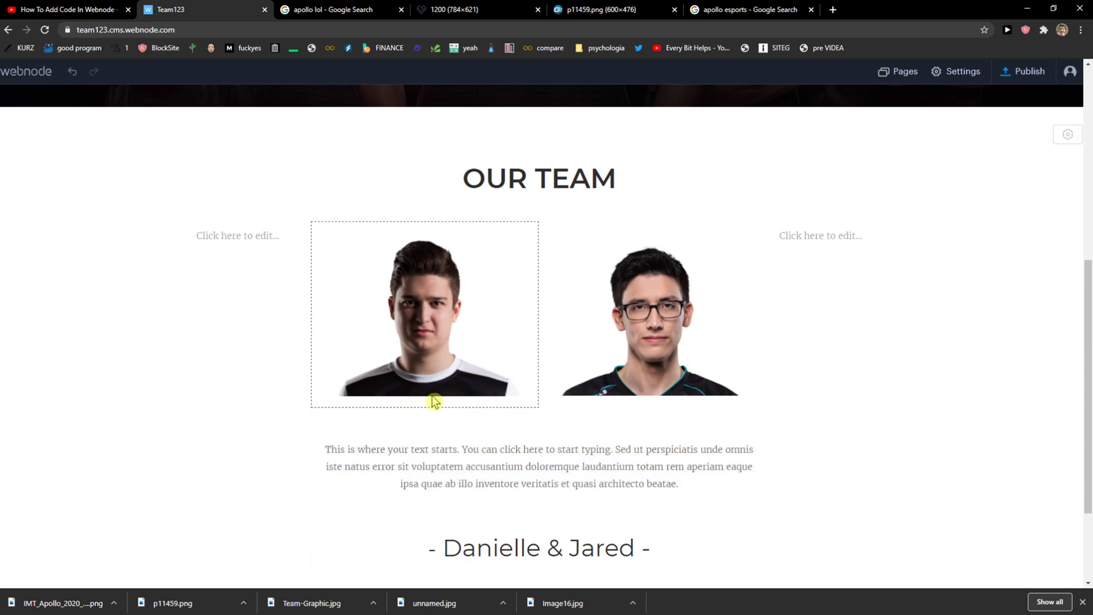
pyautogui.tripleClick(562, 458)
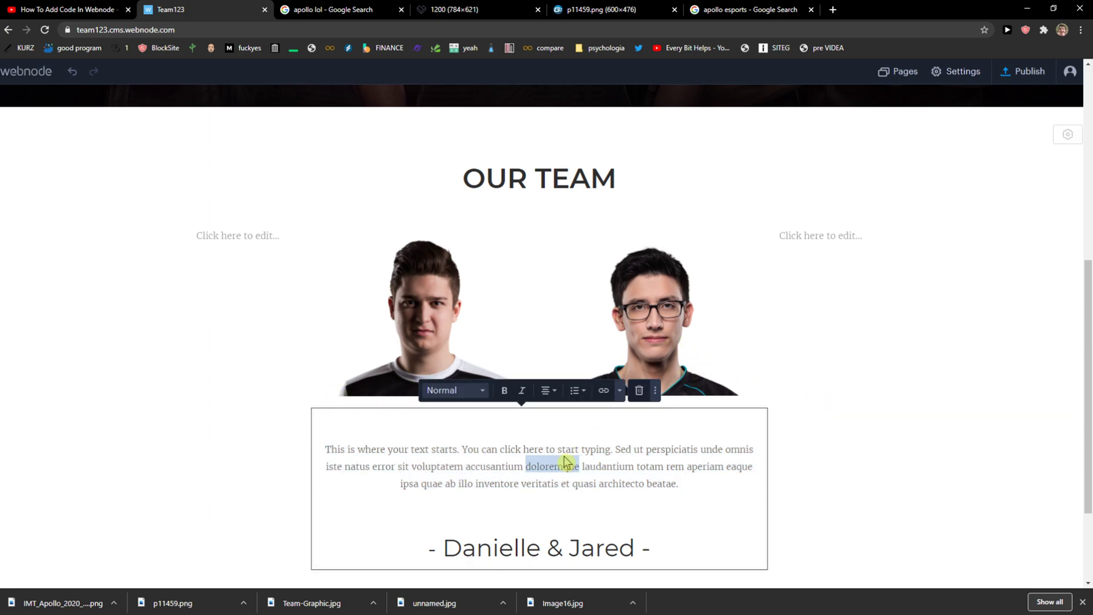
pyautogui.click(701, 502)
pyautogui.moveTo(702, 502); pyautogui.dragTo(312, 378)
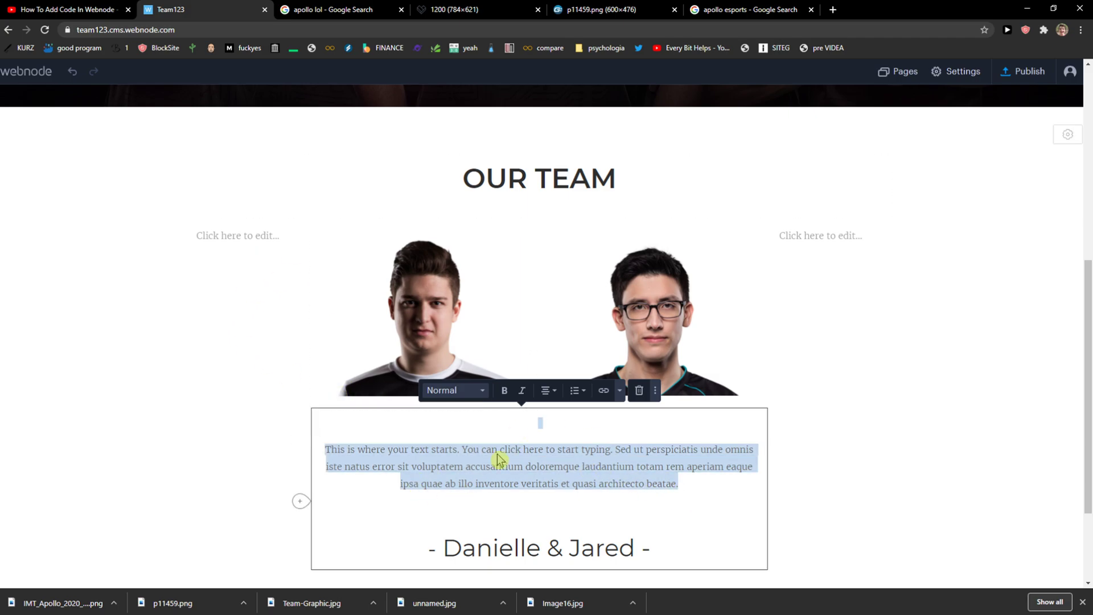
pyautogui.scroll(-2, 497, 453)
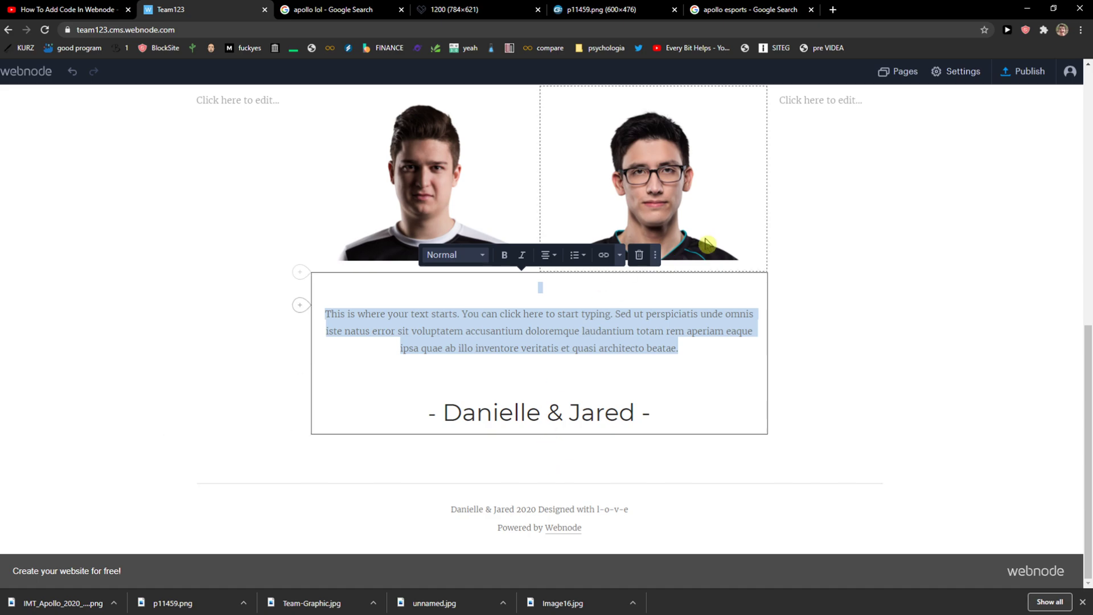
pyautogui.scroll(8, 732, 207)
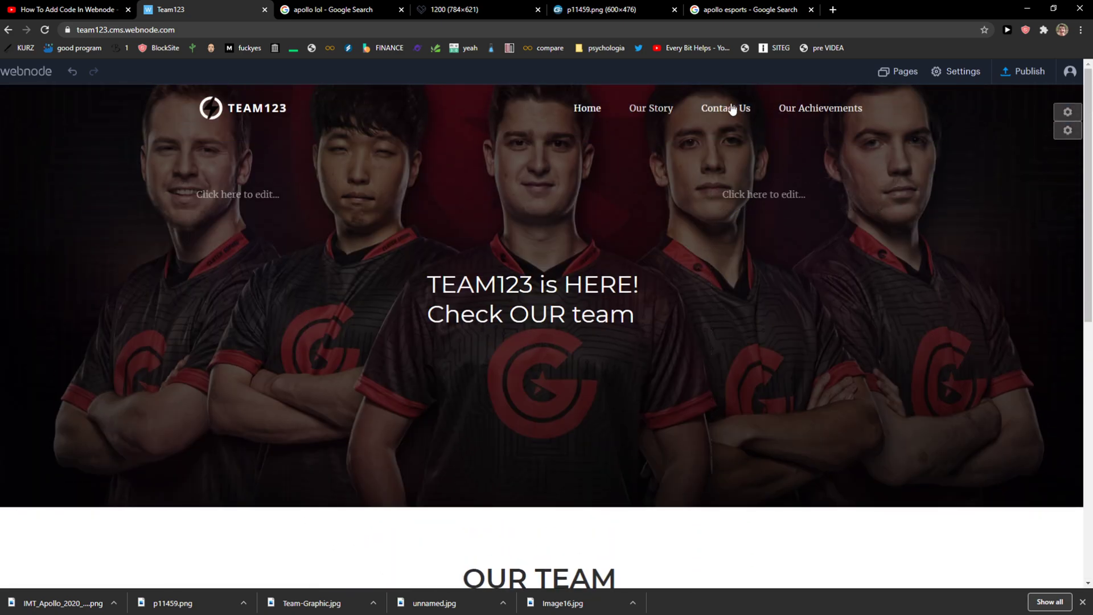
pyautogui.scroll(-8, 673, 146)
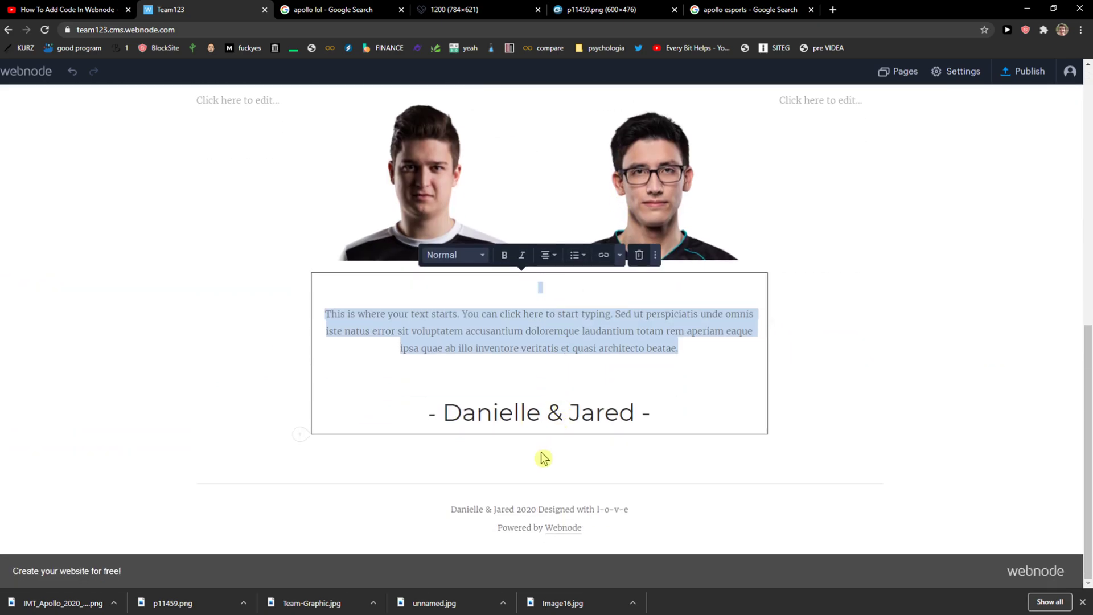
pyautogui.click(540, 481)
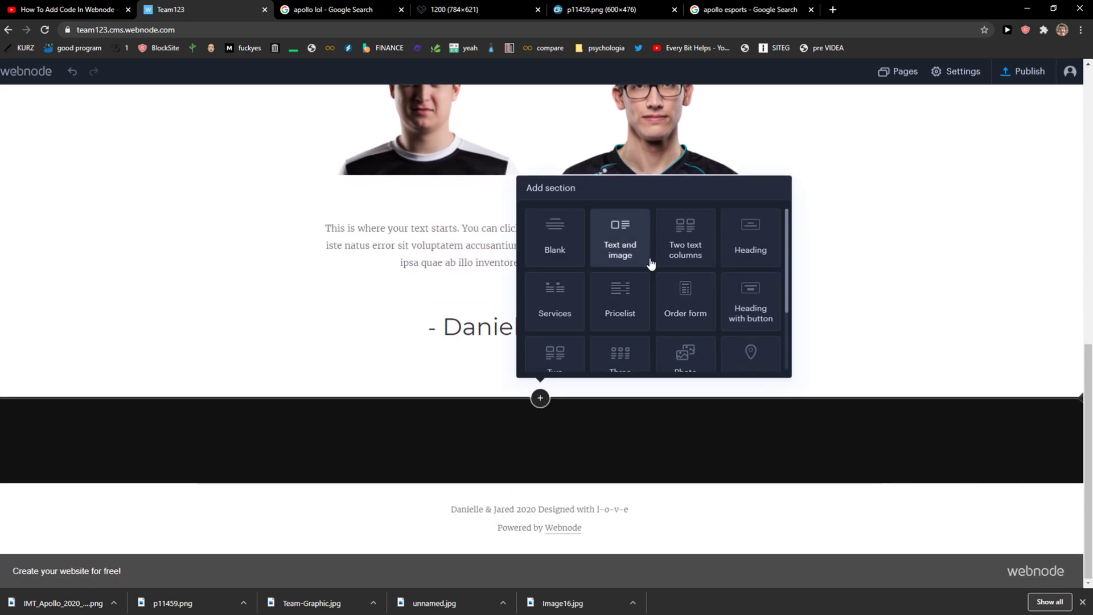
pyautogui.scroll(-2, 683, 245)
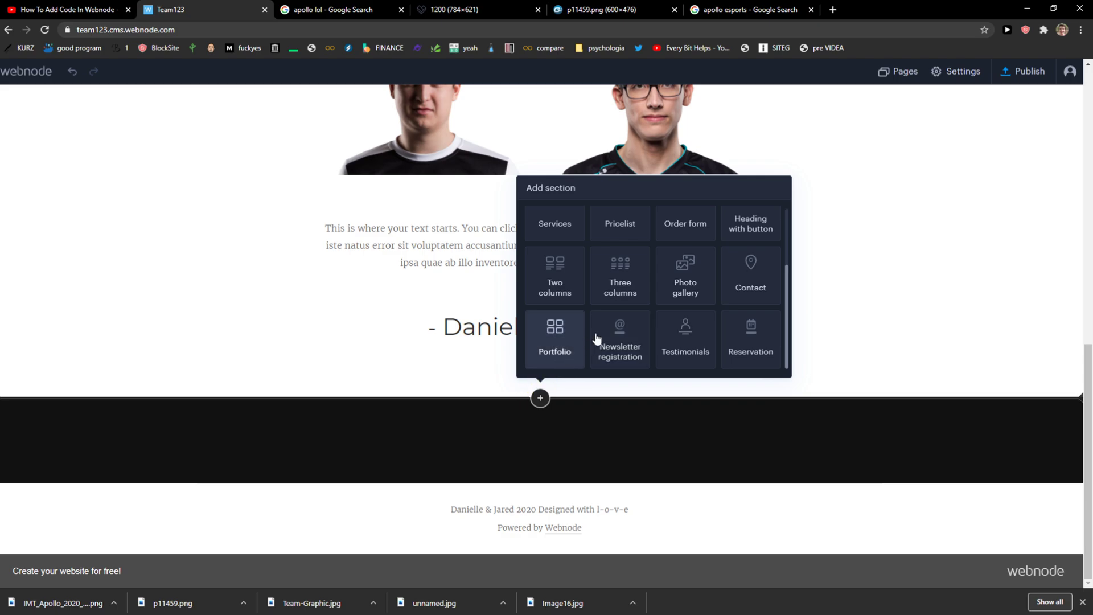
pyautogui.click(905, 310)
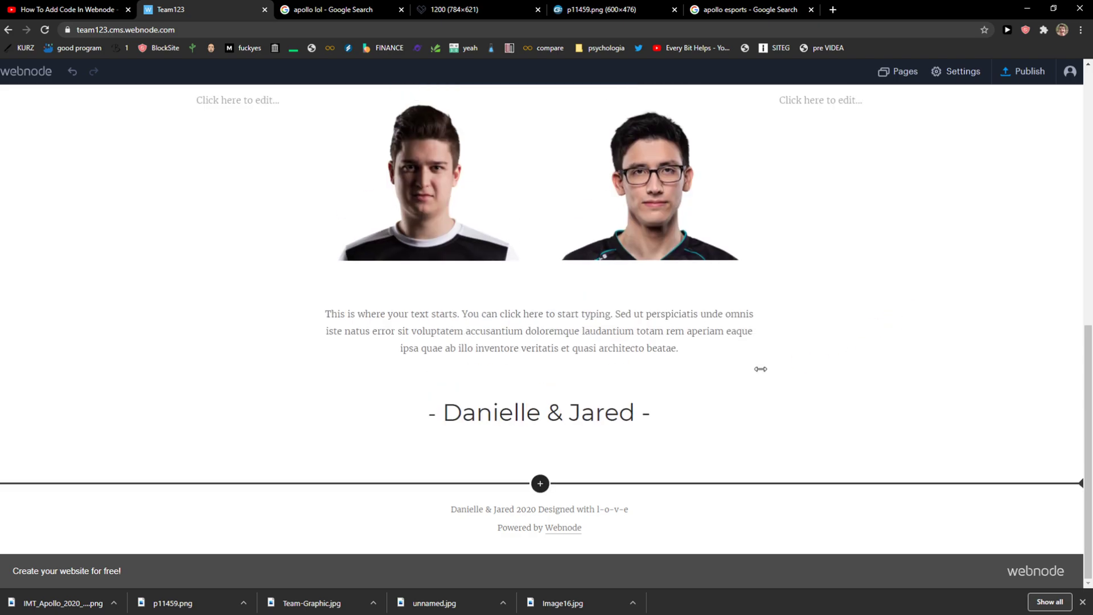
# Add a contact form below the "Danielle & Jared" text block
pyautogui.click(175, 436)
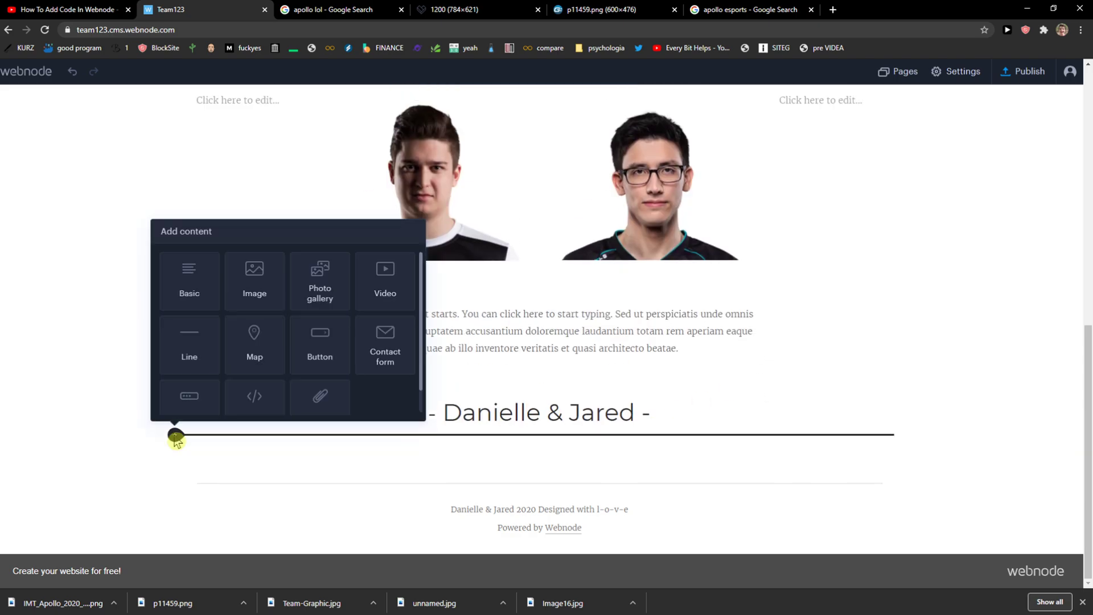
pyautogui.click(370, 355)
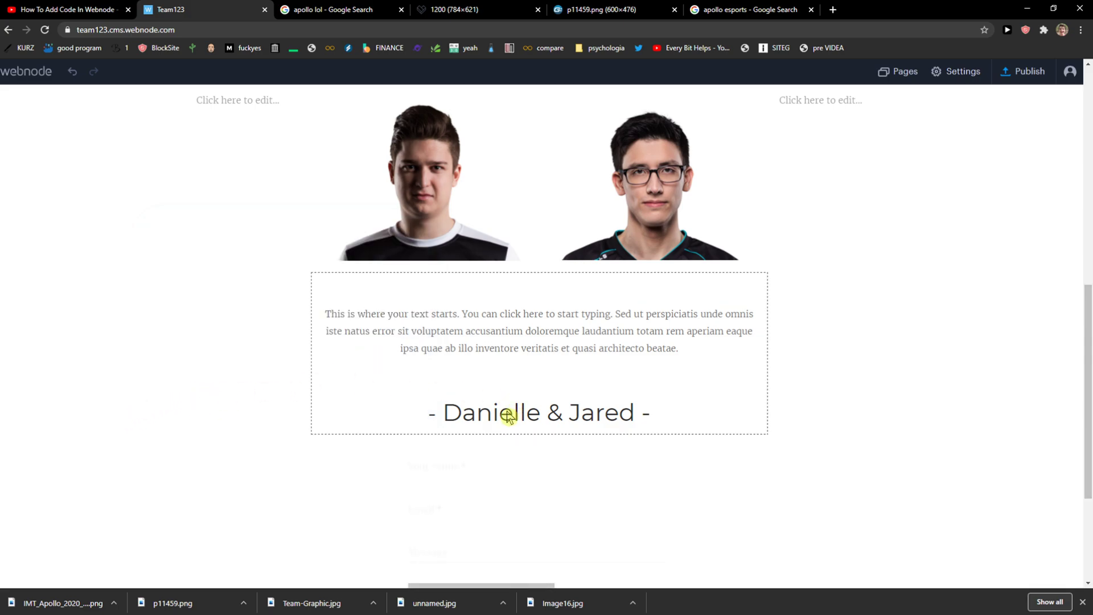
# Add a Basic text block below the contact form and move it above the names heading that precedes the form
pyautogui.doubleClick(483, 419)
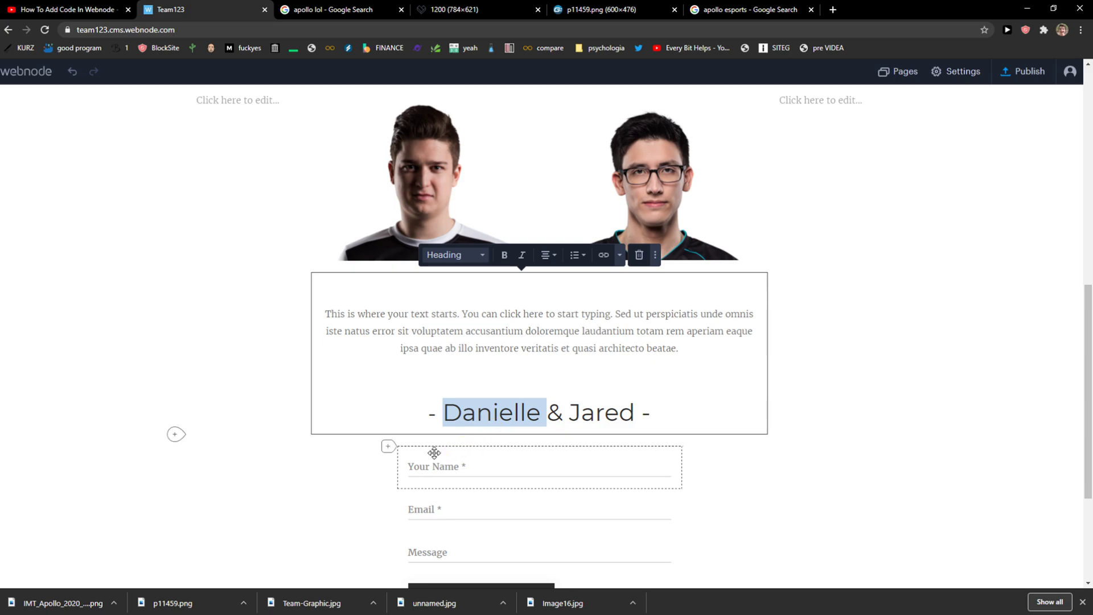
pyautogui.scroll(-3, 175, 459)
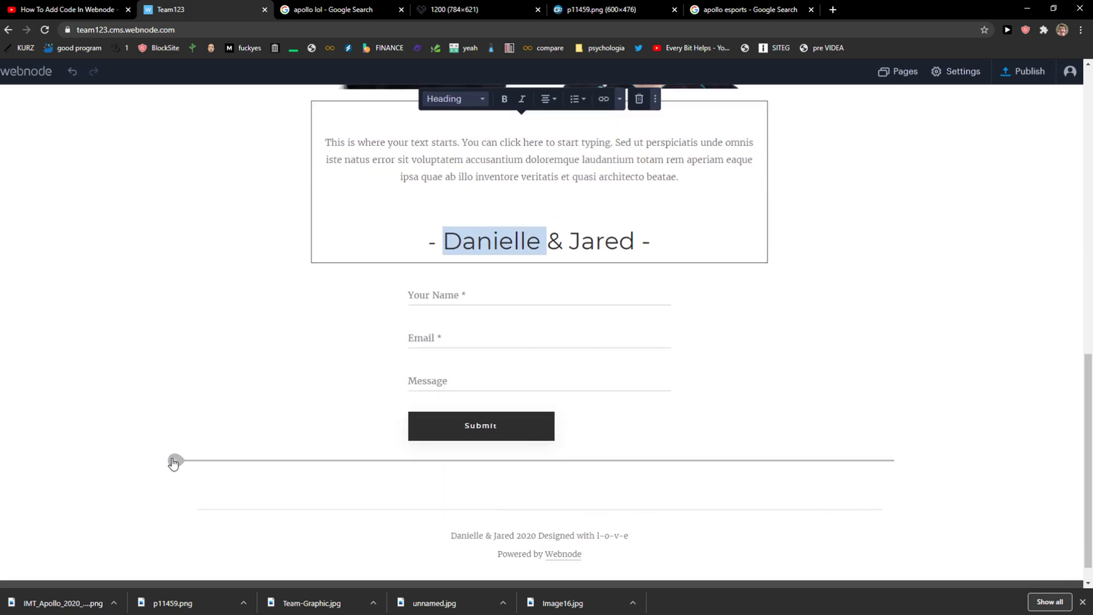
pyautogui.click(175, 460)
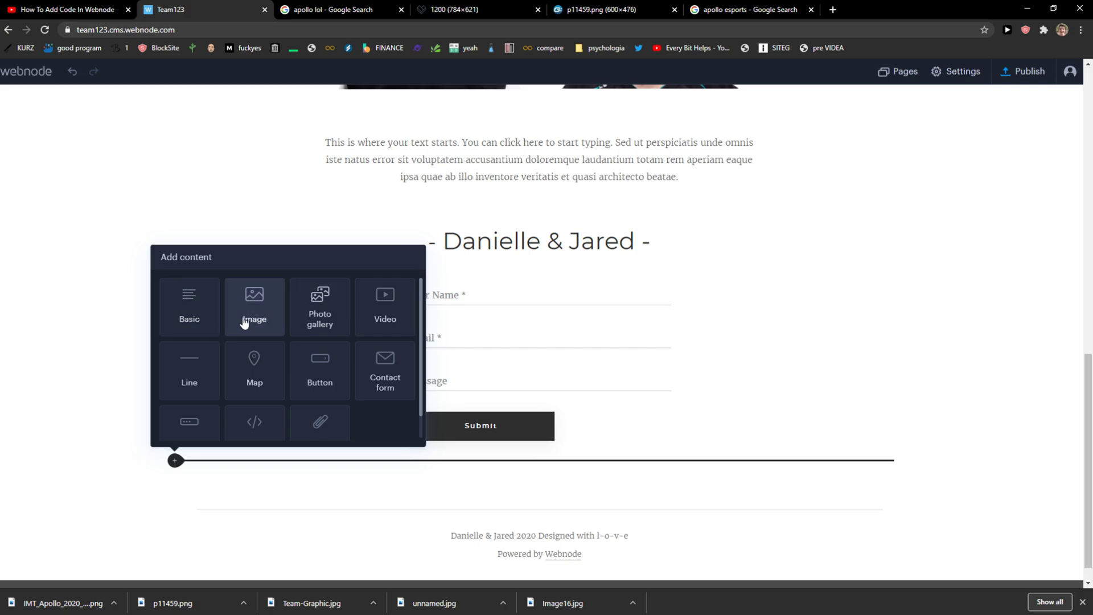
pyautogui.click(200, 316)
pyautogui.moveTo(242, 423); pyautogui.dragTo(319, 226)
pyautogui.moveTo(461, 211); pyautogui.dragTo(450, 217)
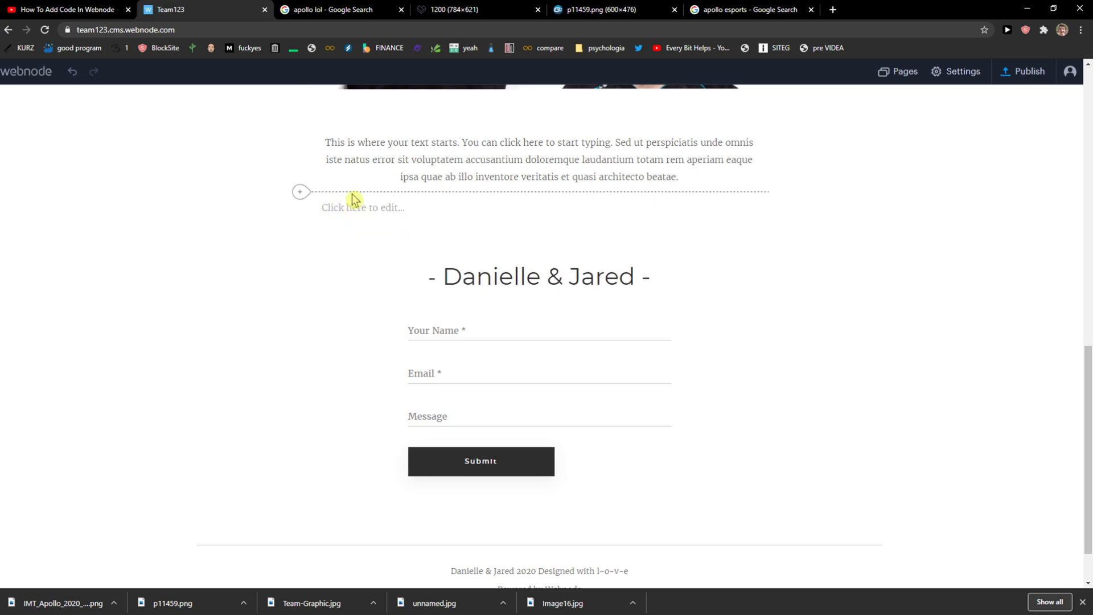
pyautogui.click(370, 206)
pyautogui.moveTo(369, 197); pyautogui.dragTo(506, 254)
# Replace the heading text above the contact form with "You Can Contact Us here:"
pyautogui.click(510, 272)
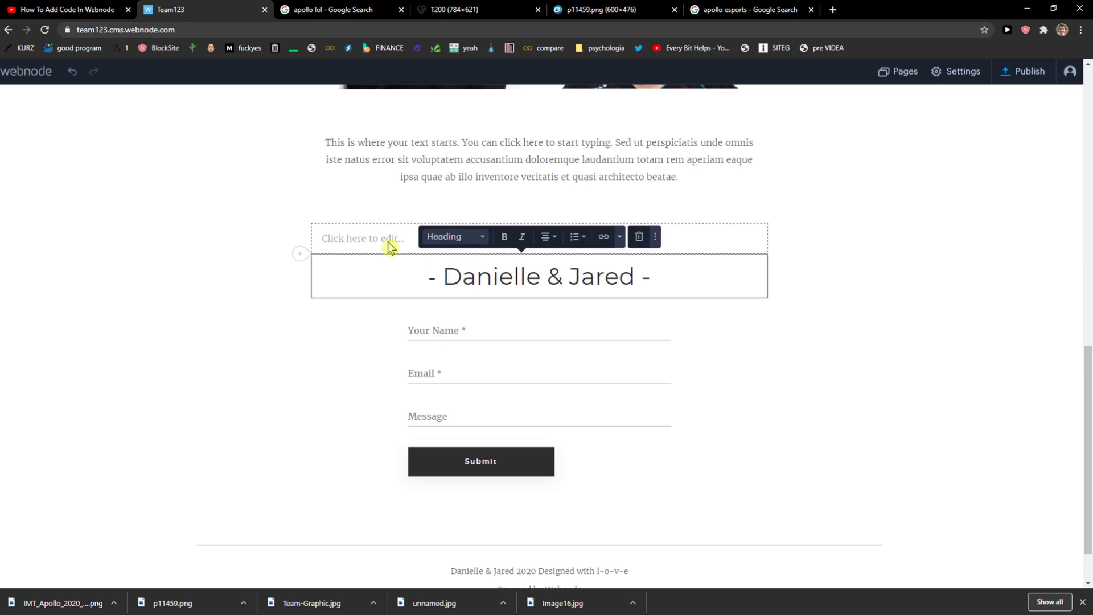
pyautogui.tripleClick(381, 289)
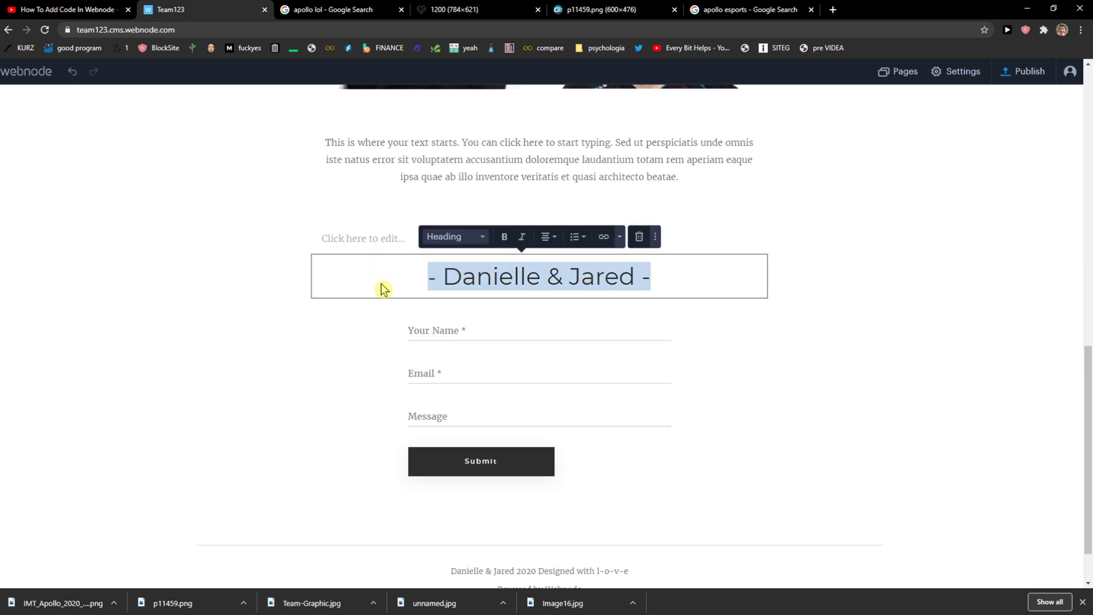
pyautogui.write('You Ca')
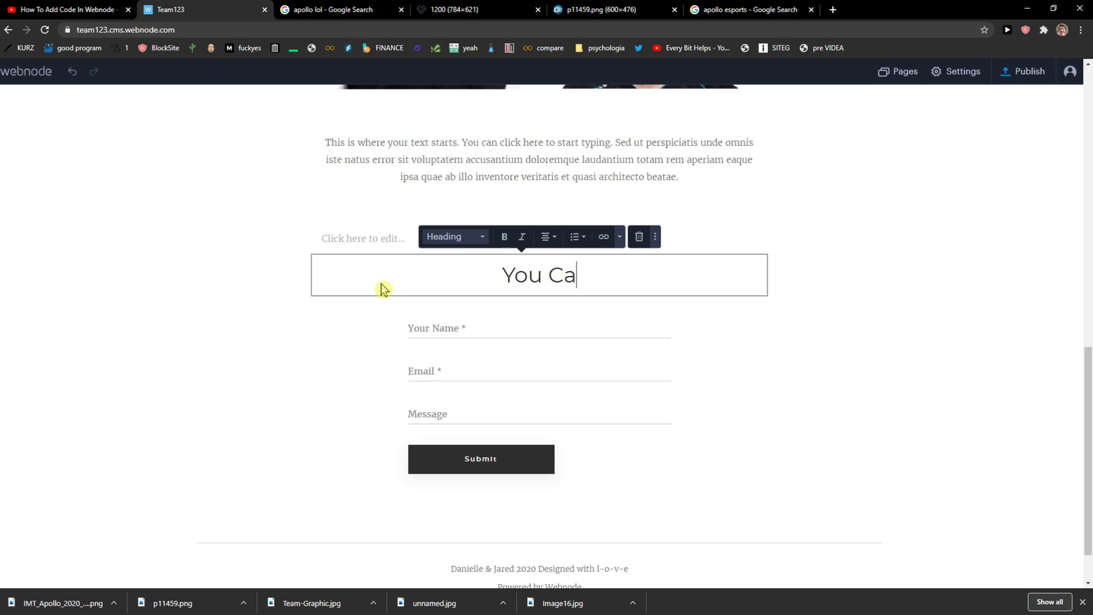
pyautogui.write('n Contact Us here:')
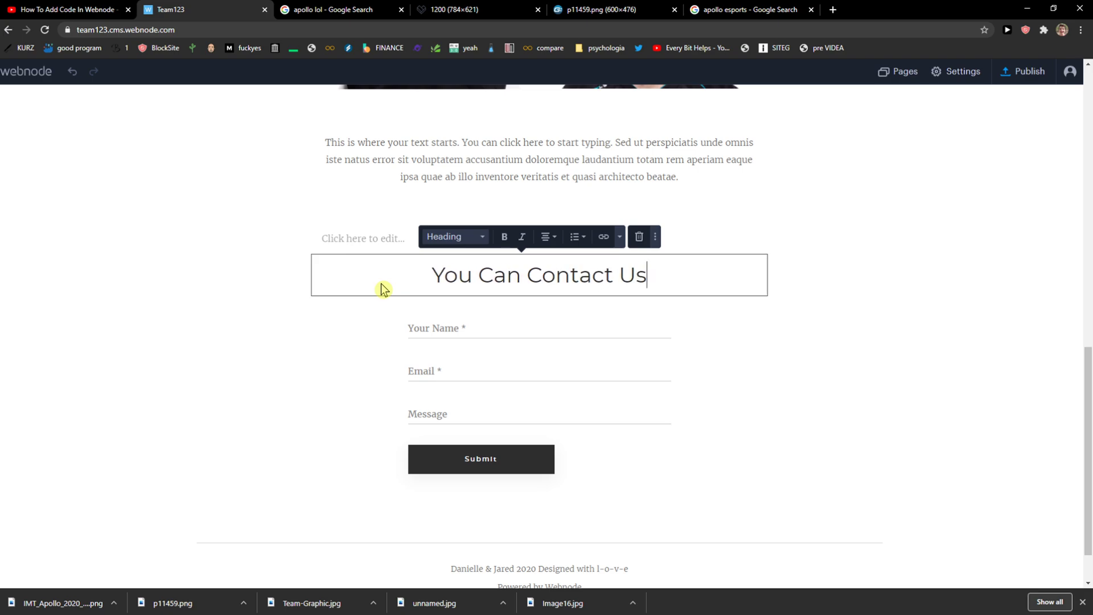
# Delete the empty text block above the "You Can Contact Us here:" heading
pyautogui.click(375, 233)
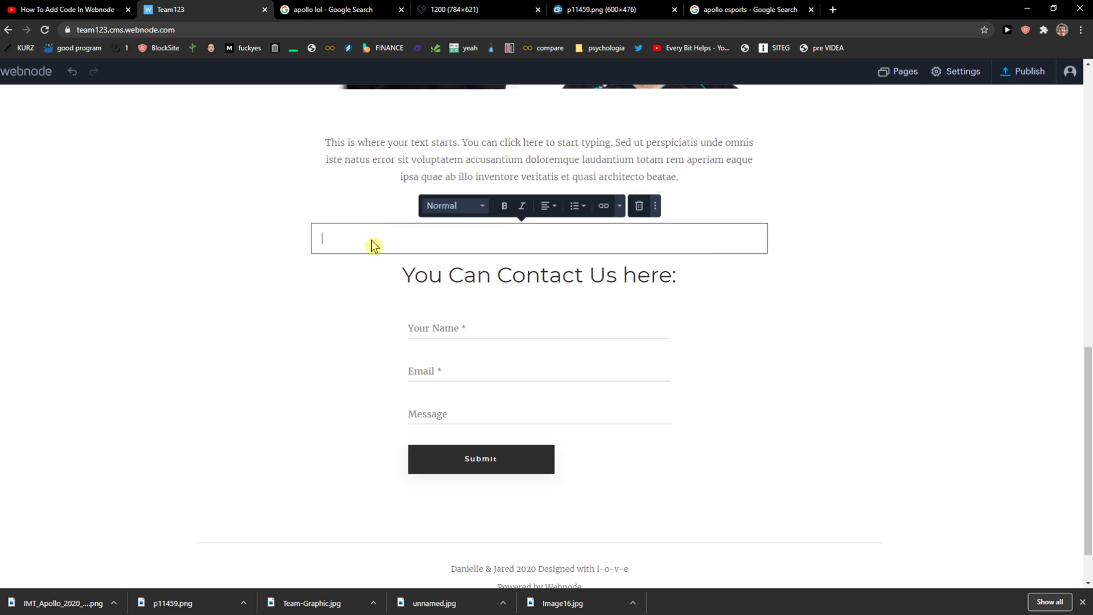
pyautogui.click(640, 210)
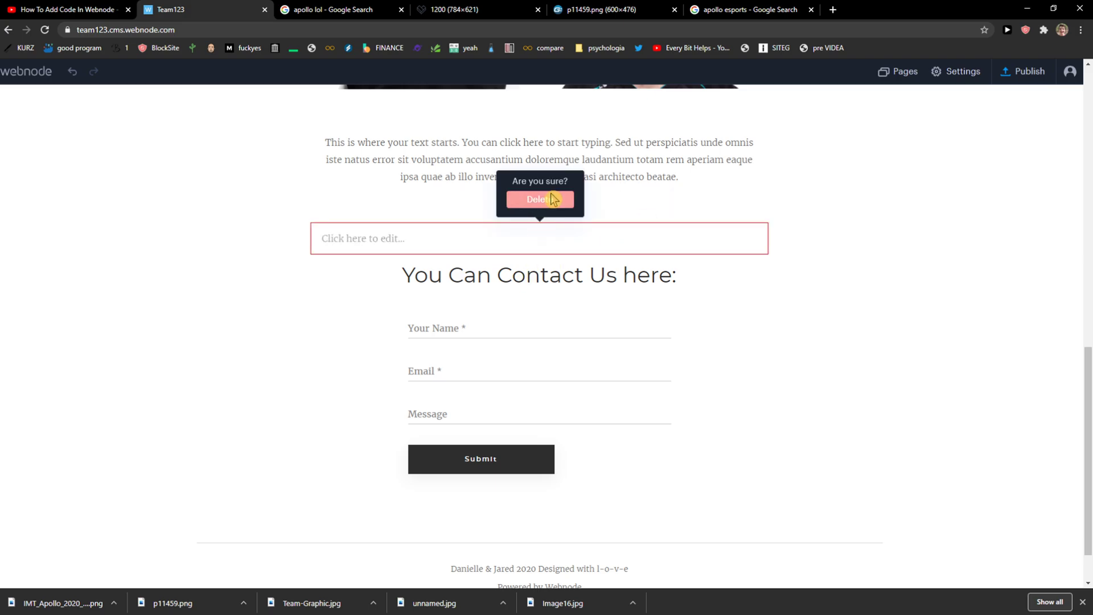
pyautogui.click(552, 199)
# Examine the contact form's fields, look over the home page from form to header, and view the Contact Us page
pyautogui.click(465, 296)
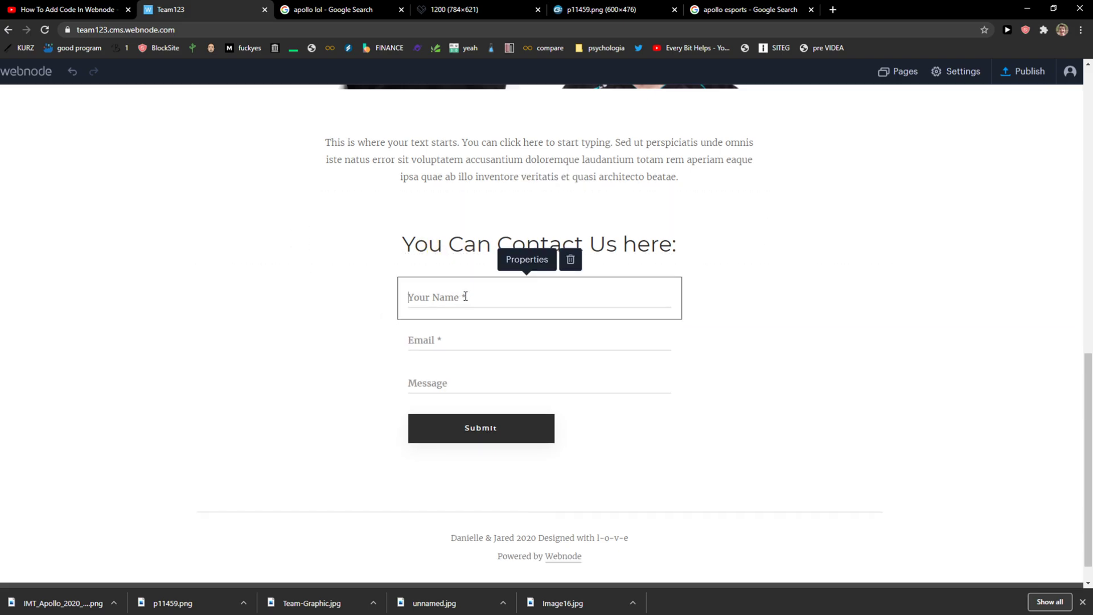
pyautogui.click(441, 345)
pyautogui.click(430, 379)
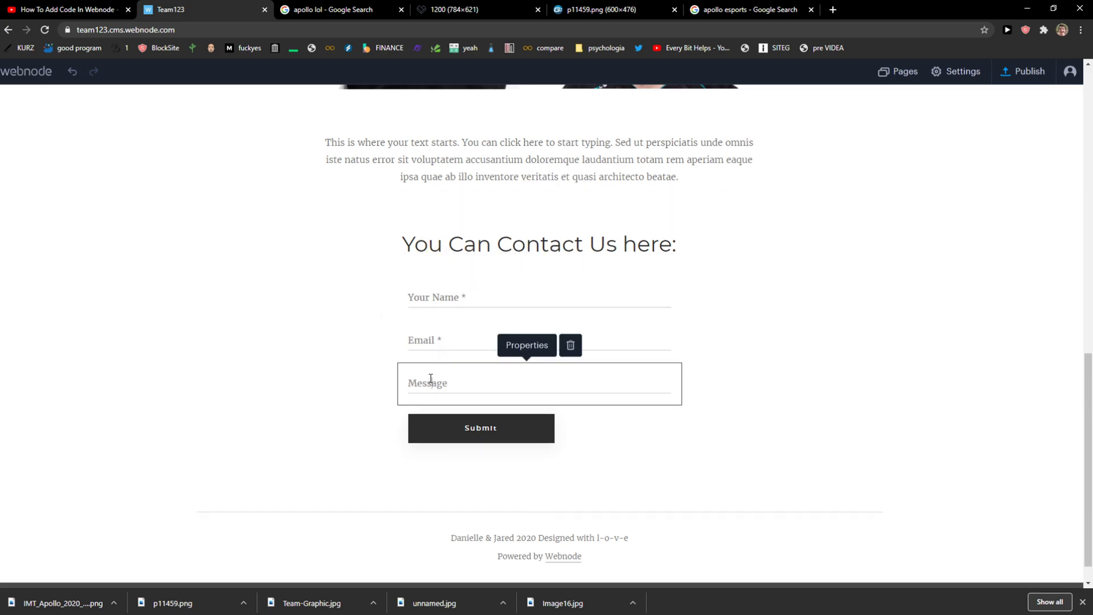
pyautogui.click(472, 439)
pyautogui.scroll(12, 317, 324)
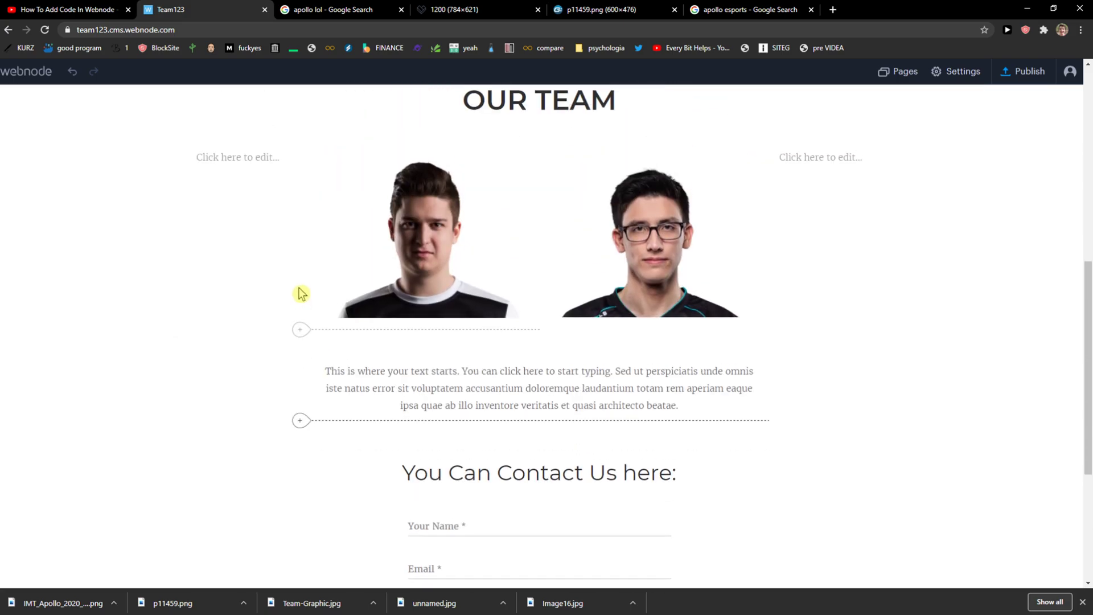
pyautogui.scroll(2, 296, 236)
pyautogui.scroll(-13, 303, 228)
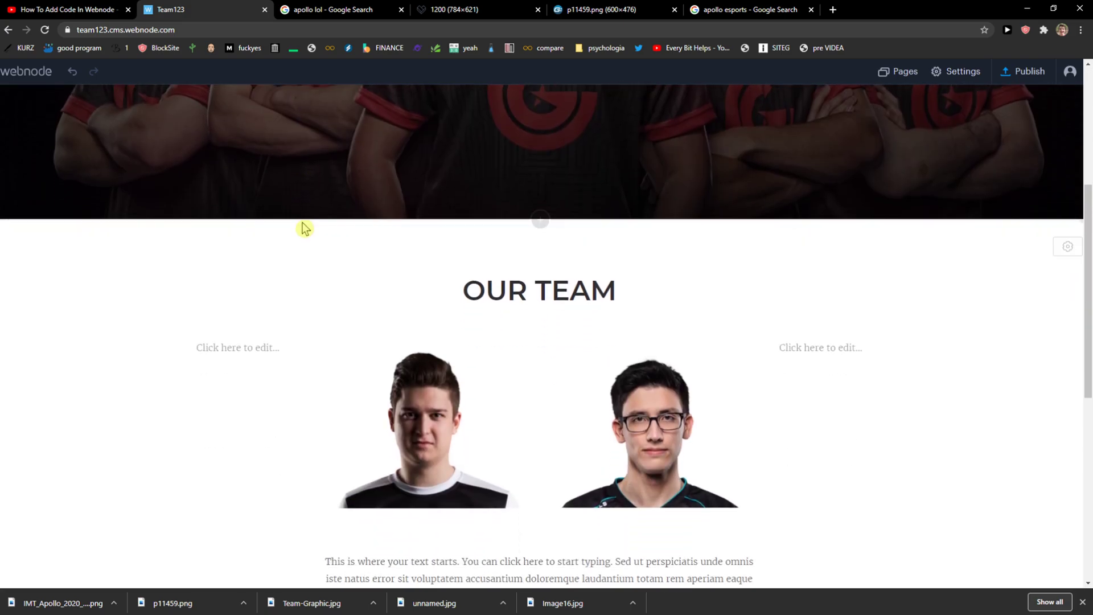
pyautogui.click(263, 324)
pyautogui.scroll(5, 250, 319)
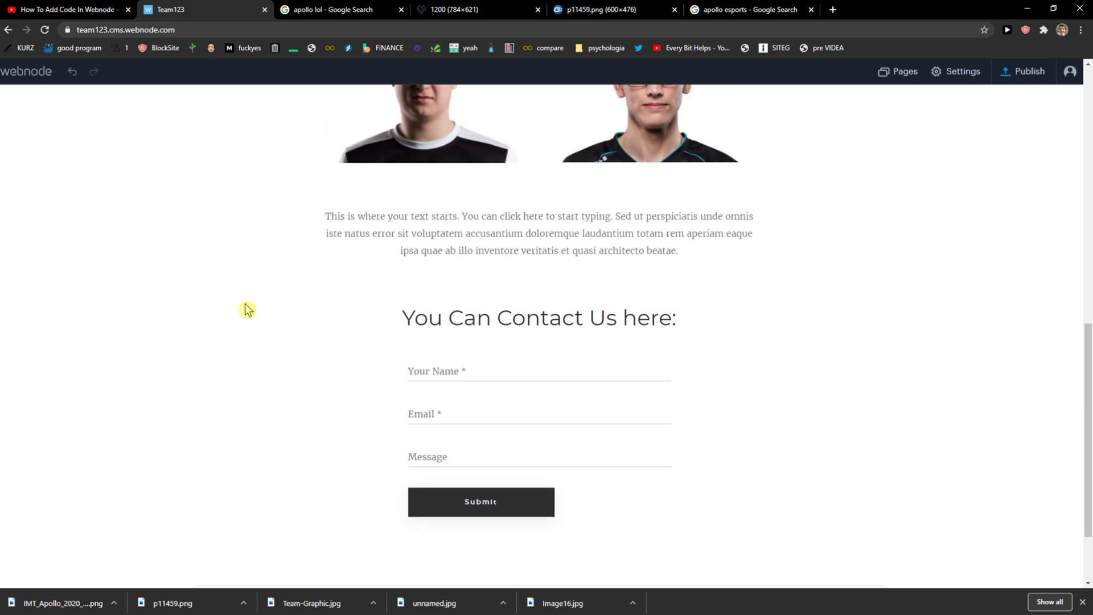
pyautogui.scroll(8, 775, 159)
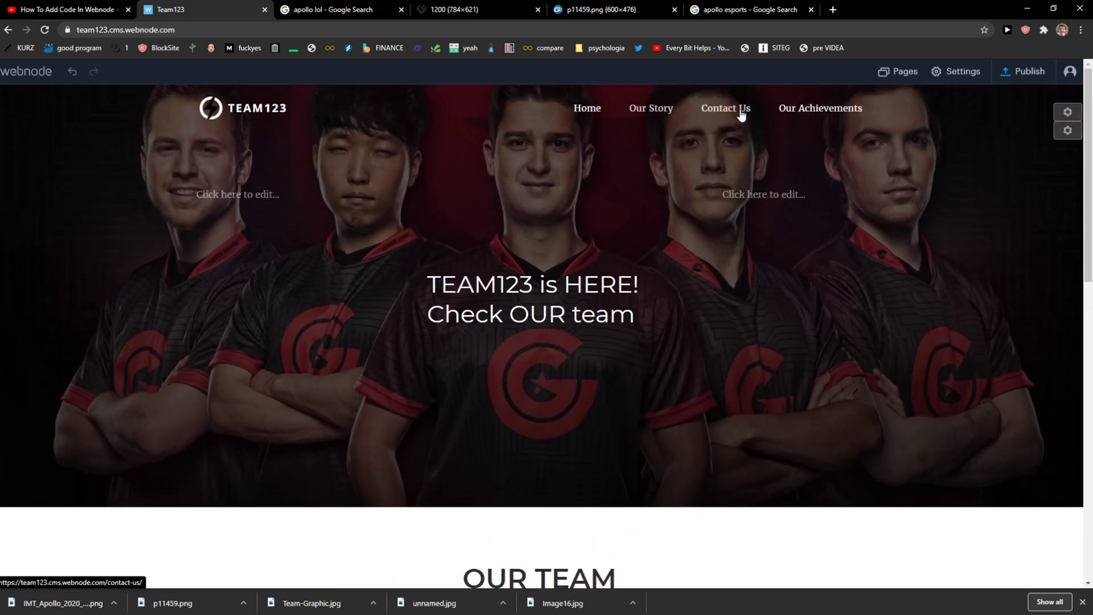
pyautogui.click(742, 115)
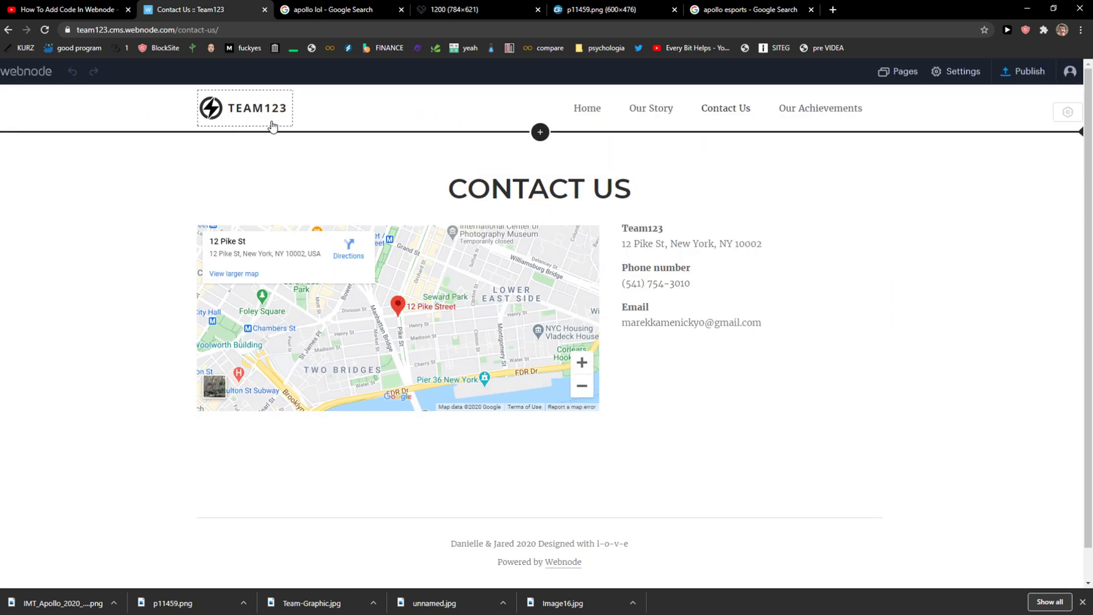
# Add a Testimonials section above the footer on the Our Achievements page
pyautogui.click(800, 116)
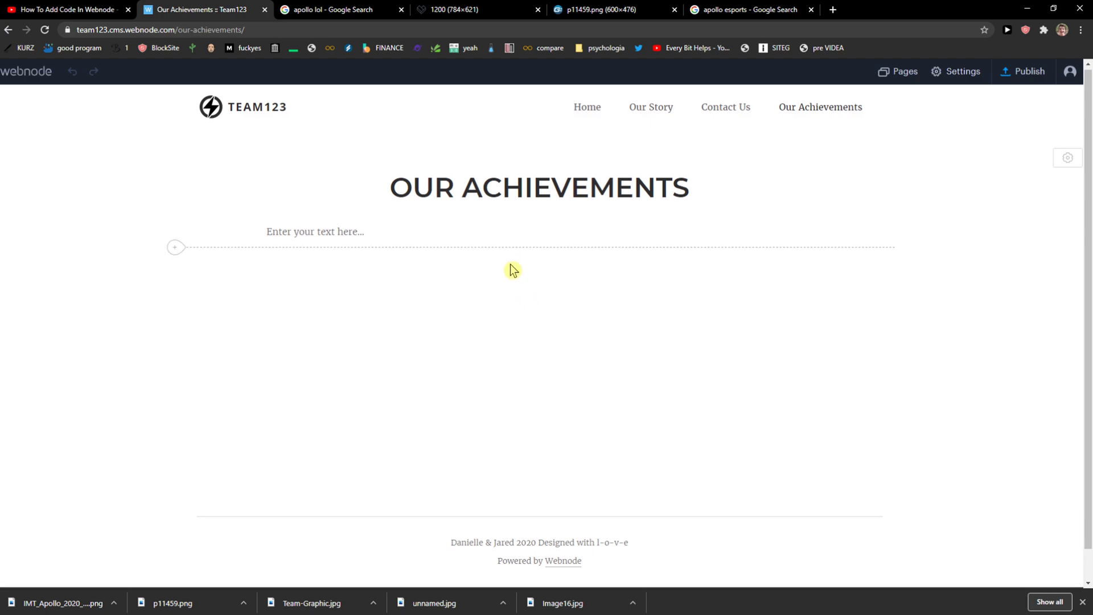
pyautogui.scroll(-1, 536, 228)
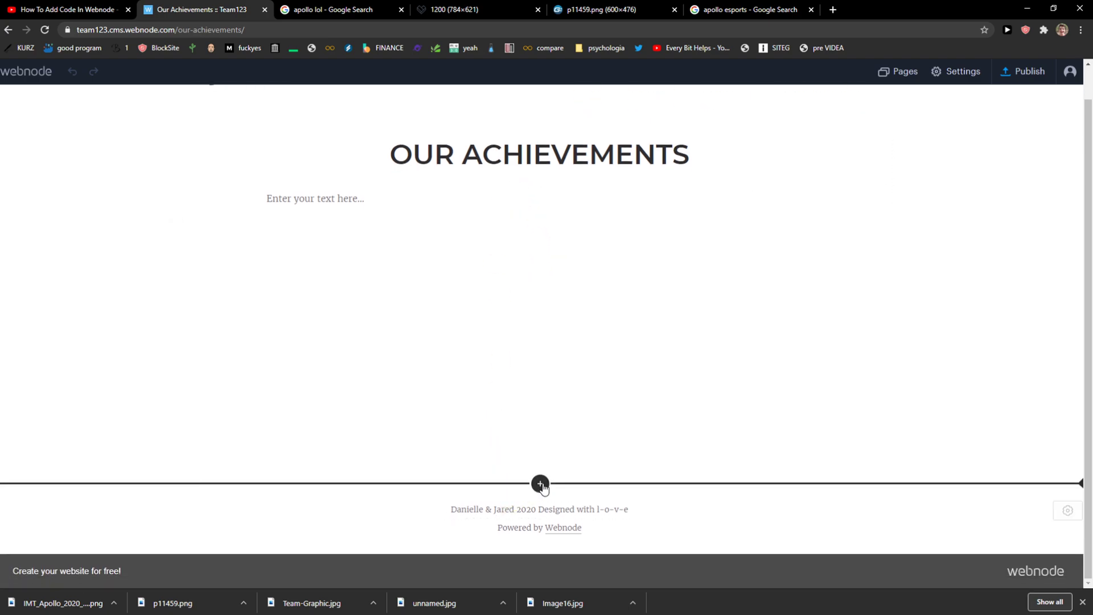
pyautogui.click(540, 483)
pyautogui.scroll(-3, 661, 342)
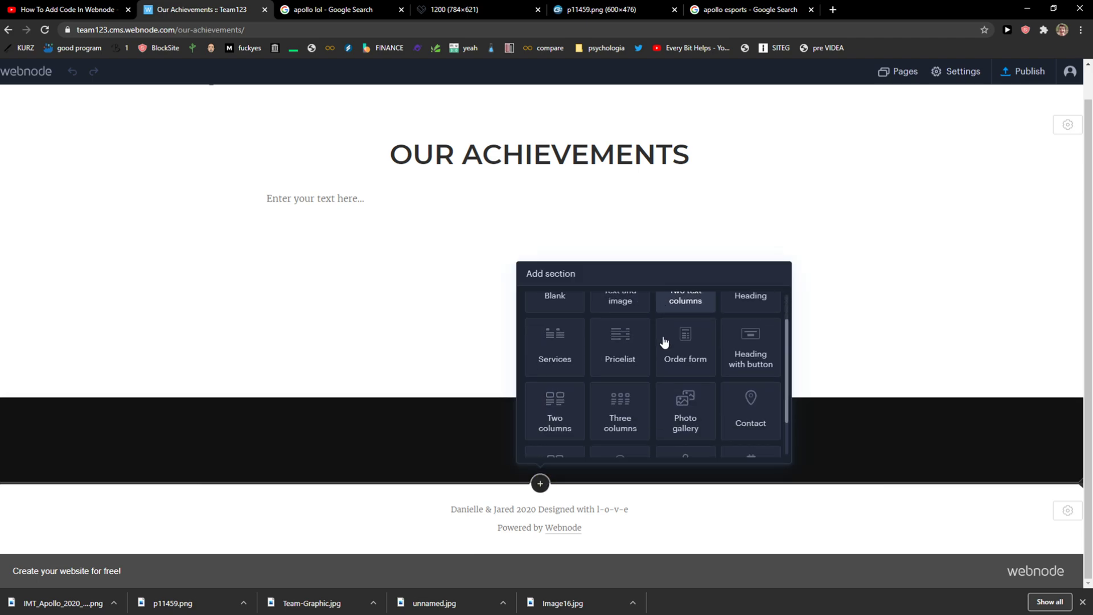
pyautogui.scroll(3, 660, 348)
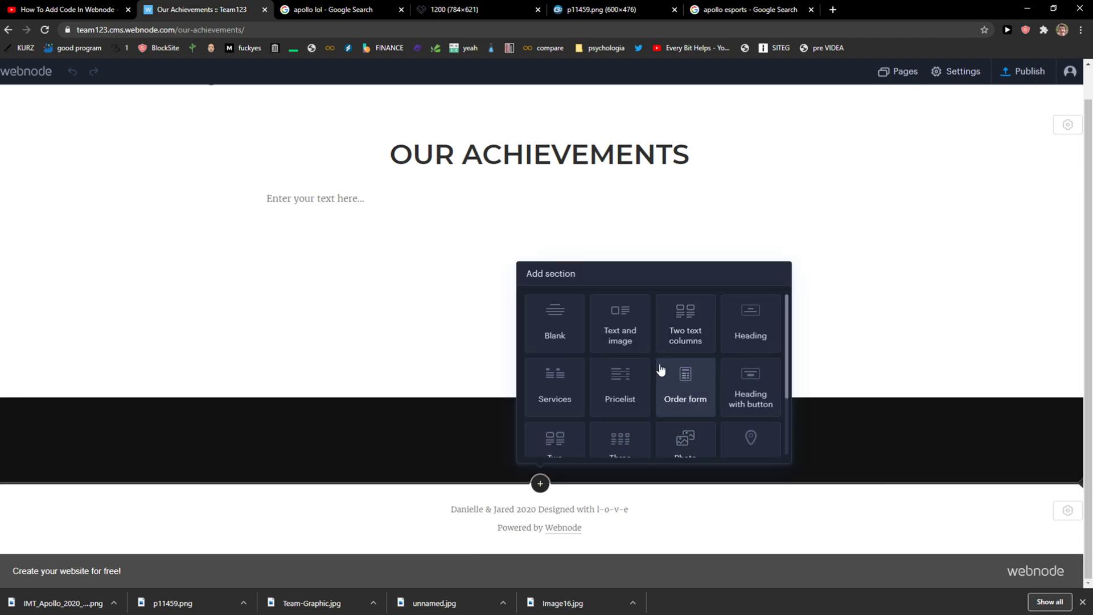
pyautogui.scroll(-2, 660, 367)
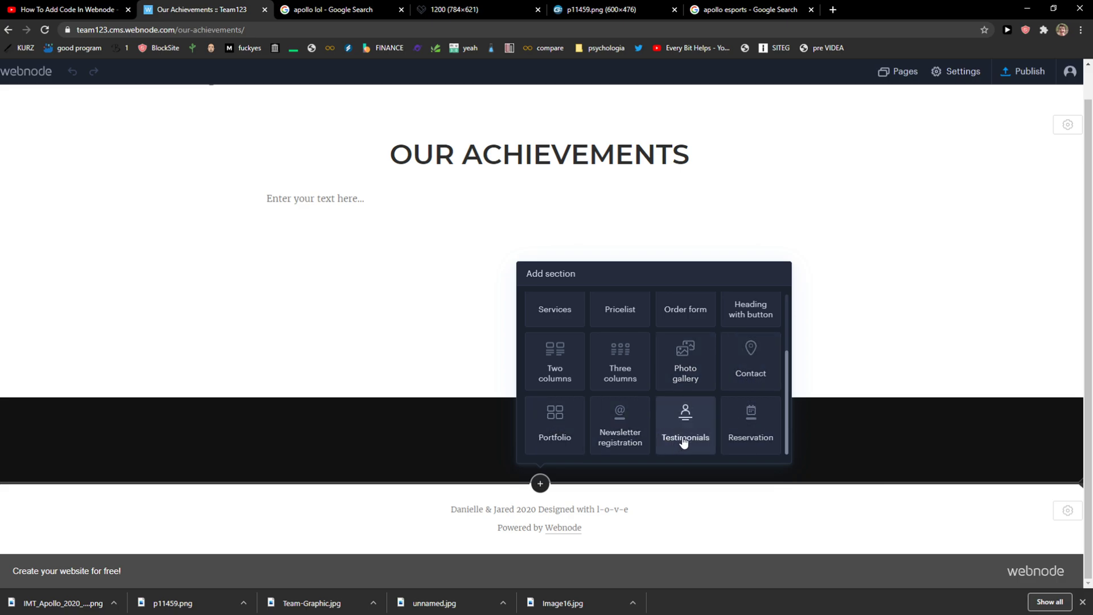
pyautogui.scroll(2, 687, 433)
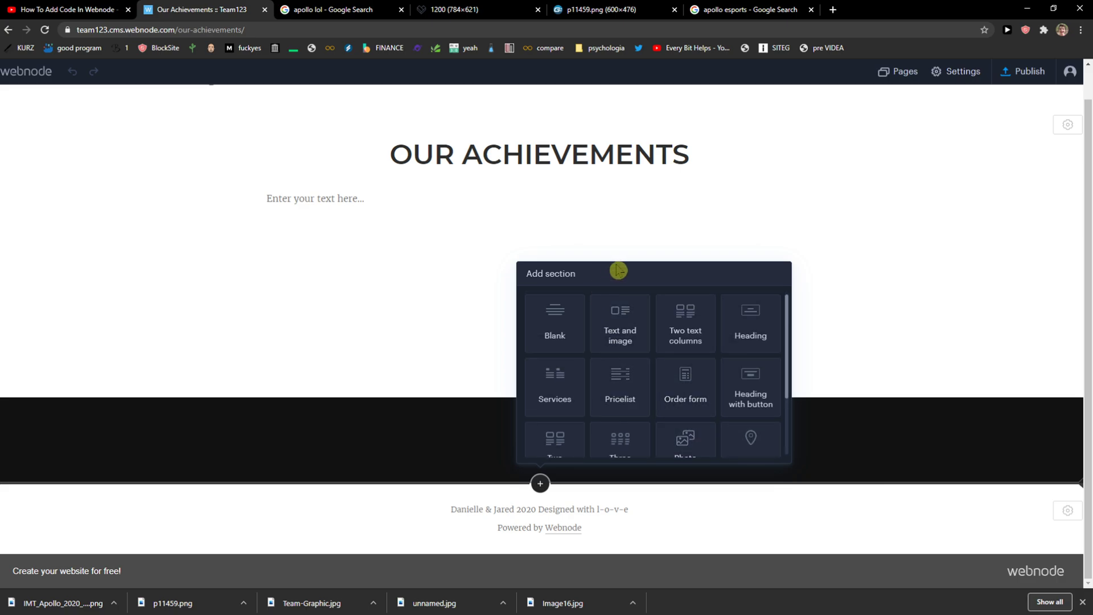
pyautogui.scroll(-2, 615, 344)
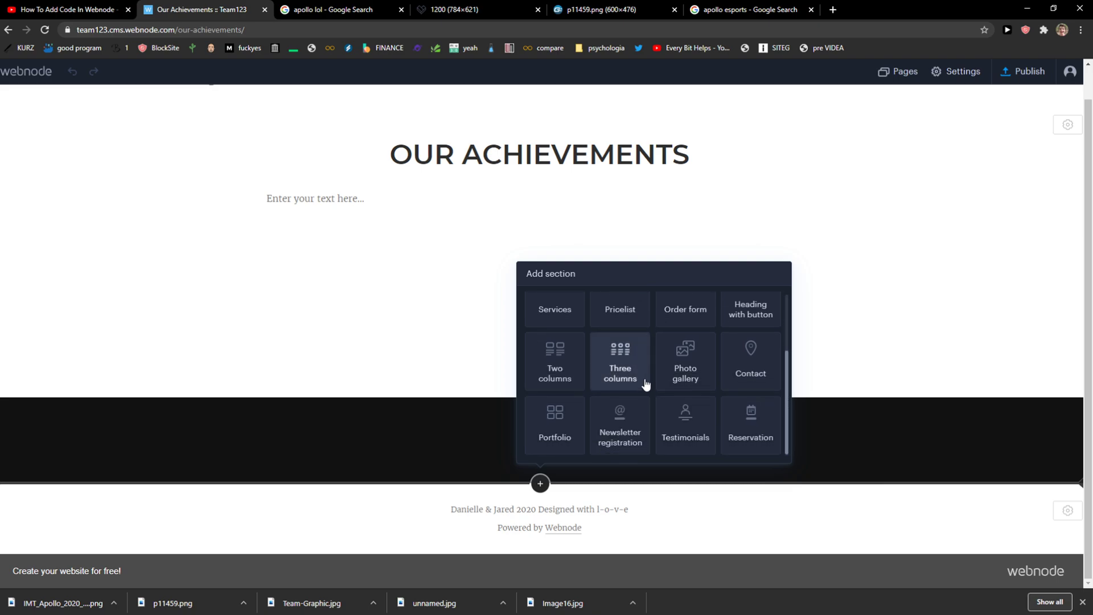
pyautogui.click(687, 427)
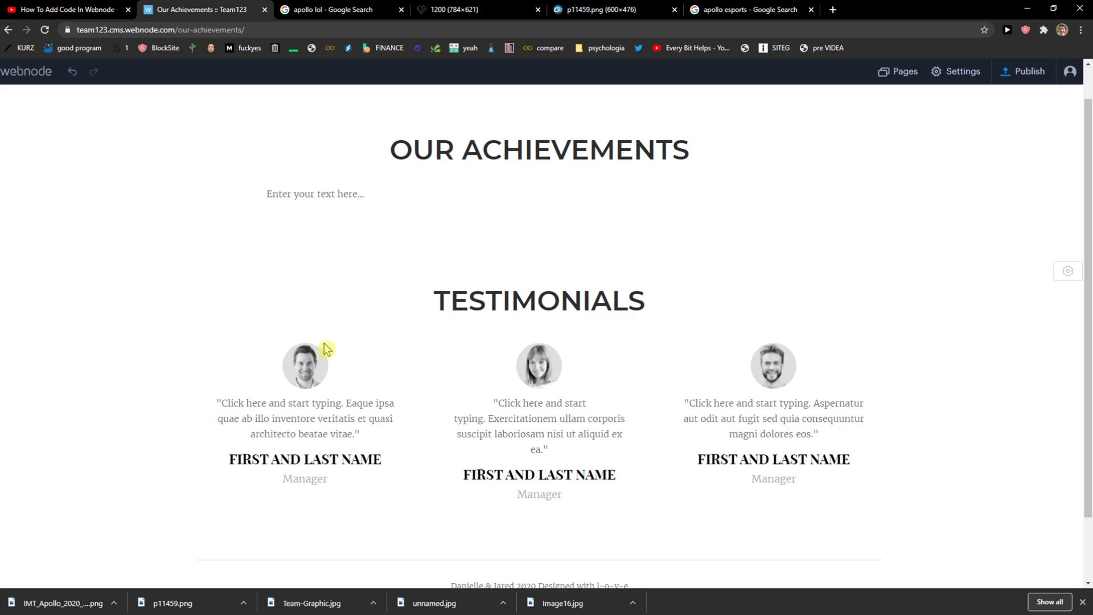
pyautogui.click(286, 460)
pyautogui.tripleClick(281, 460)
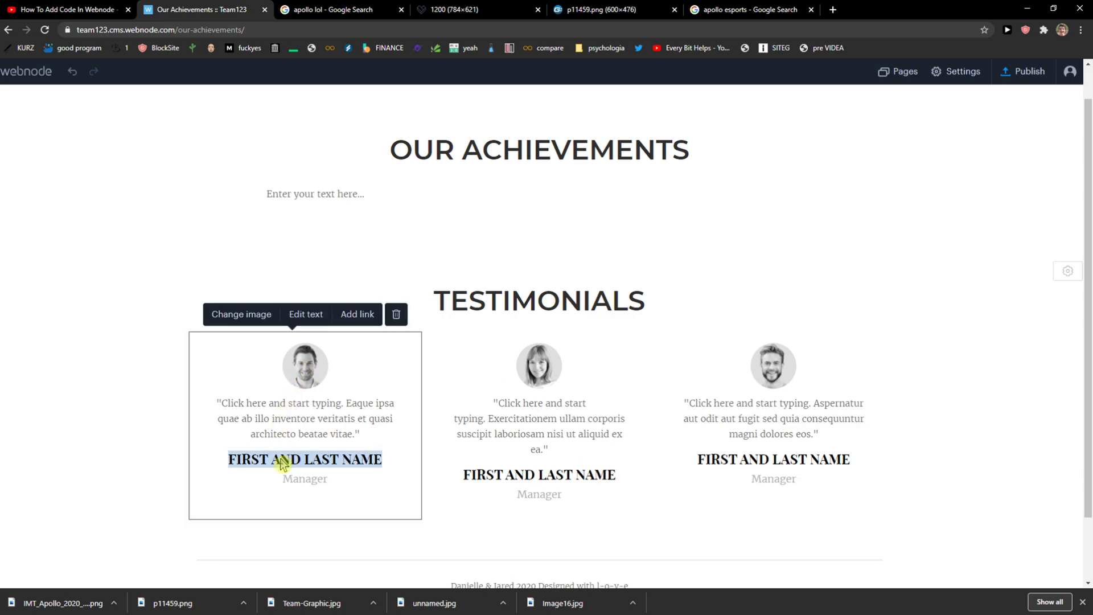
pyautogui.click(319, 374)
pyautogui.click(271, 318)
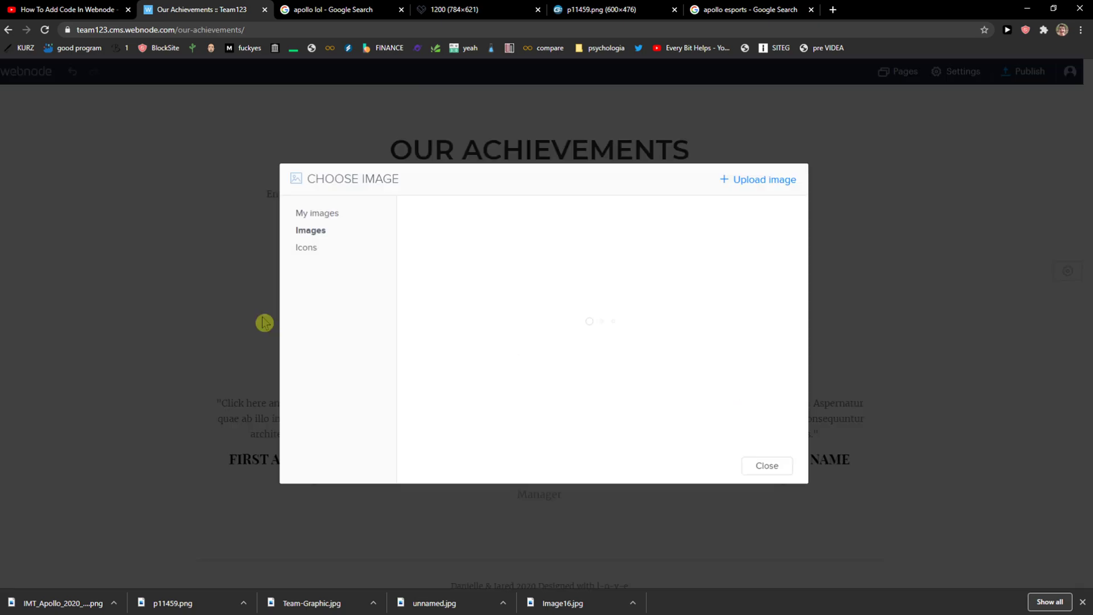
pyautogui.click(219, 271)
pyautogui.scroll(1, 234, 235)
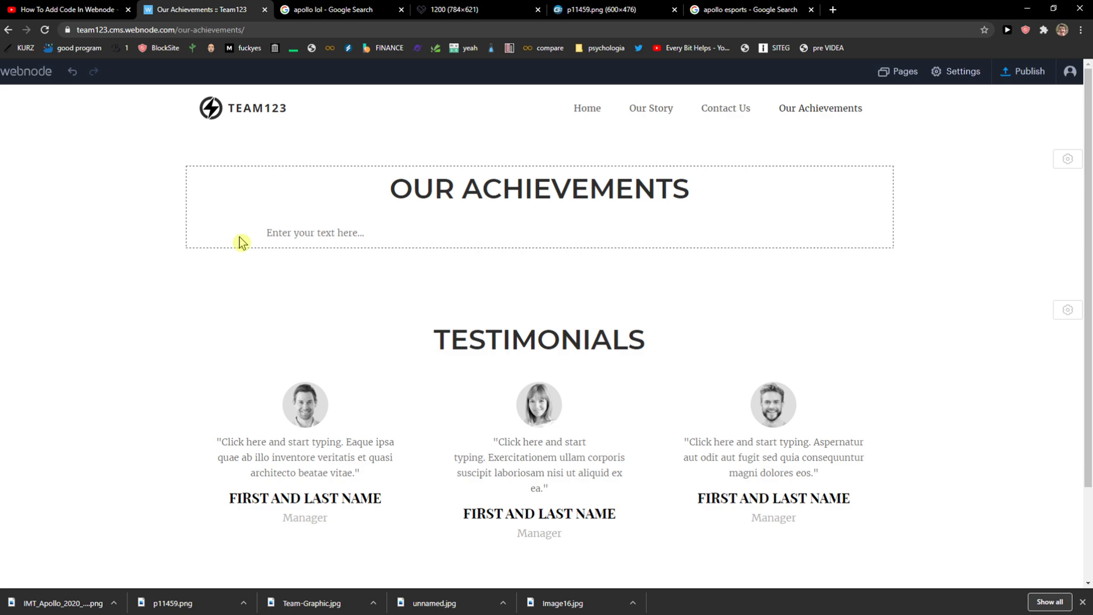
pyautogui.click(257, 104)
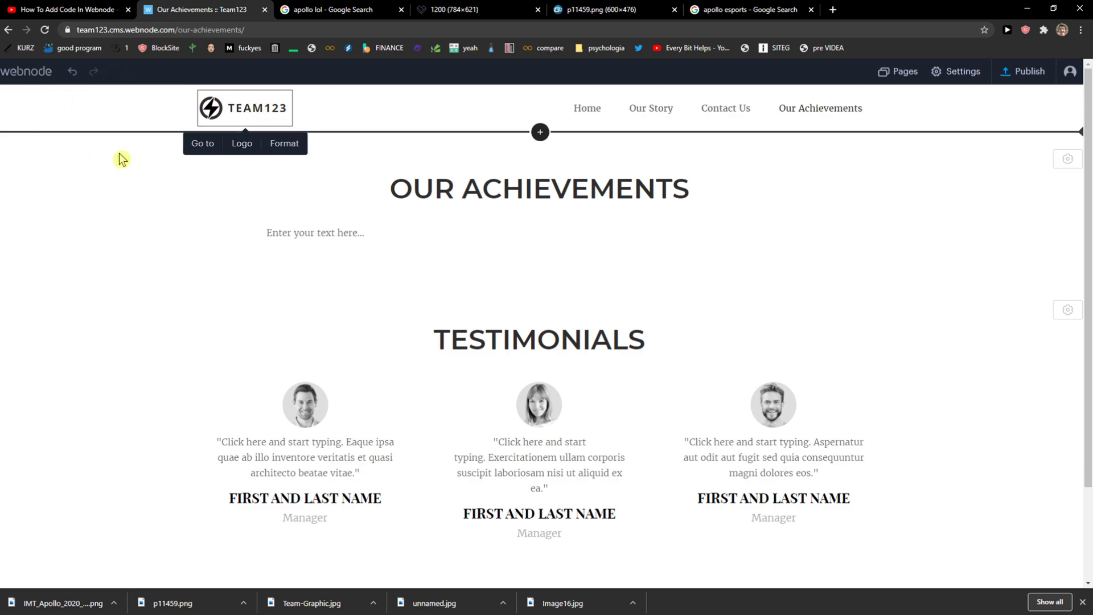
pyautogui.click(146, 110)
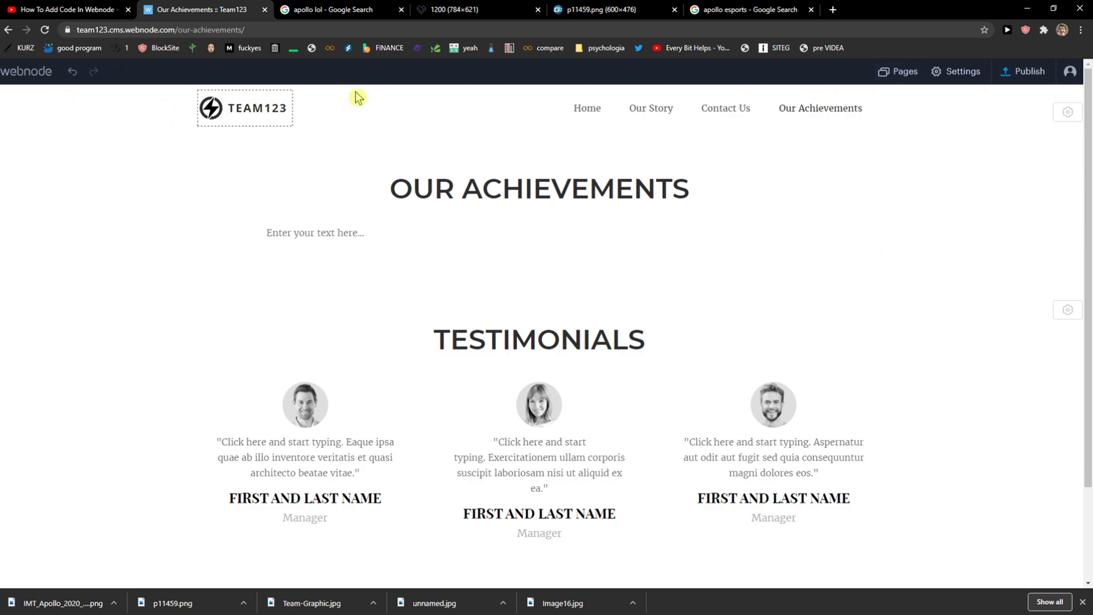
# Publish the website from the Home page and look over the live team123.webnode.com page down to the contact form
pyautogui.click(587, 110)
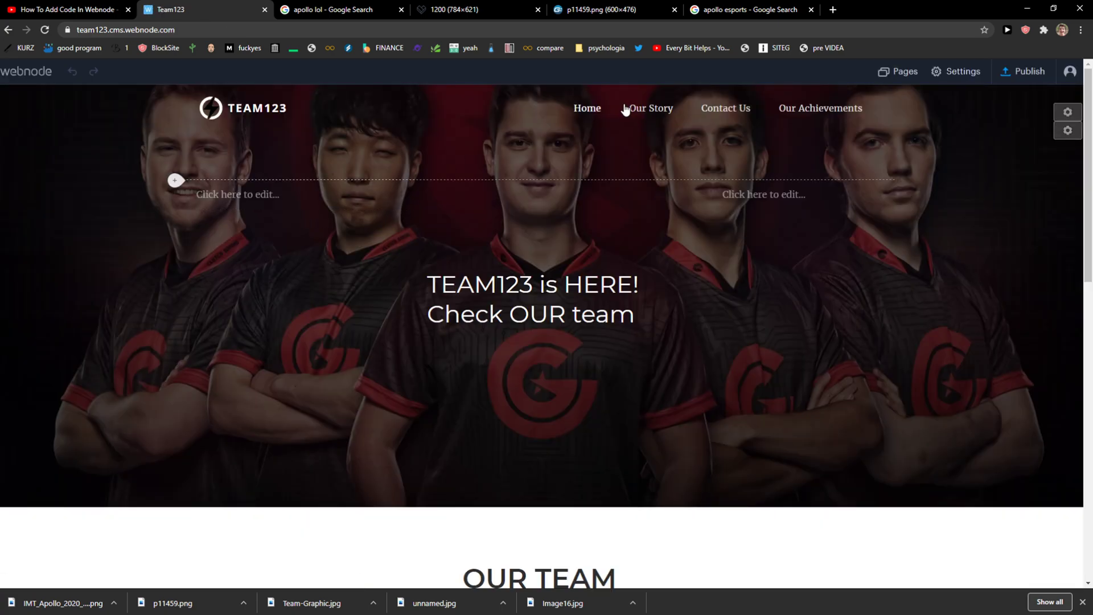
pyautogui.click(1023, 71)
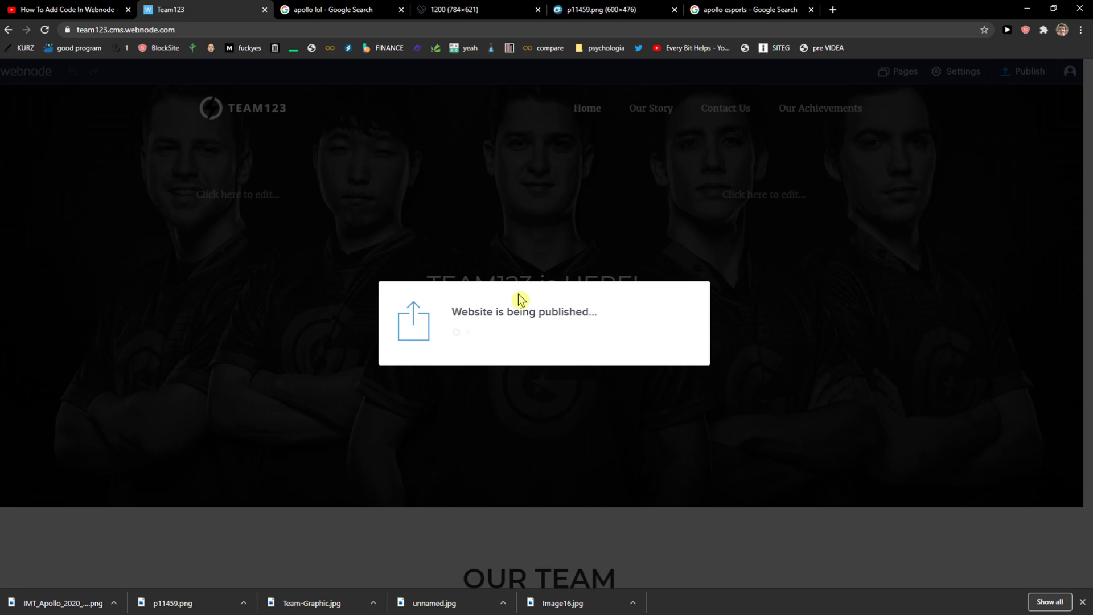
pyautogui.click(489, 327)
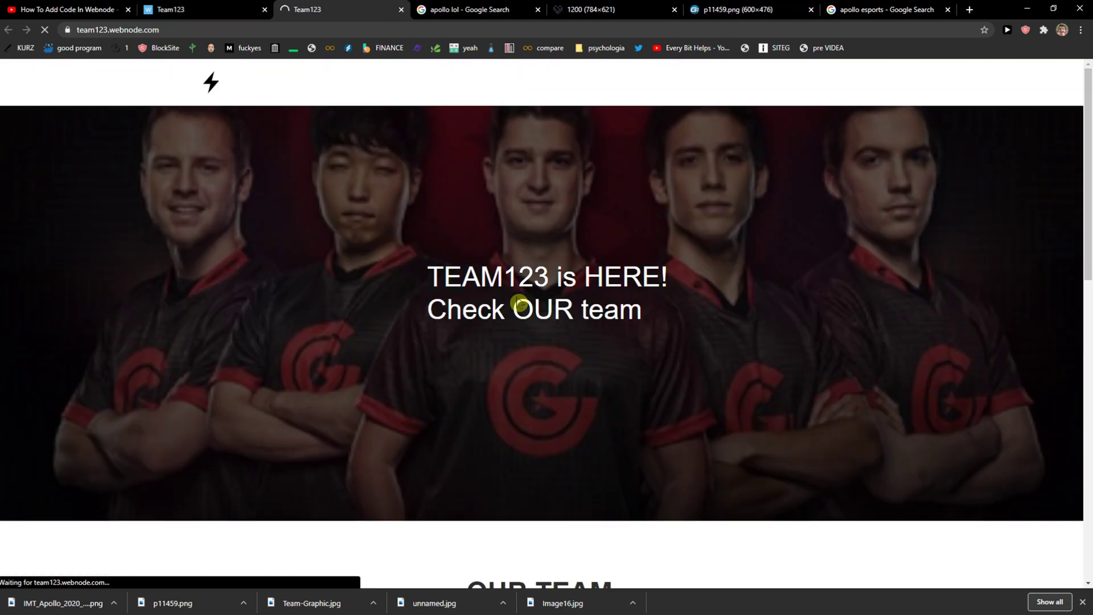
pyautogui.scroll(-5, 409, 313)
pyautogui.scroll(-7, 414, 313)
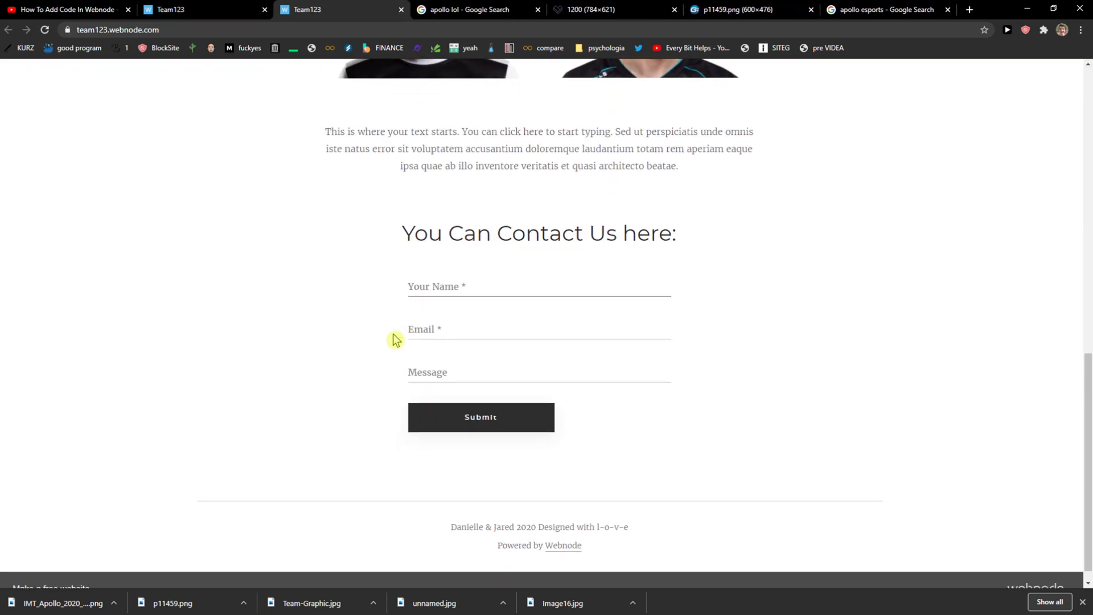